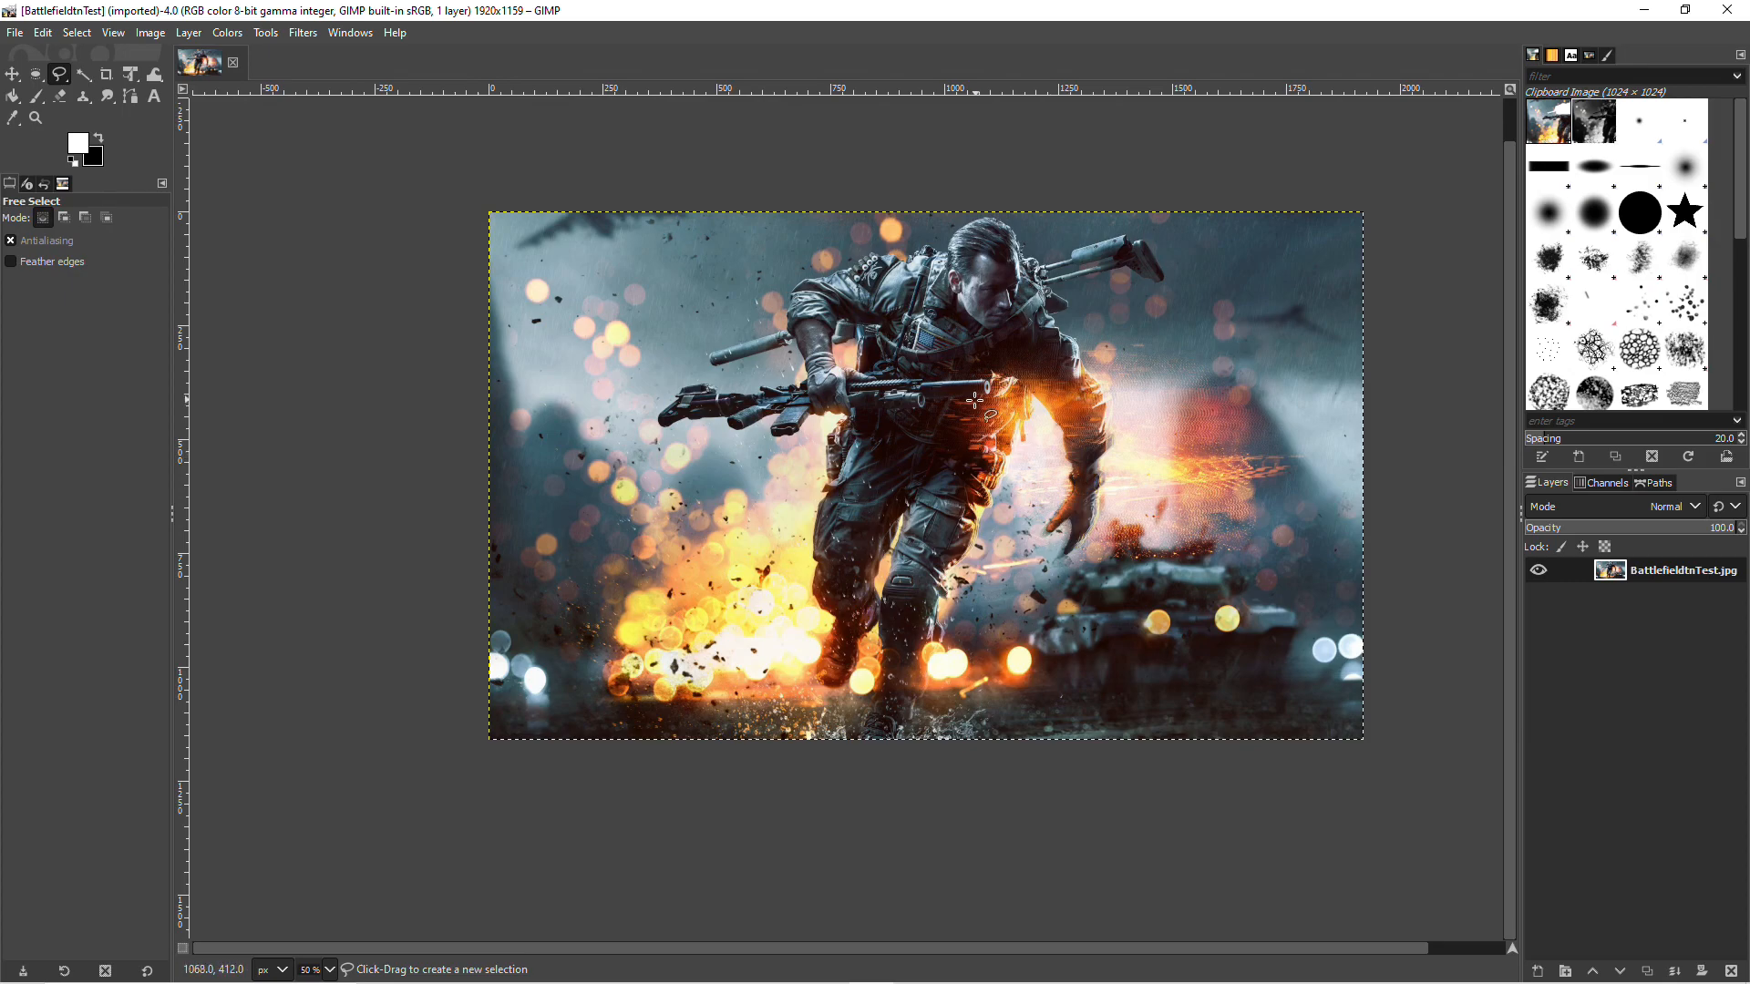
left_click(15, 32)
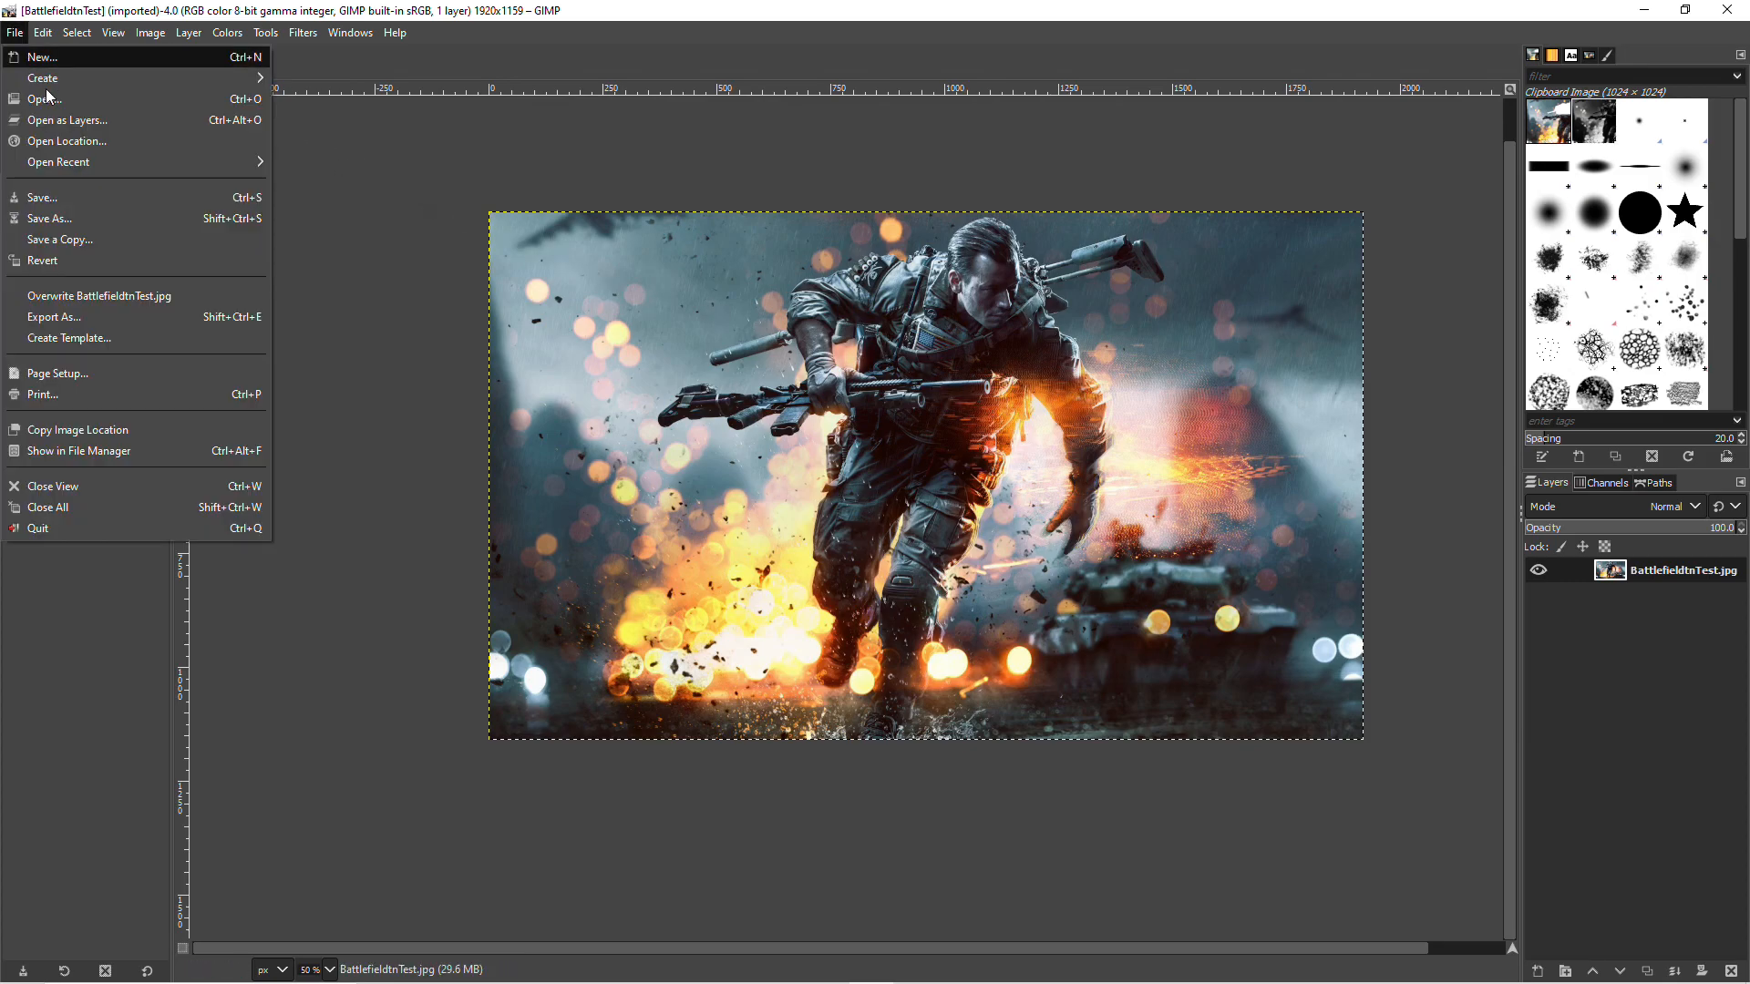
left_click(144, 36)
left_click(503, 149)
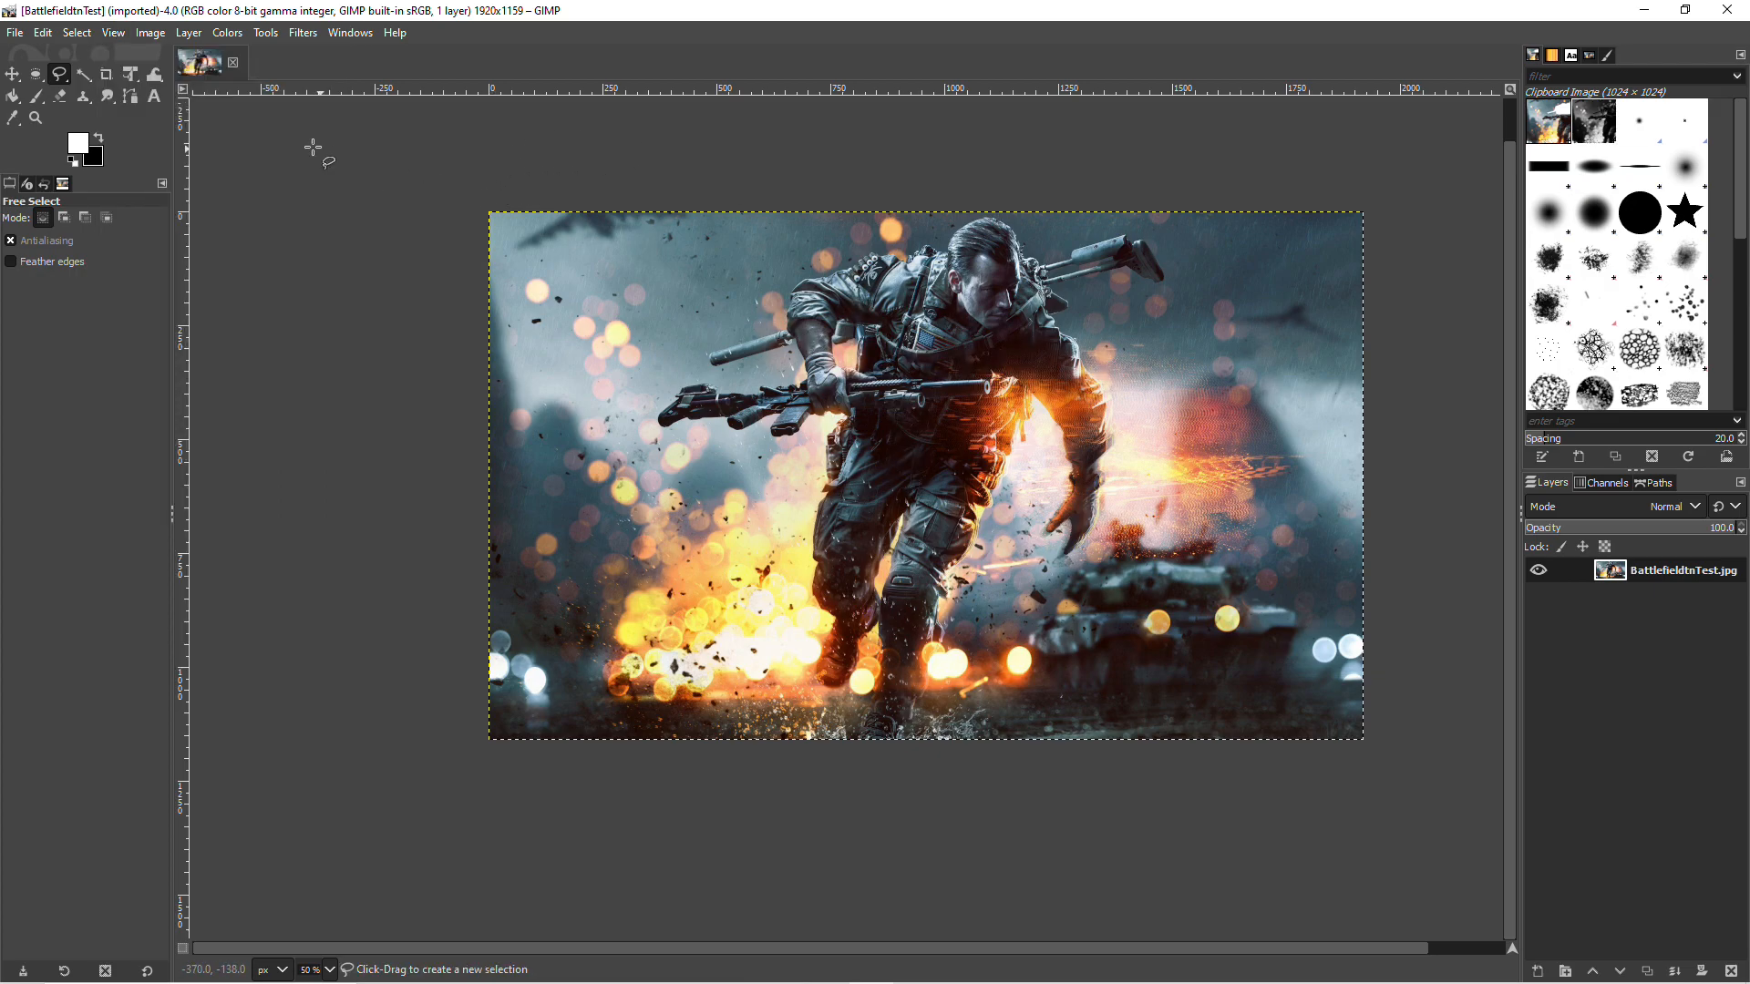
Step: Add an alpha channel to the BattlefieldtnTest.jpg layer
left_click(12, 74)
left_click(189, 35)
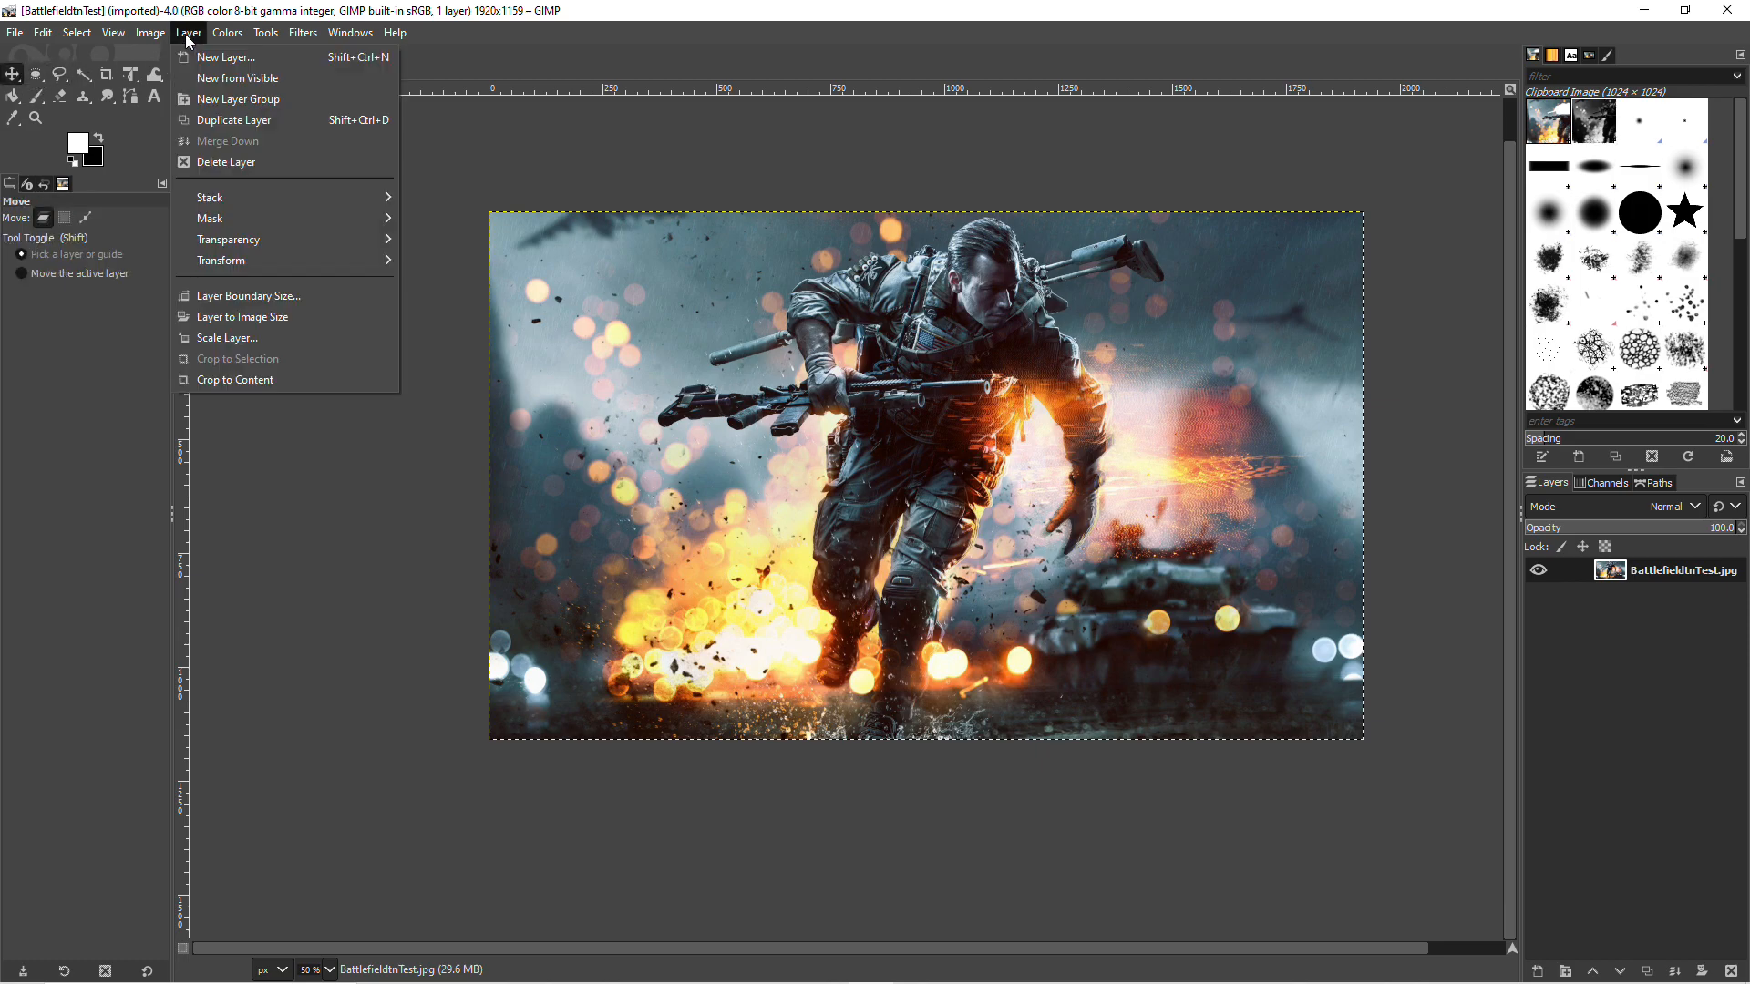
mouse_move(315, 239)
left_click(492, 238)
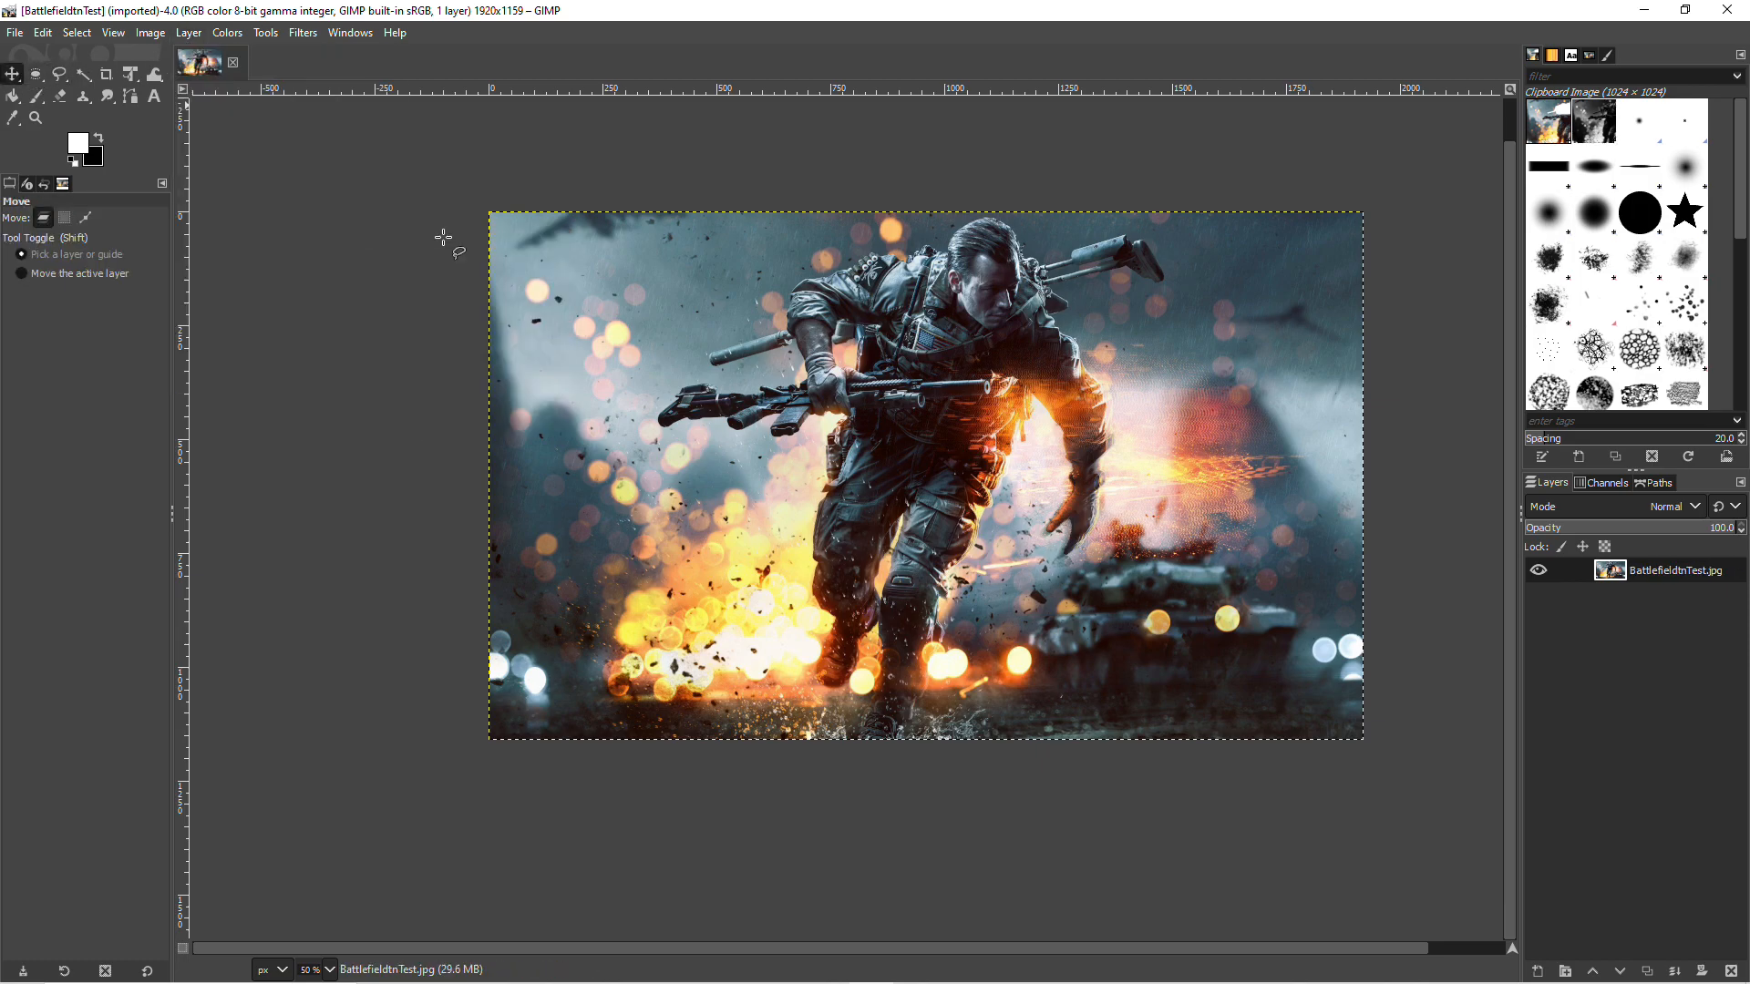
Step: Shift the image layer to check the transparency behind it, and return it to its original position on the canvas
left_click_drag(586, 462, 738, 491)
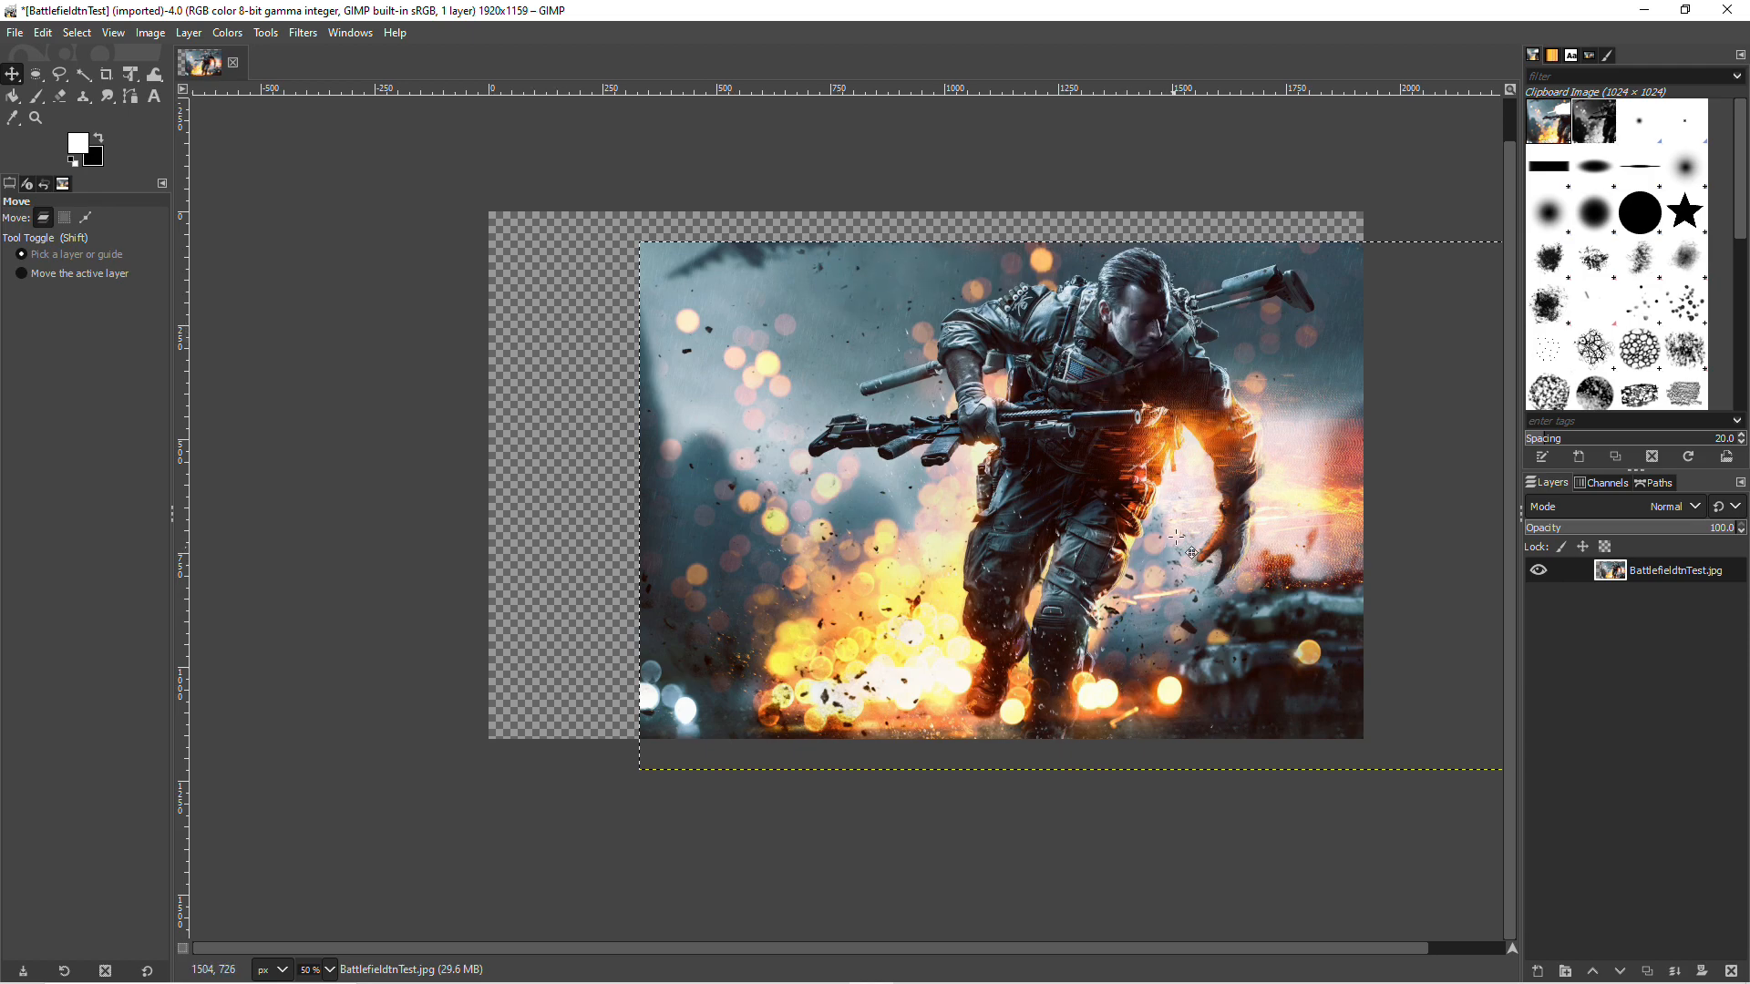
left_click_drag(1138, 422, 986, 395)
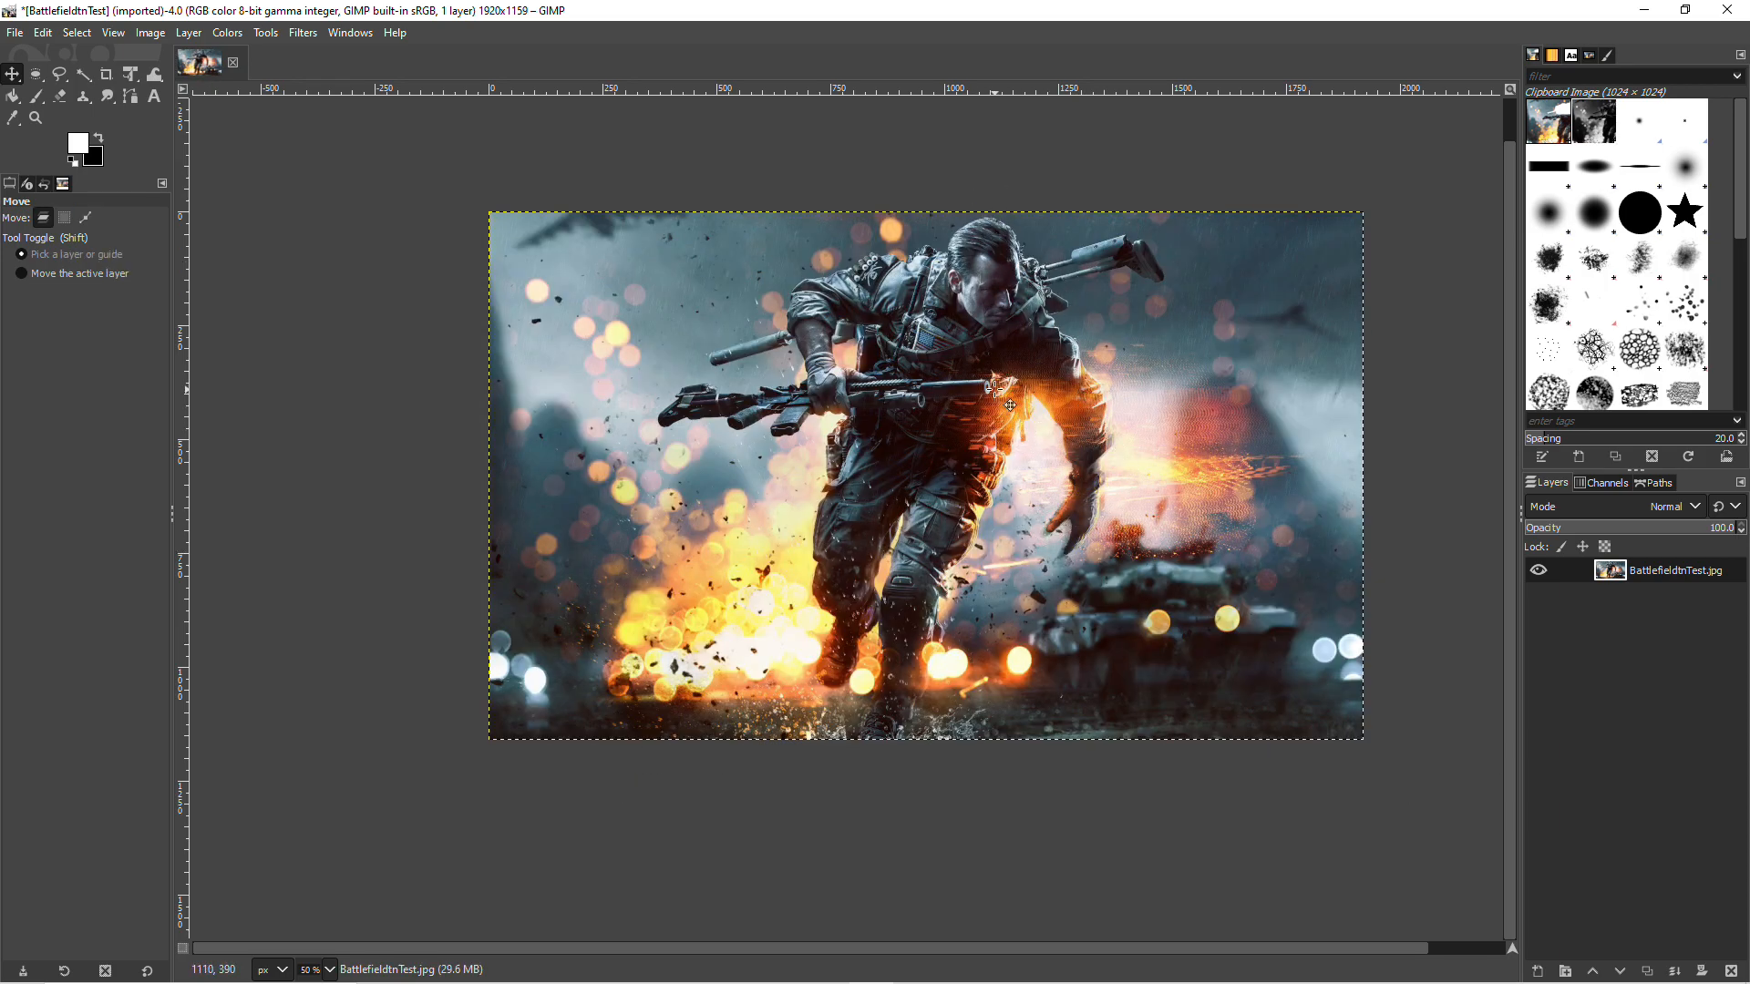
left_click(174, 35)
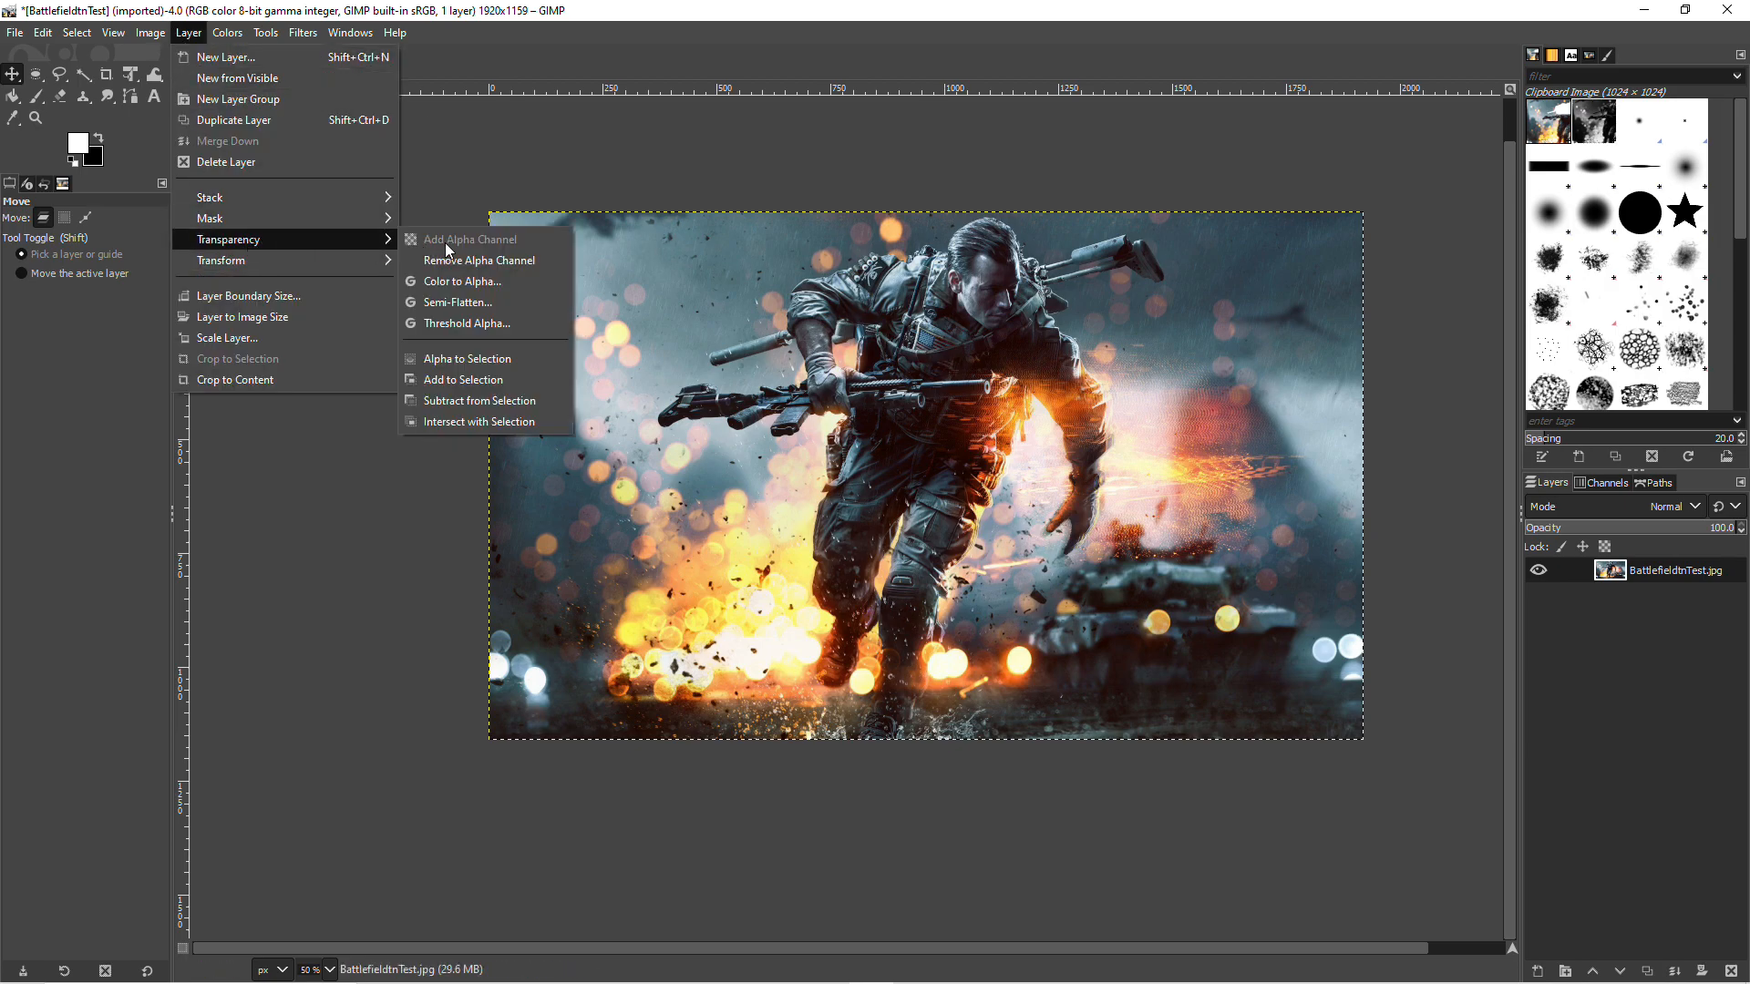
left_click(492, 26)
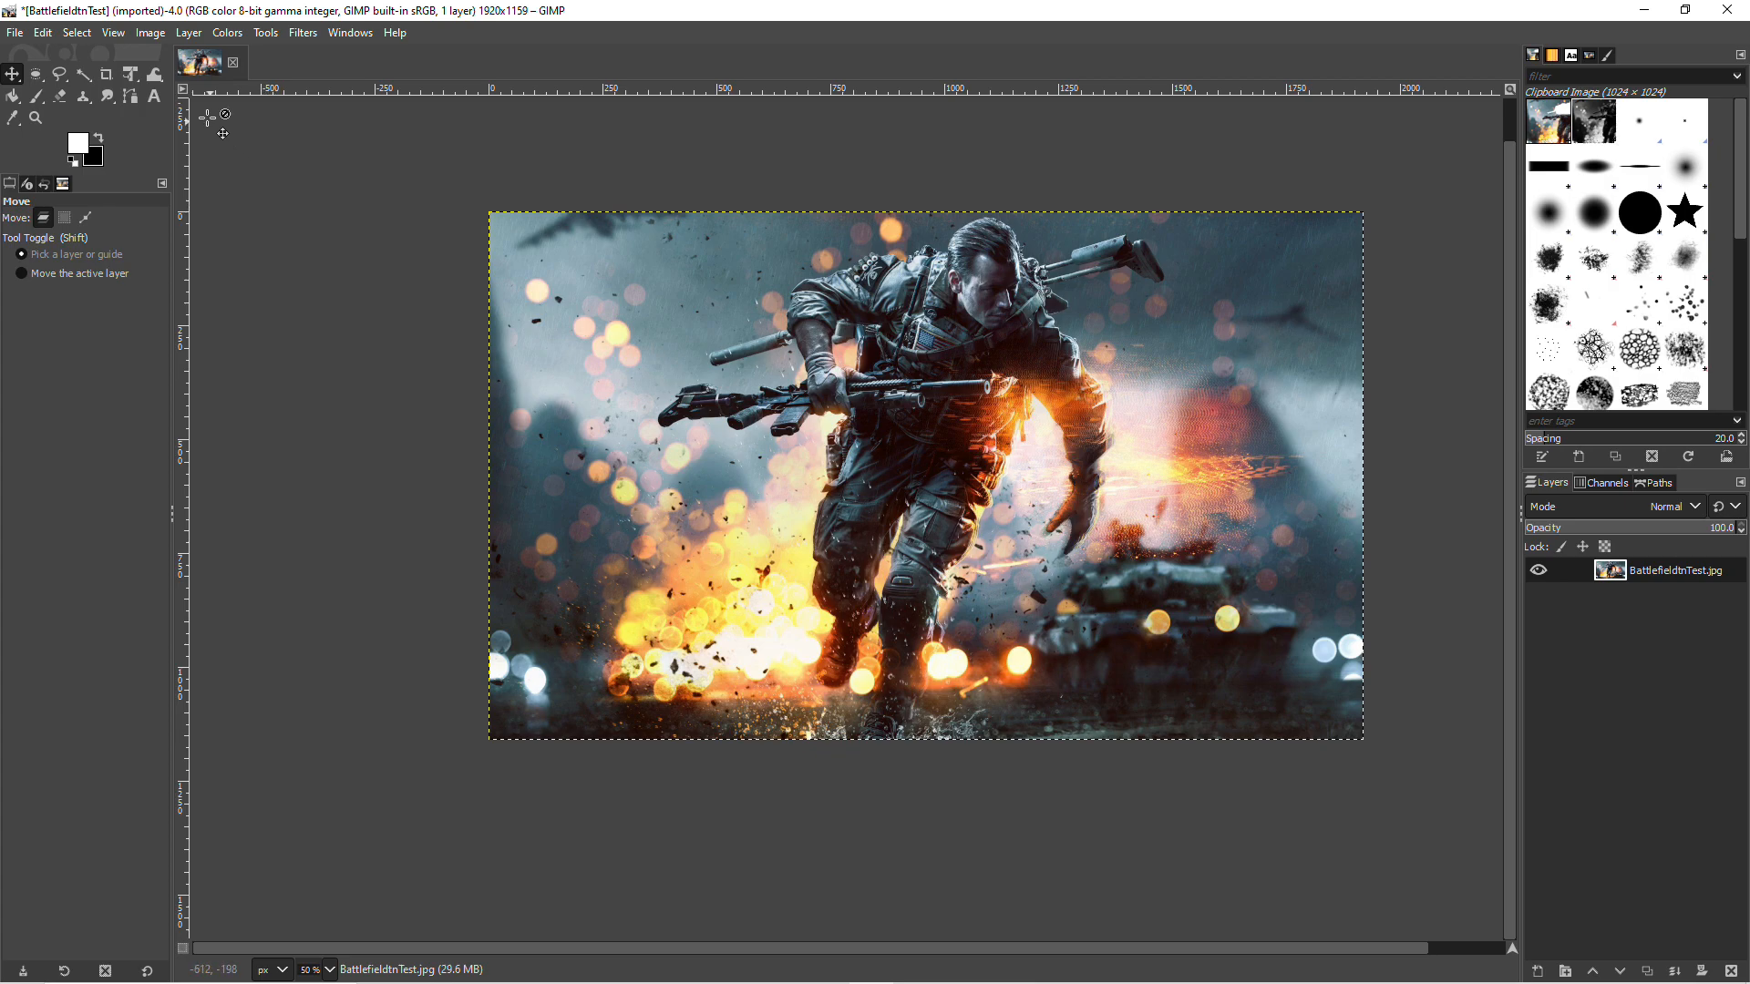
Step: Outline the soldier's head, shoulders, upper arms and slung weapon with Free Select, closing the selection straight across the chest
left_click(60, 77)
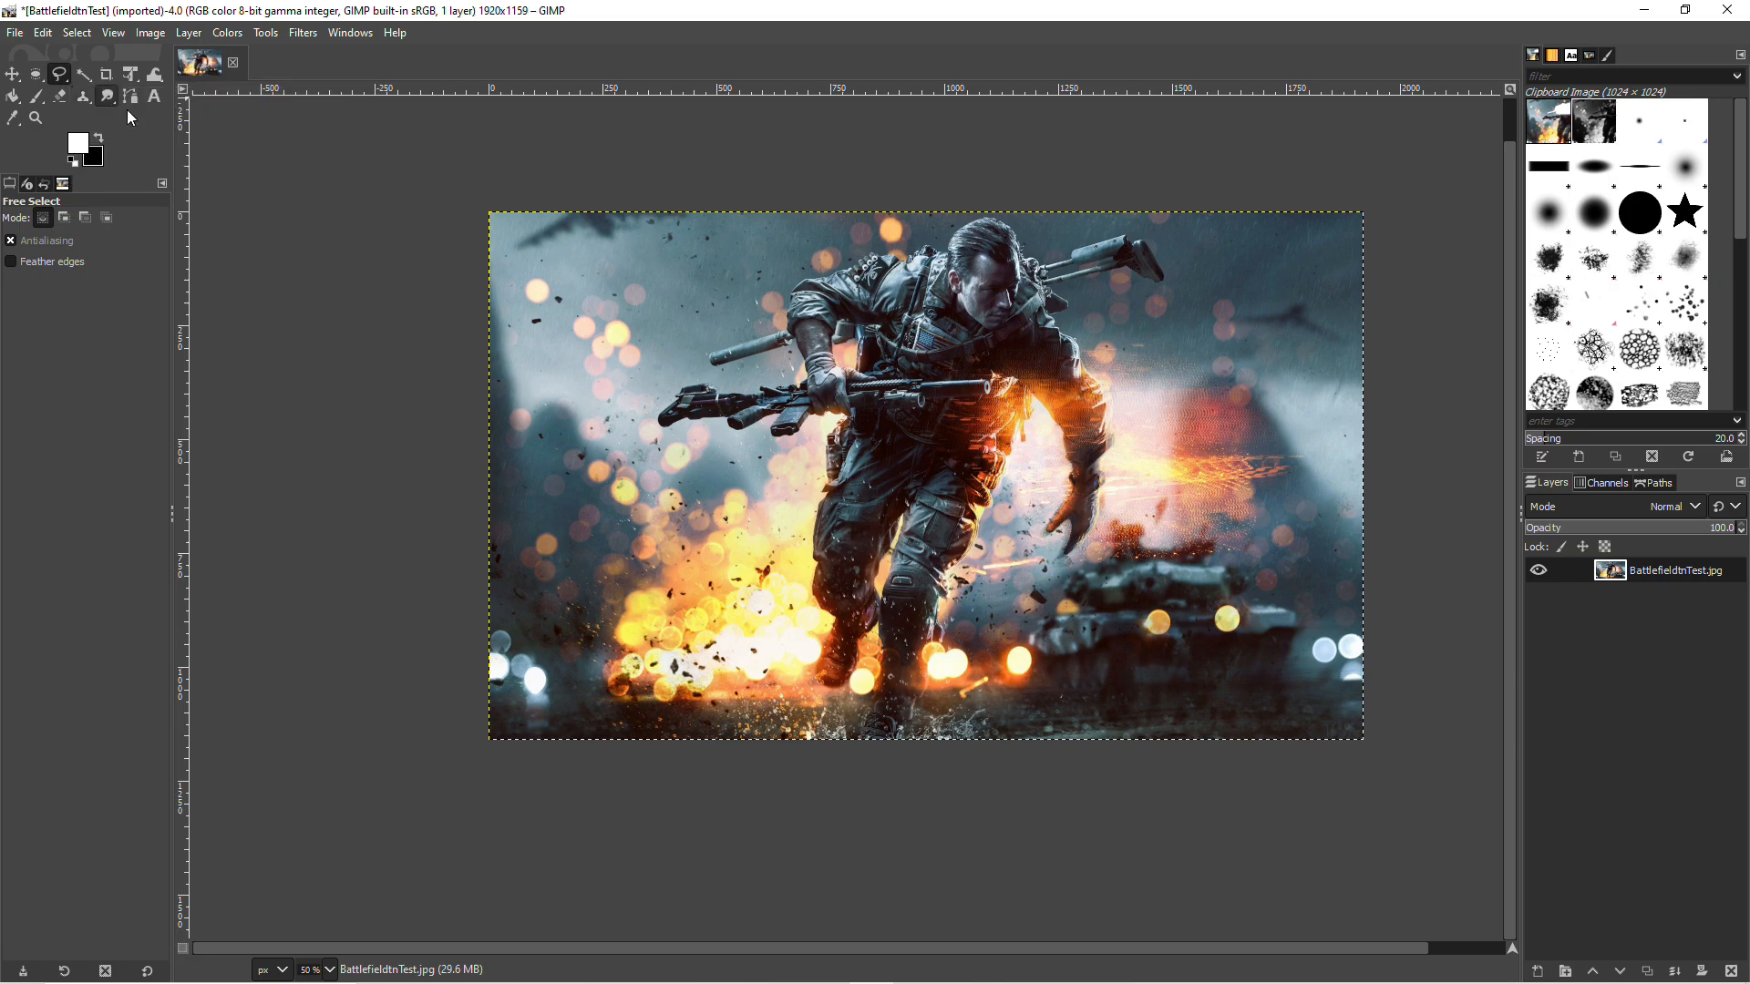
key("ctrl")
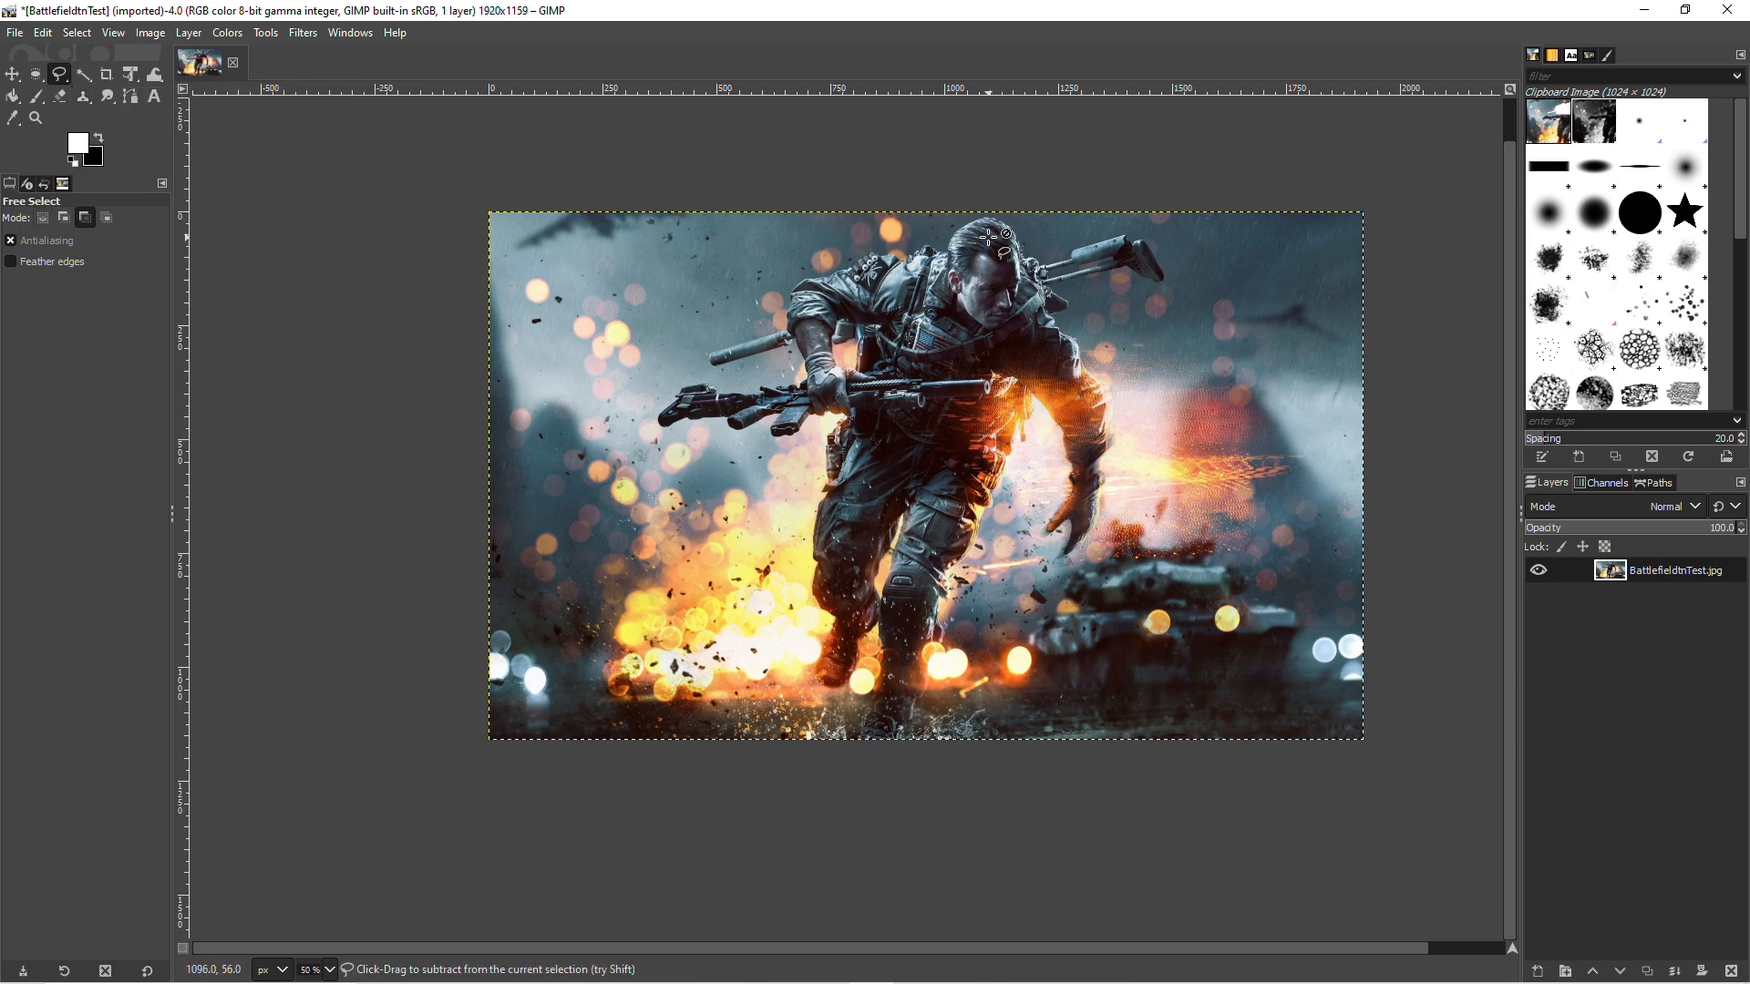
scroll(1000, 245, "up", 3)
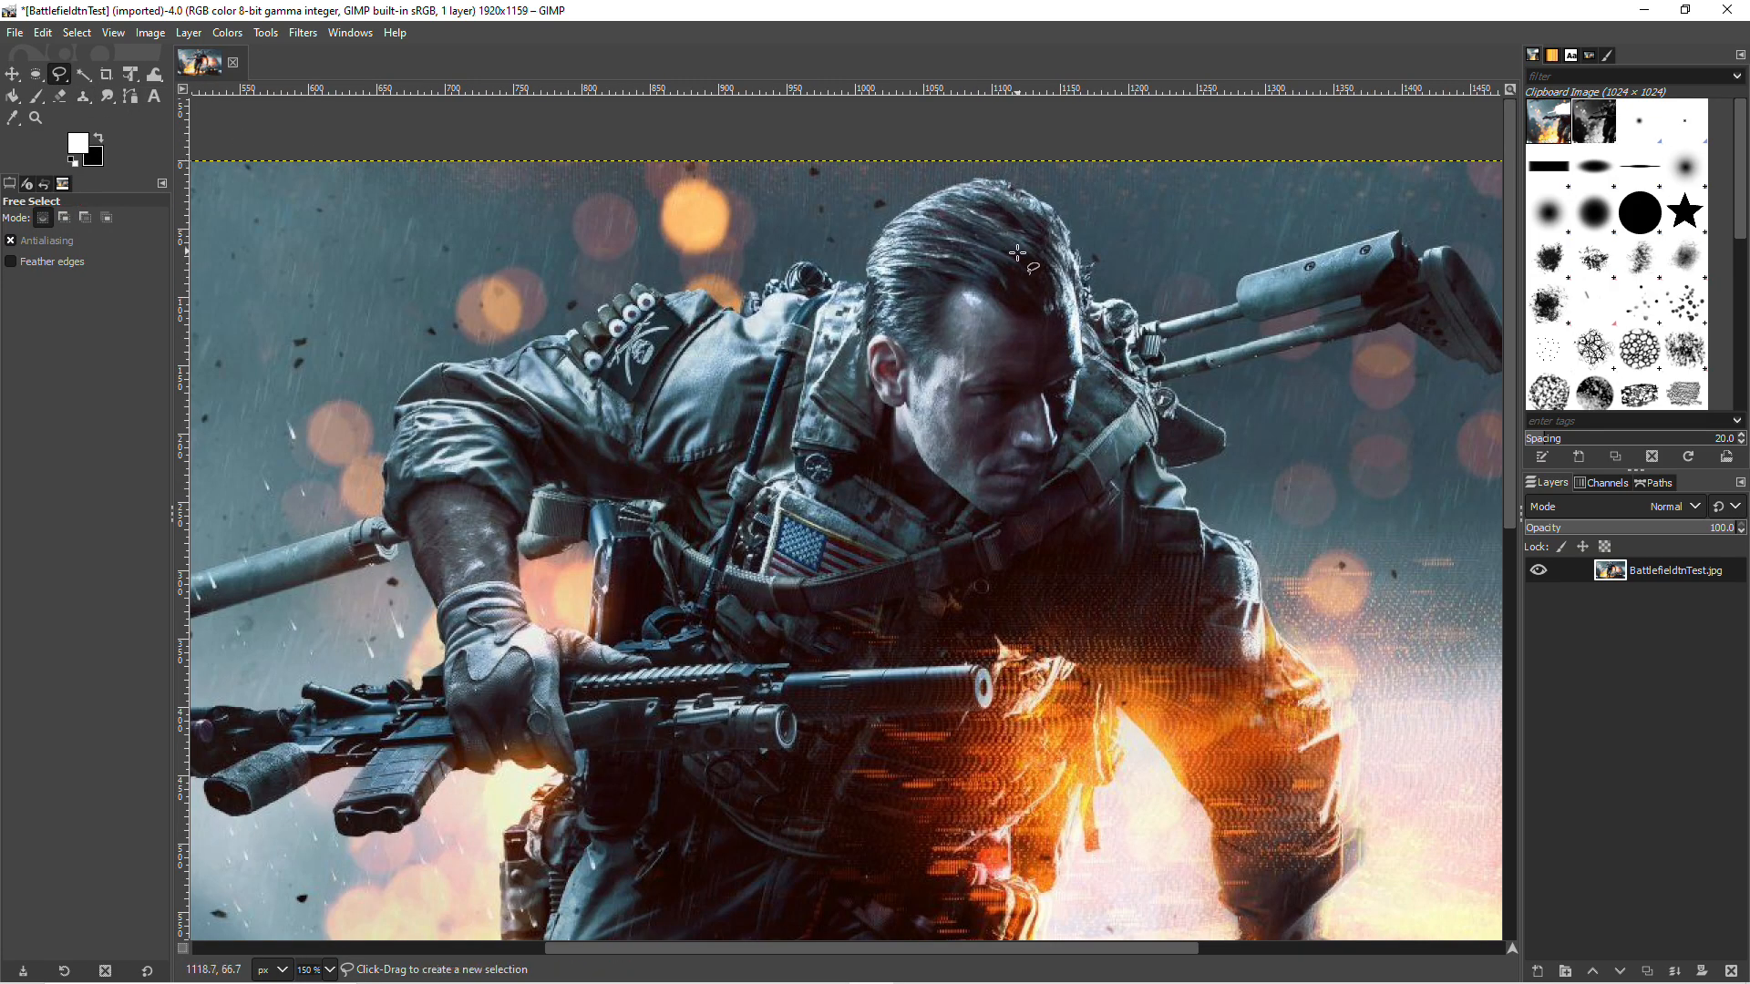
scroll(1042, 280, "down", 1)
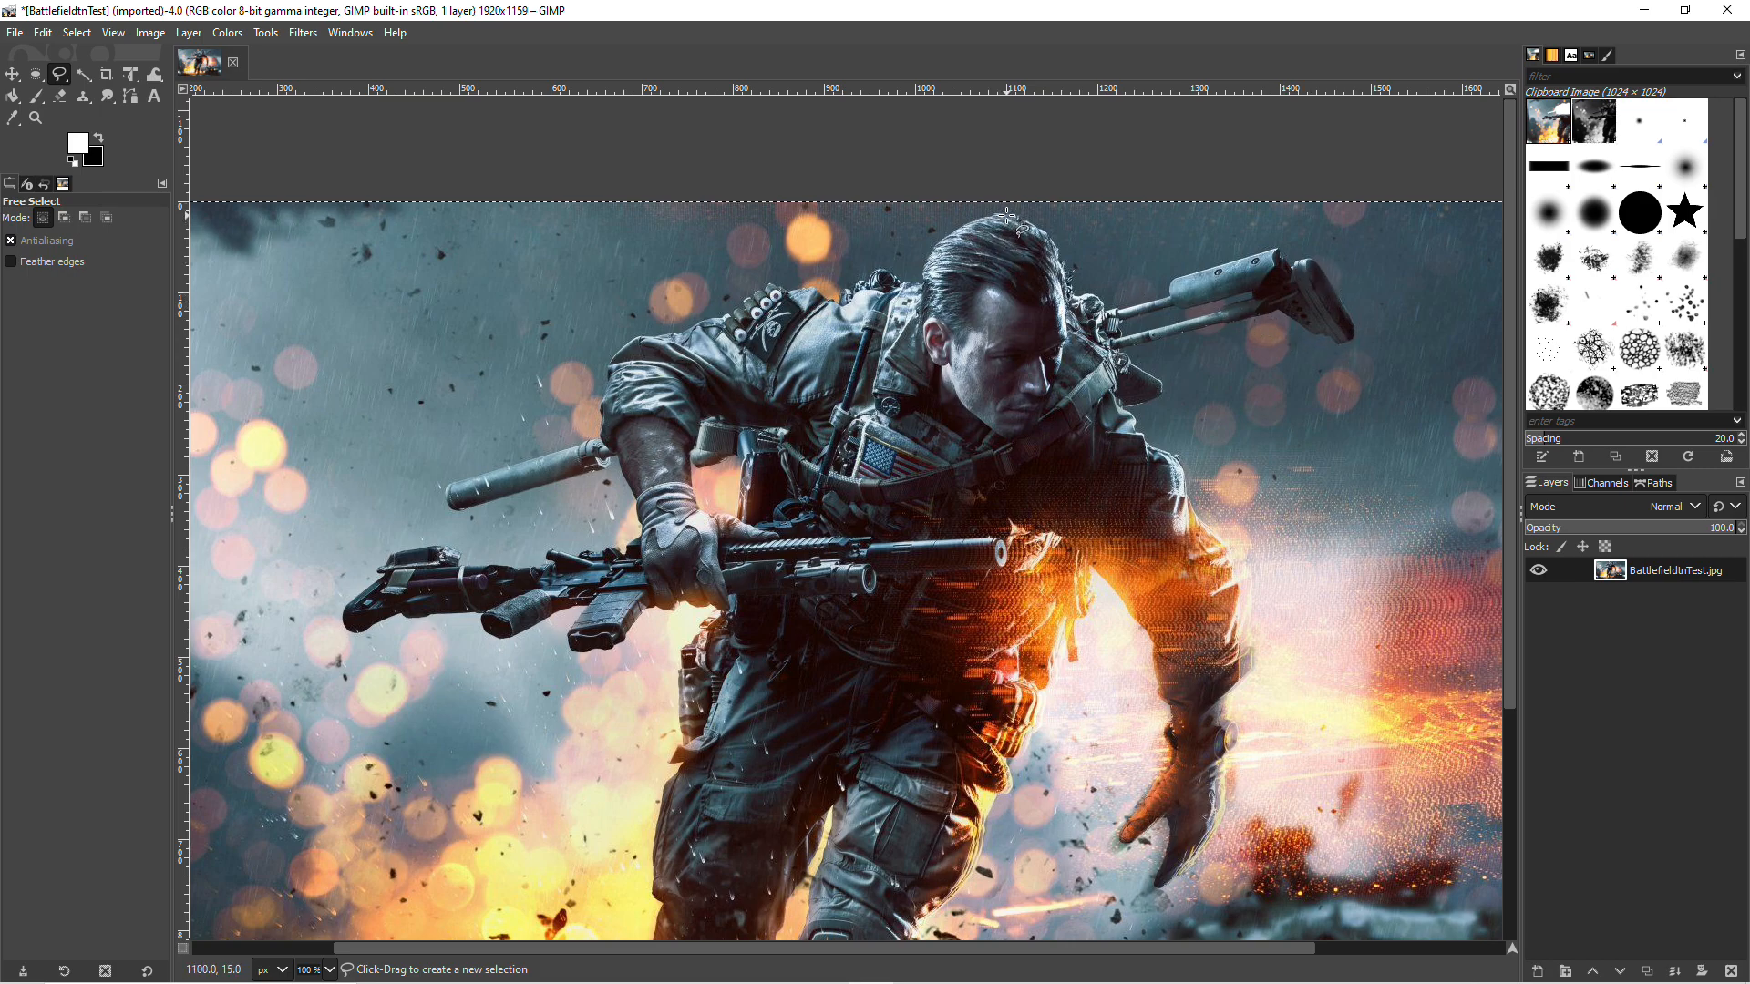
left_click(1033, 225)
left_click(1053, 242)
left_click(1064, 265)
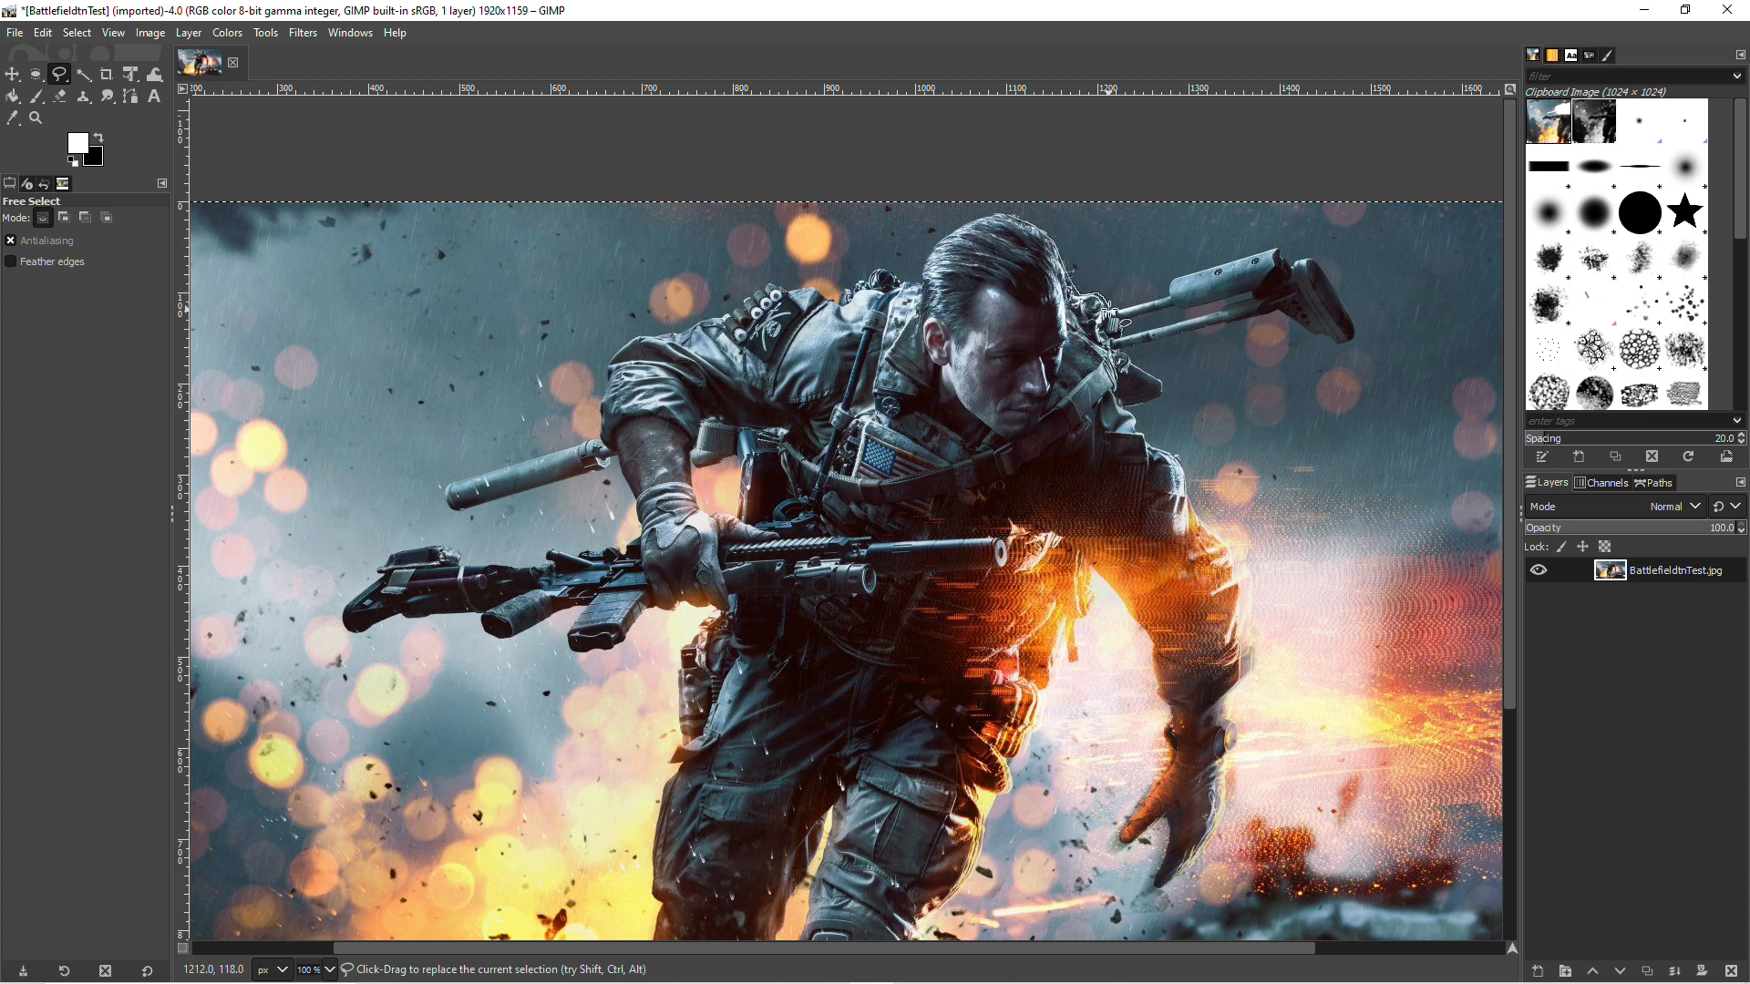
mouse_move(1214, 264)
left_mouse_down()
mouse_move(1310, 260)
mouse_move(1347, 317)
mouse_move(1330, 343)
mouse_move(1257, 316)
mouse_move(1148, 344)
mouse_move(1141, 437)
mouse_move(1192, 492)
left_mouse_up()
mouse_move(635, 513)
left_mouse_down()
mouse_move(616, 456)
mouse_move(493, 501)
mouse_move(456, 503)
mouse_move(449, 481)
mouse_move(599, 425)
mouse_move(605, 375)
mouse_move(638, 339)
mouse_move(785, 287)
mouse_move(829, 295)
mouse_move(872, 267)
mouse_move(918, 276)
mouse_move(937, 234)
mouse_move(997, 215)
left_mouse_up()
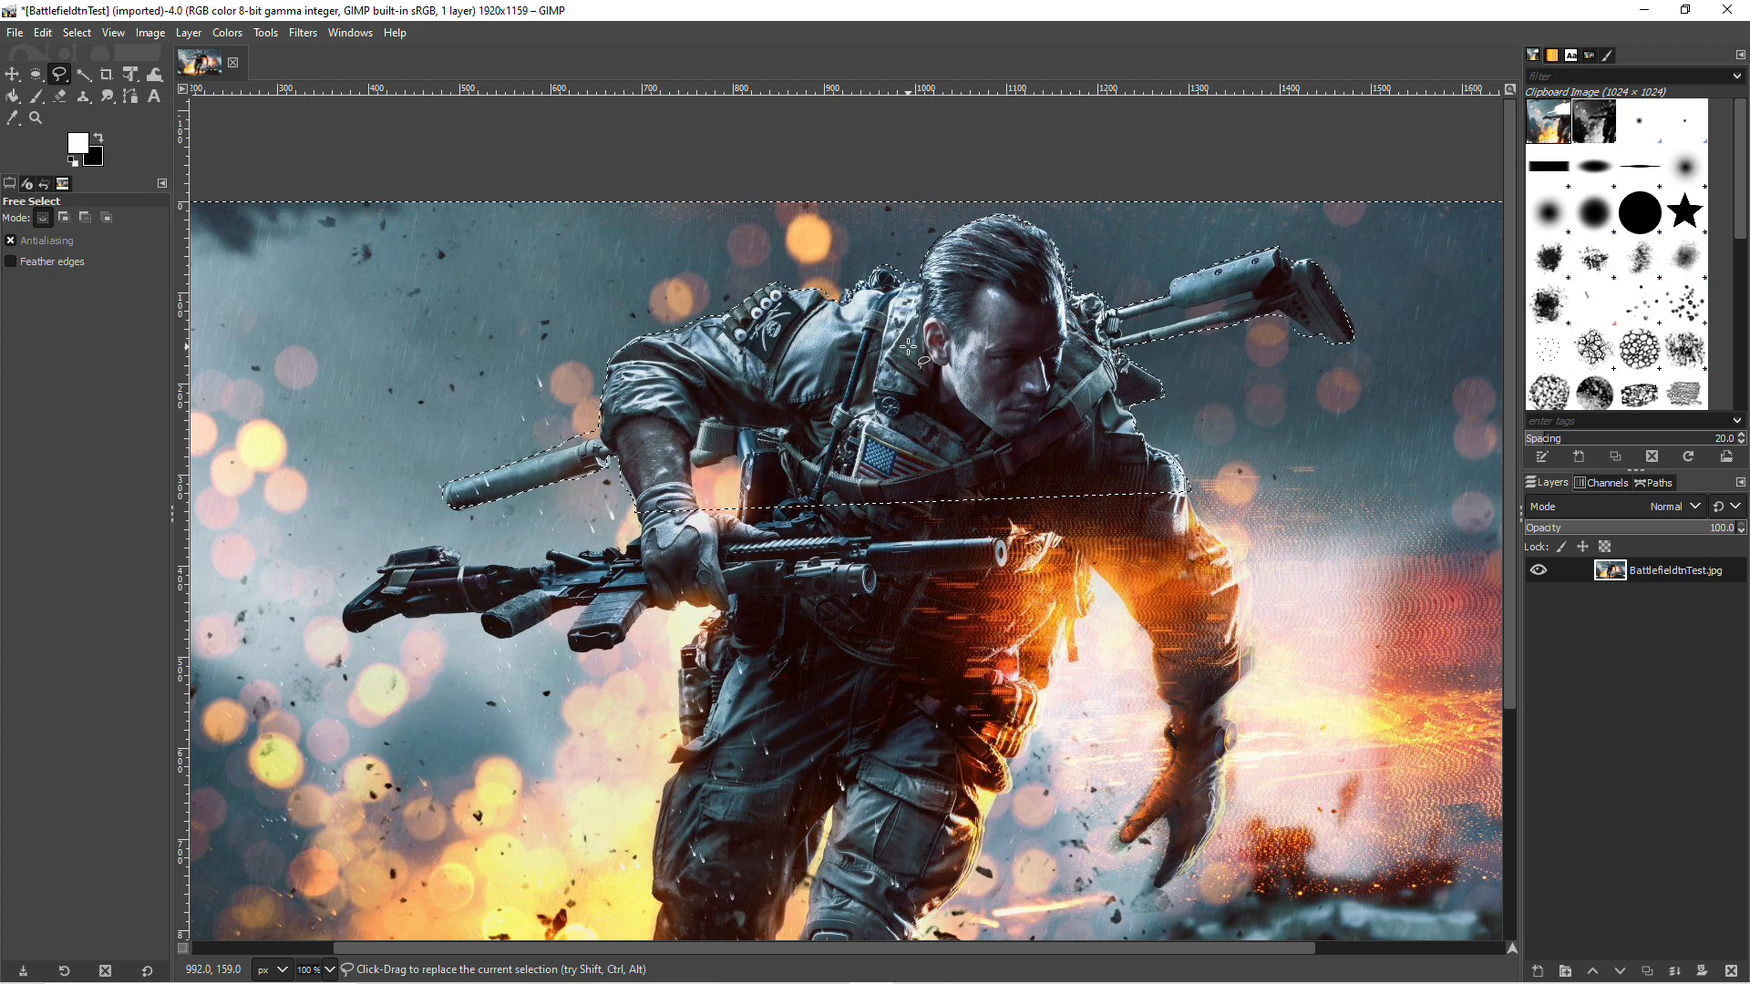
Step: Invert the selection, and copy and clear everything around the soldier's upper body on the image layer
left_click(70, 34)
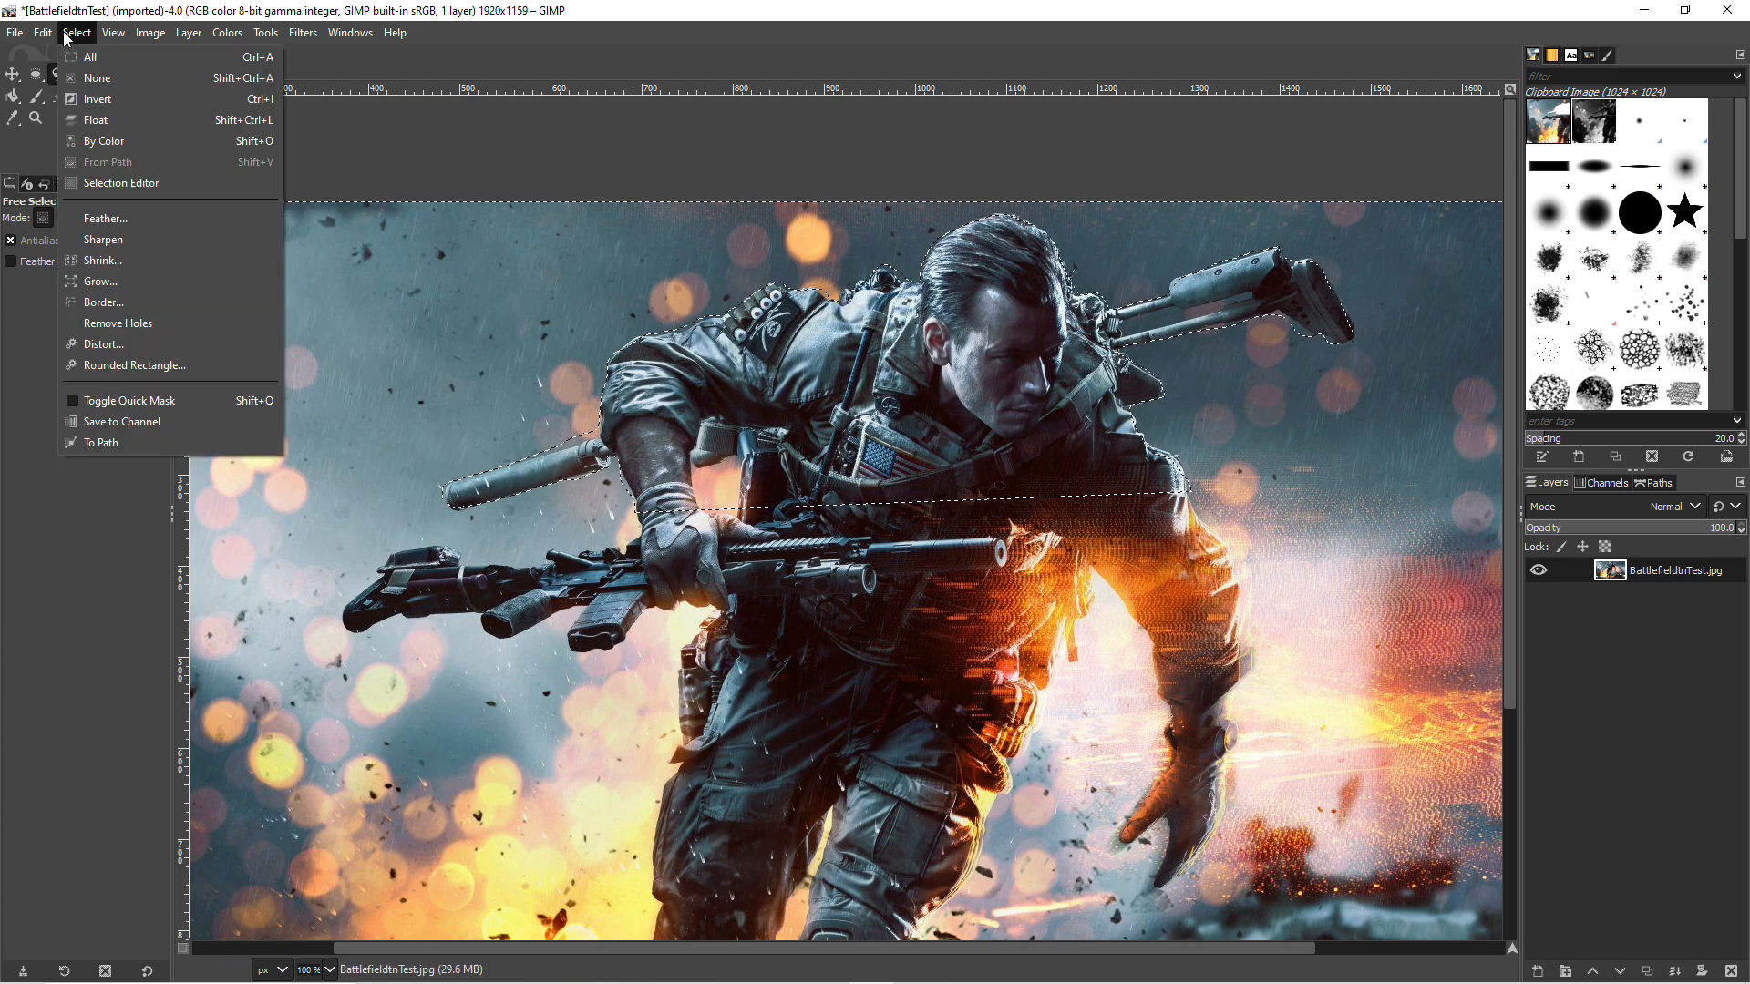
left_click(97, 98)
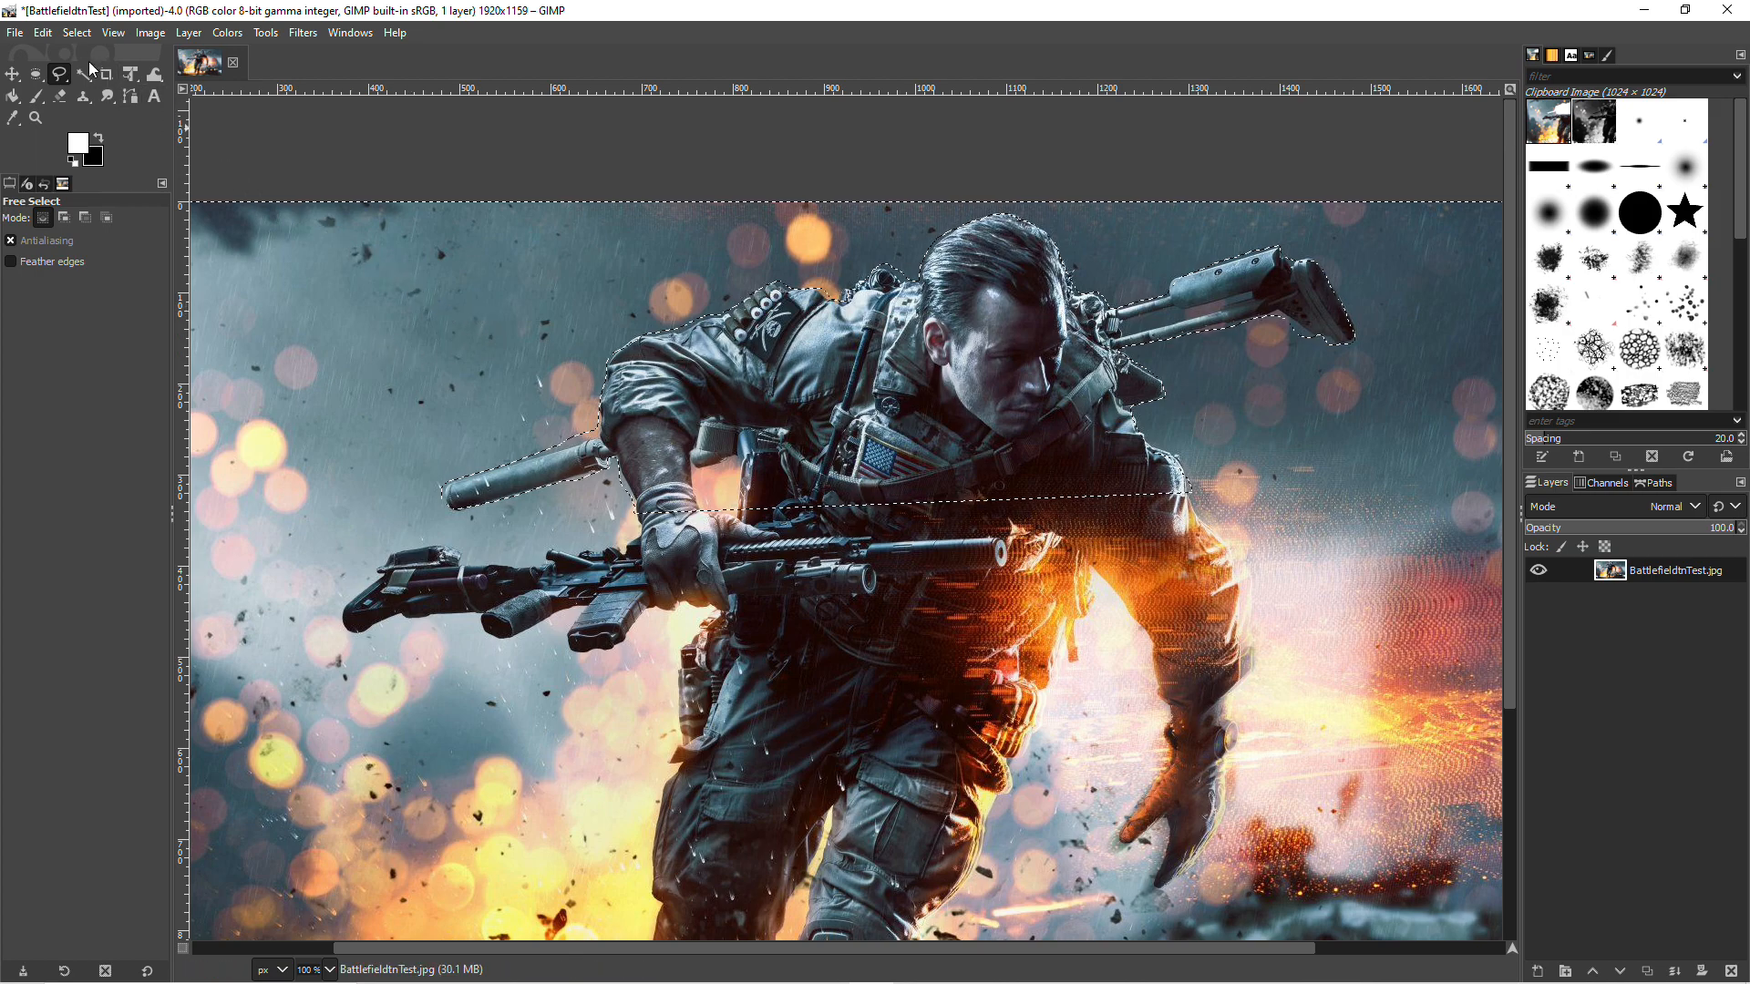
left_click(54, 40)
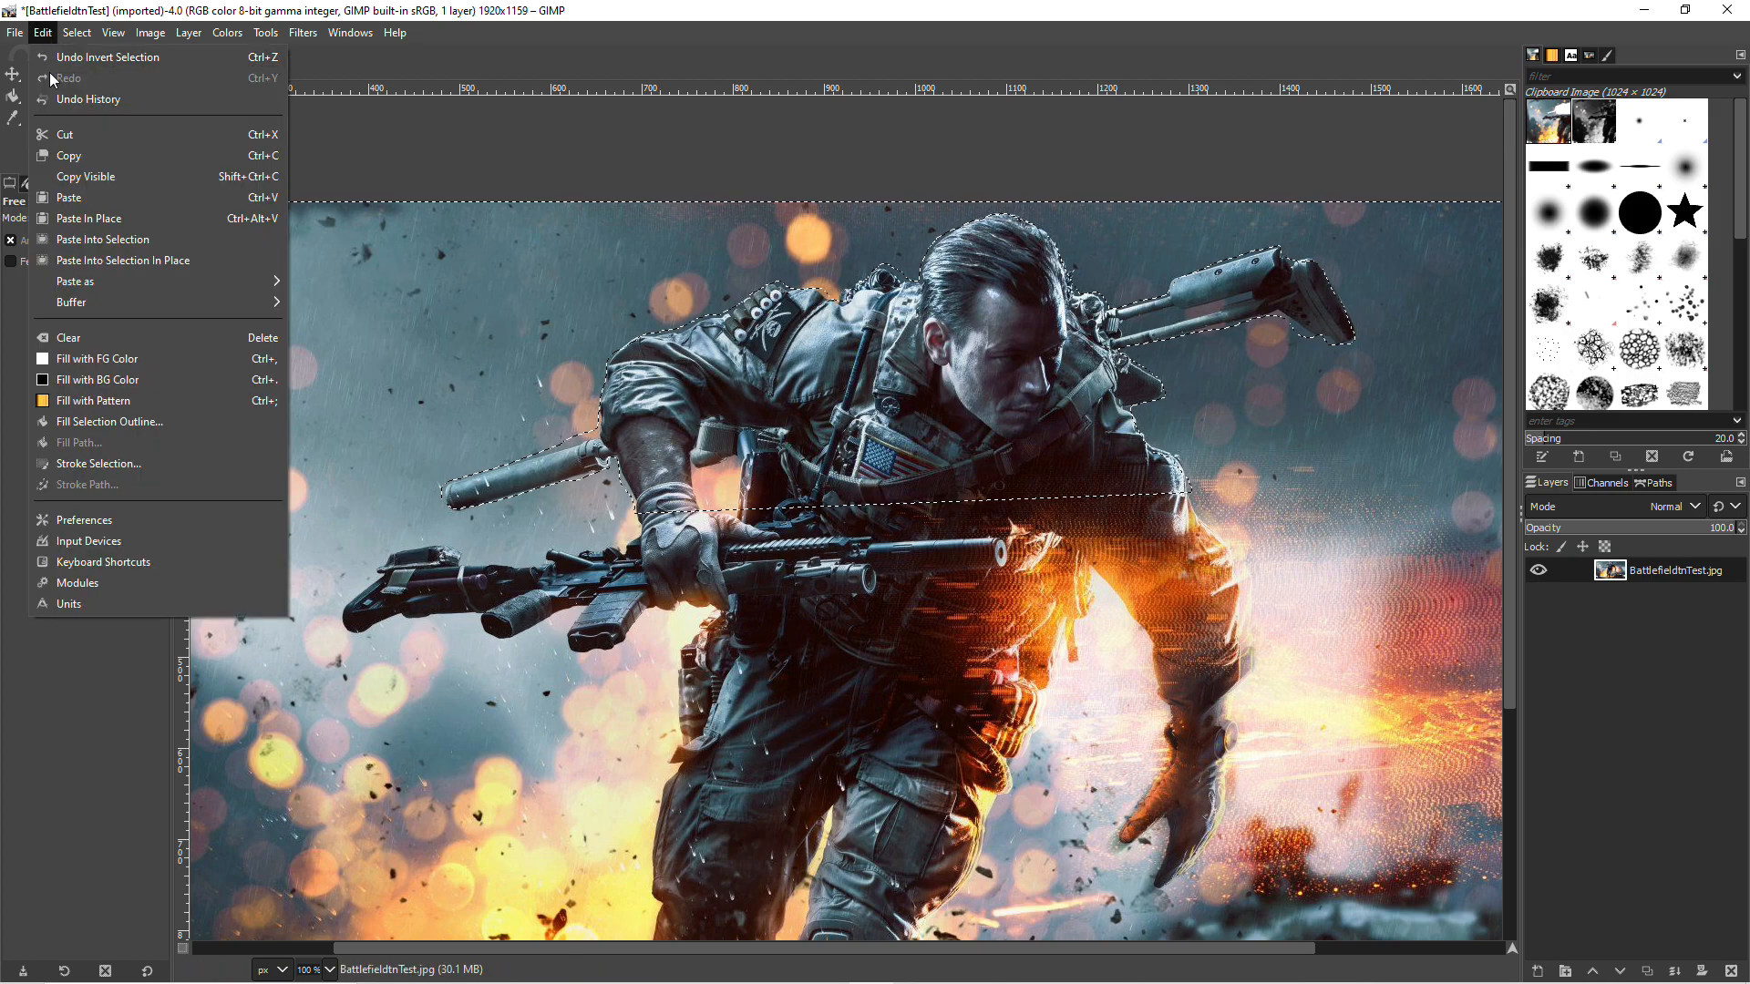
left_click(77, 161)
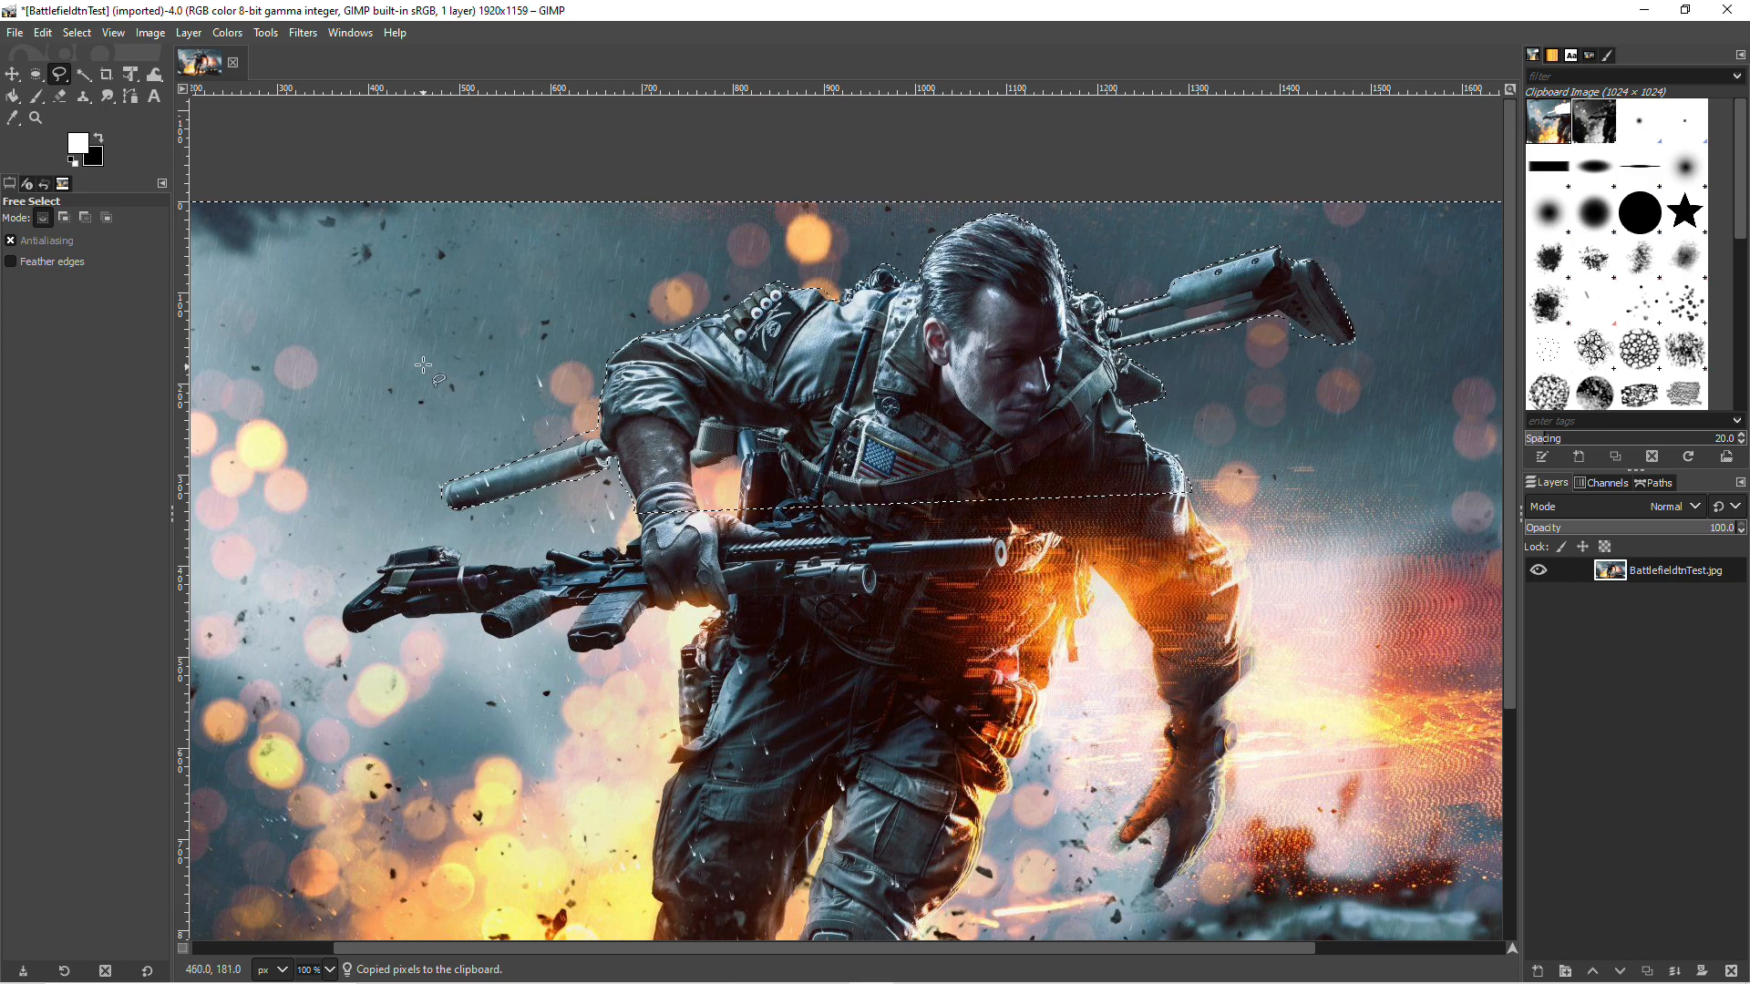
left_click(43, 33)
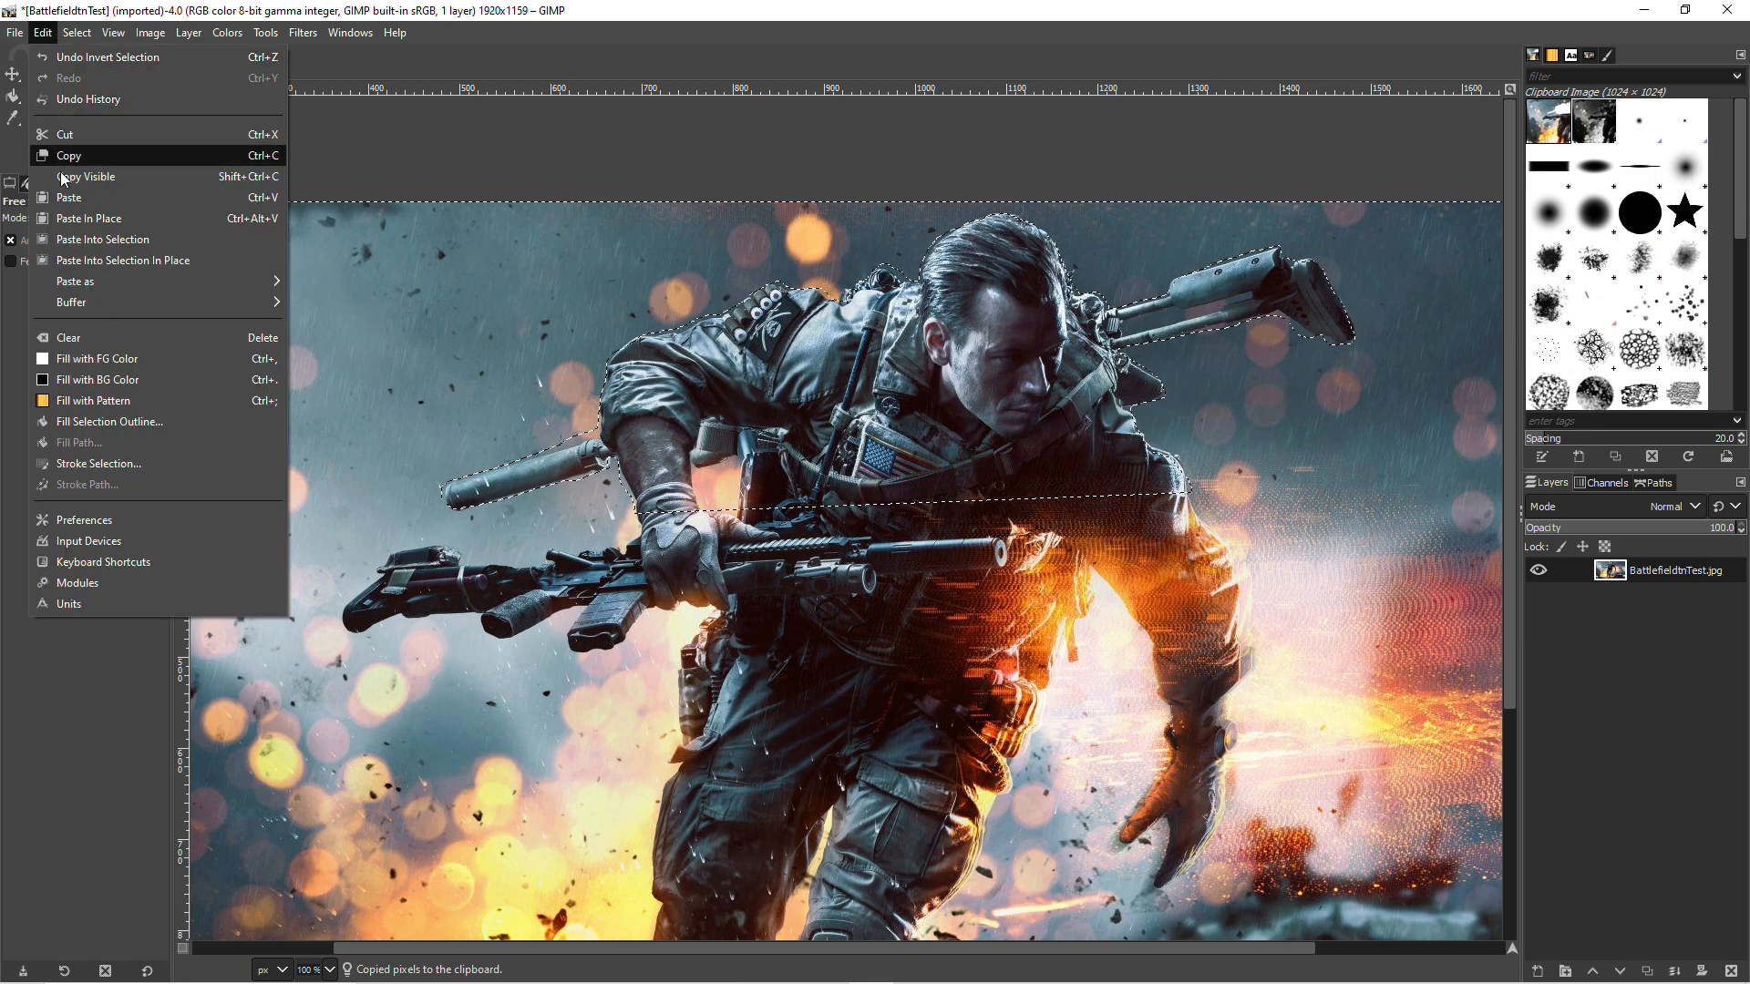
left_click(96, 336)
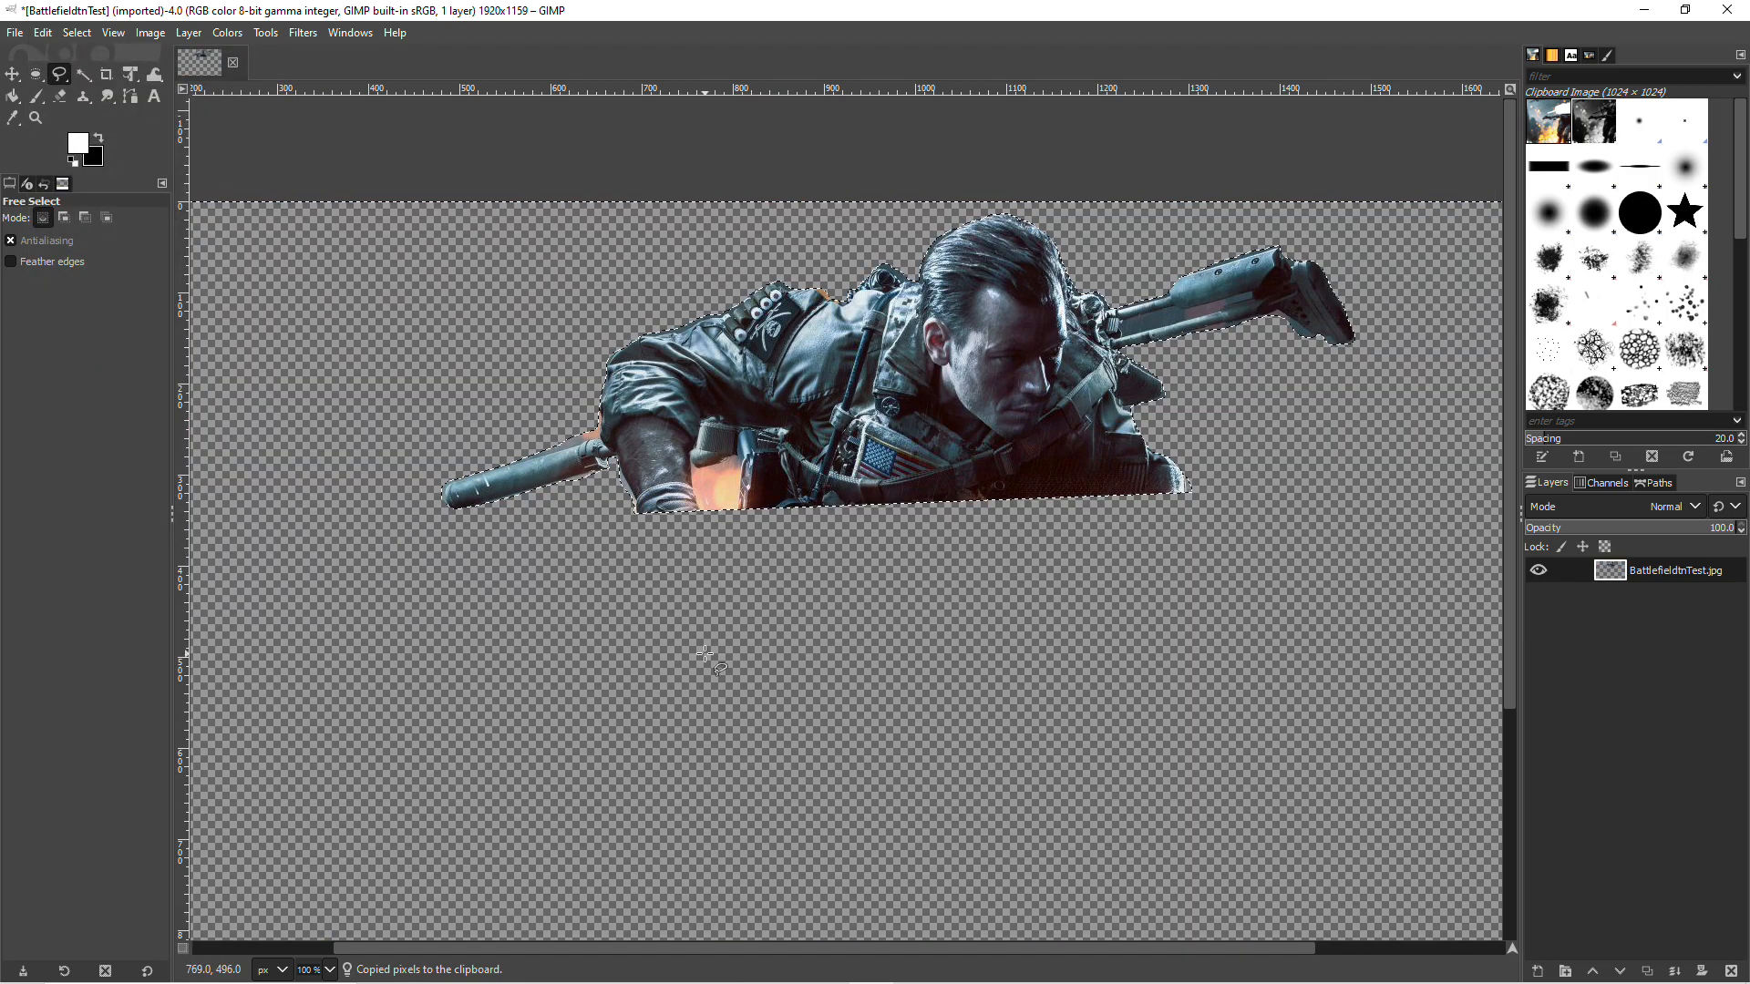
Step: Paste the copied background as a new layer and place it below the BattlefieldtnTest.jpg layer
key("ctrl+v")
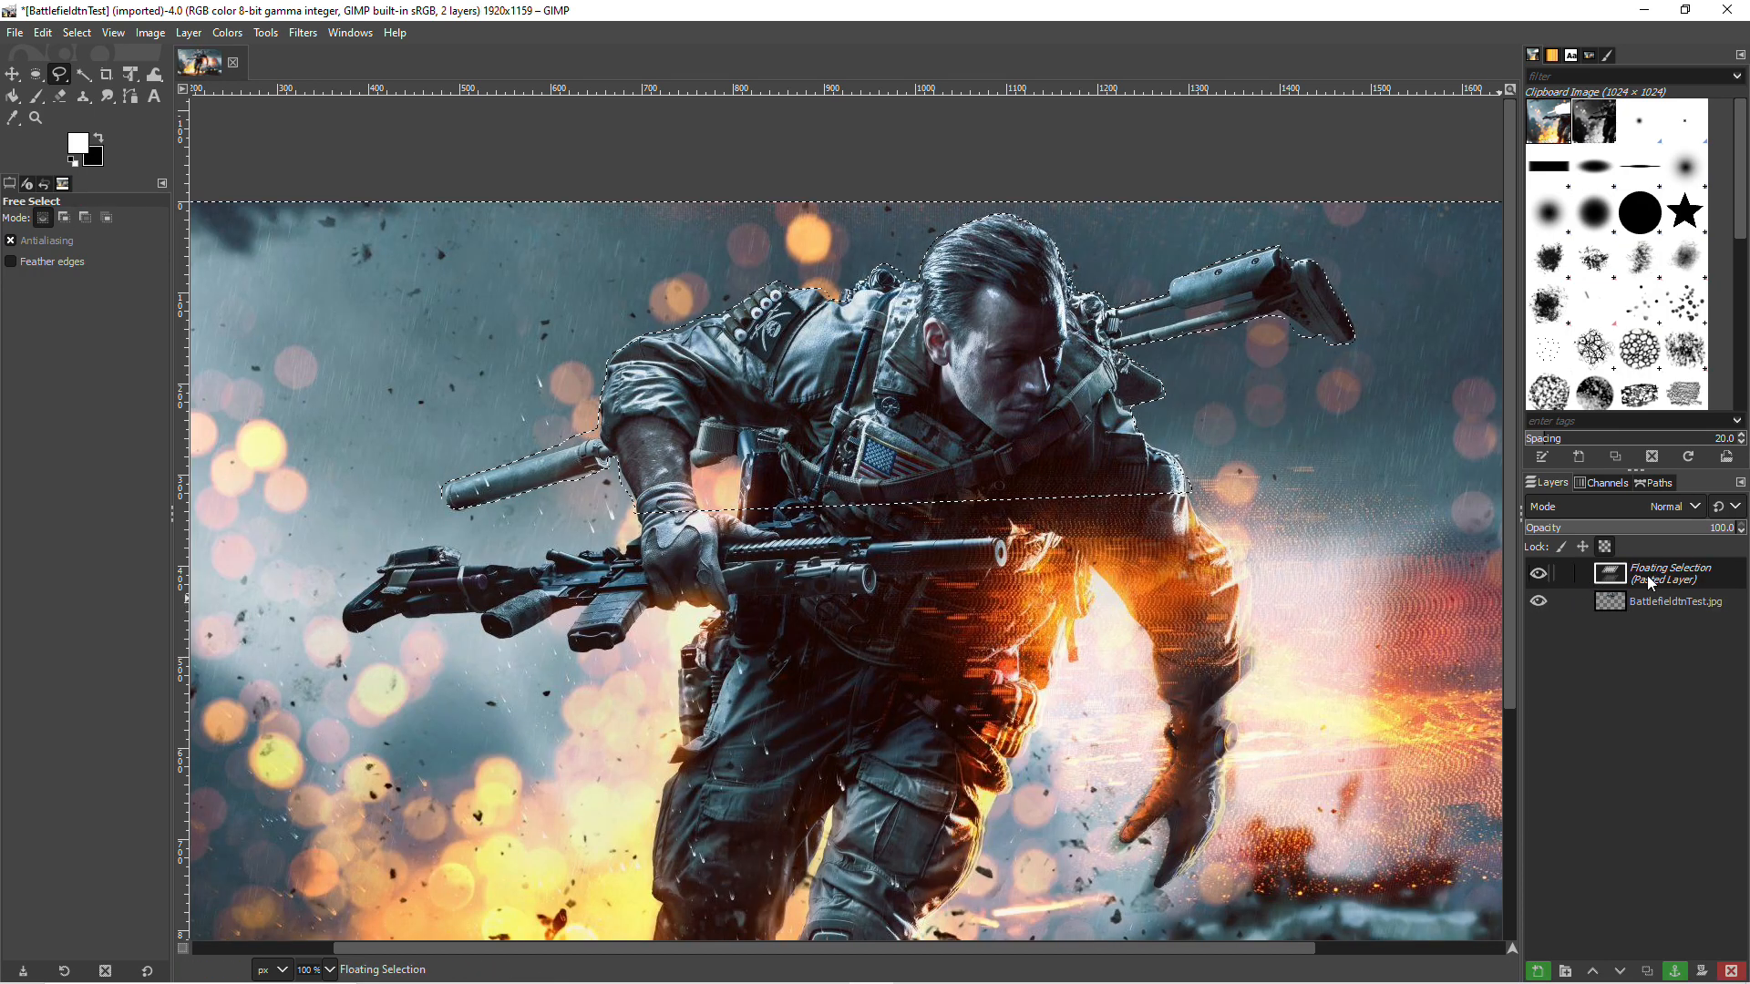
left_click(1538, 973)
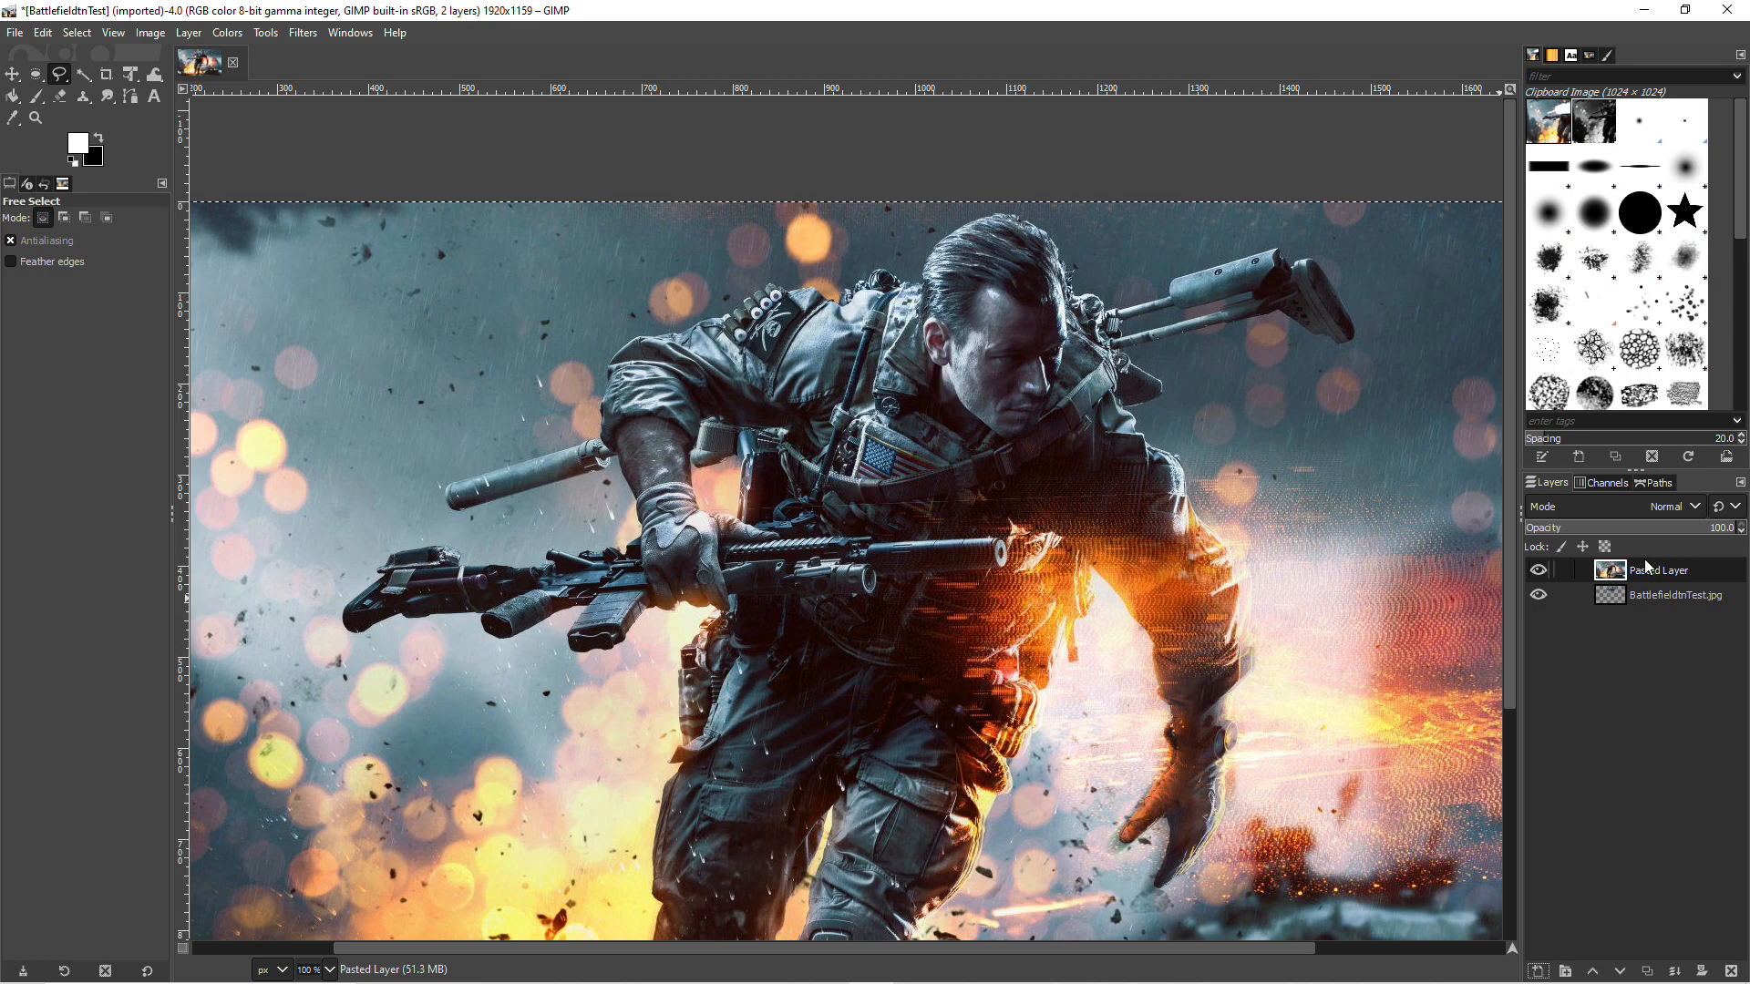
left_click_drag(1640, 570, 1653, 622)
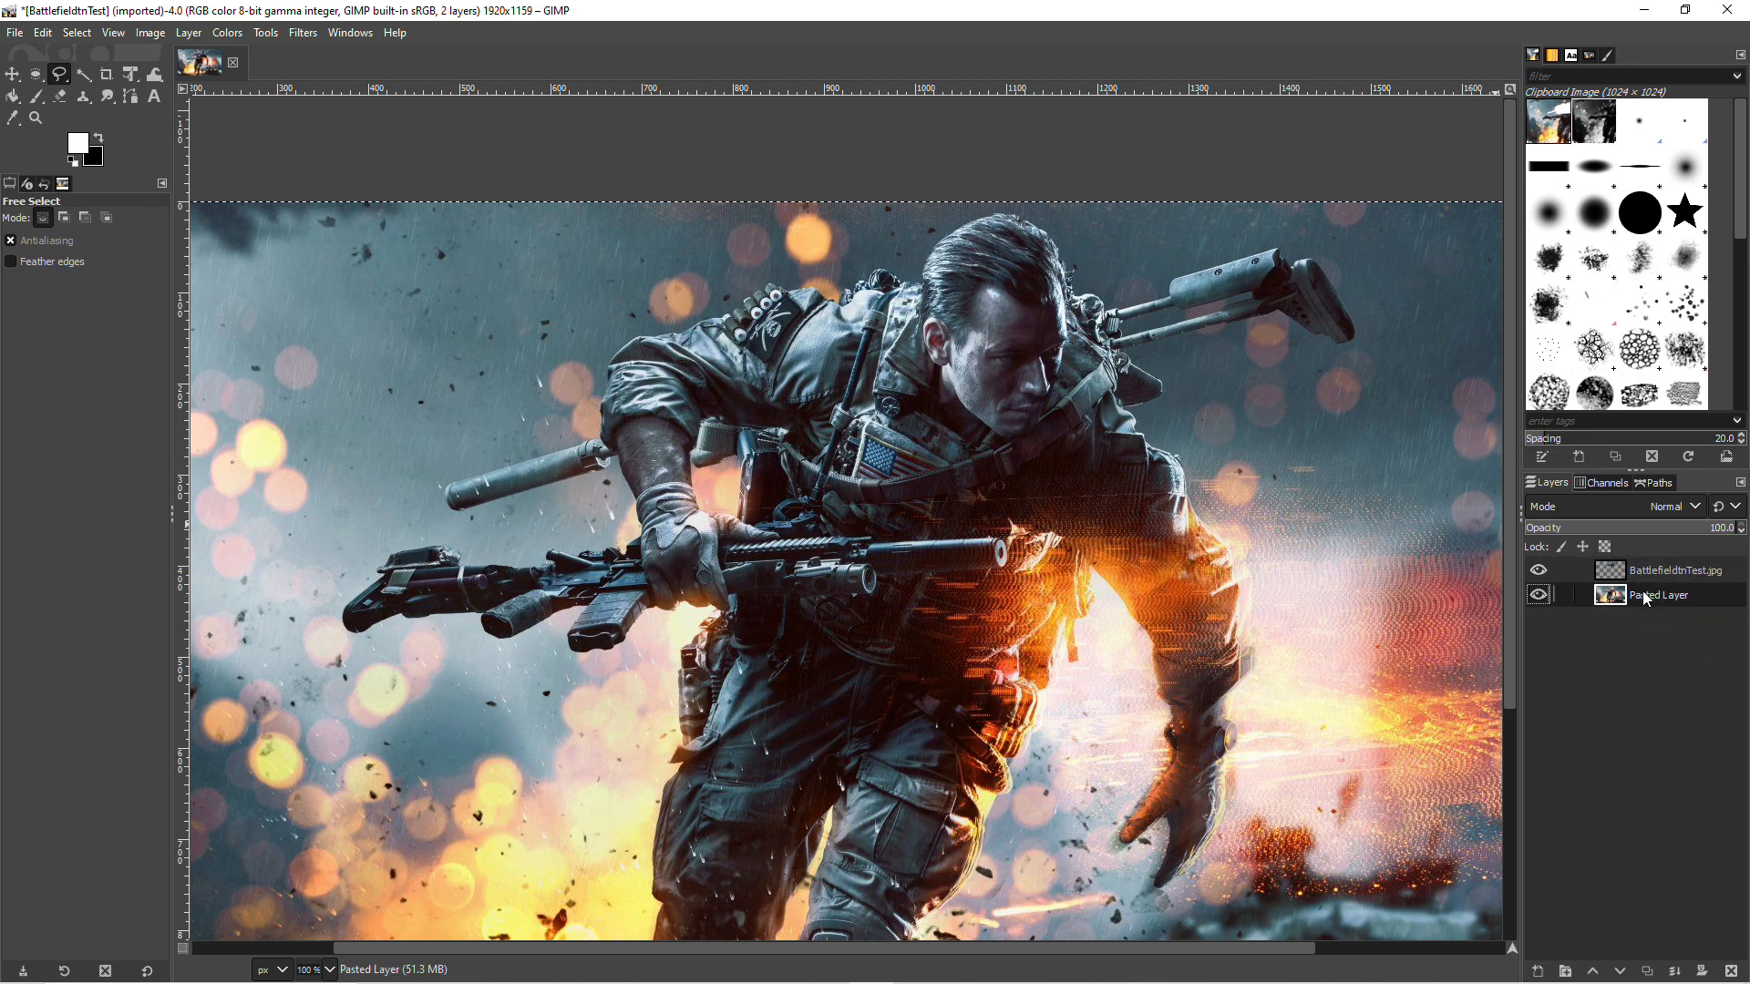
Step: Move the soldier's upper-body cutout to test its separation from the background, and undo the move
left_click(12, 74)
left_click_drag(867, 406, 1020, 337)
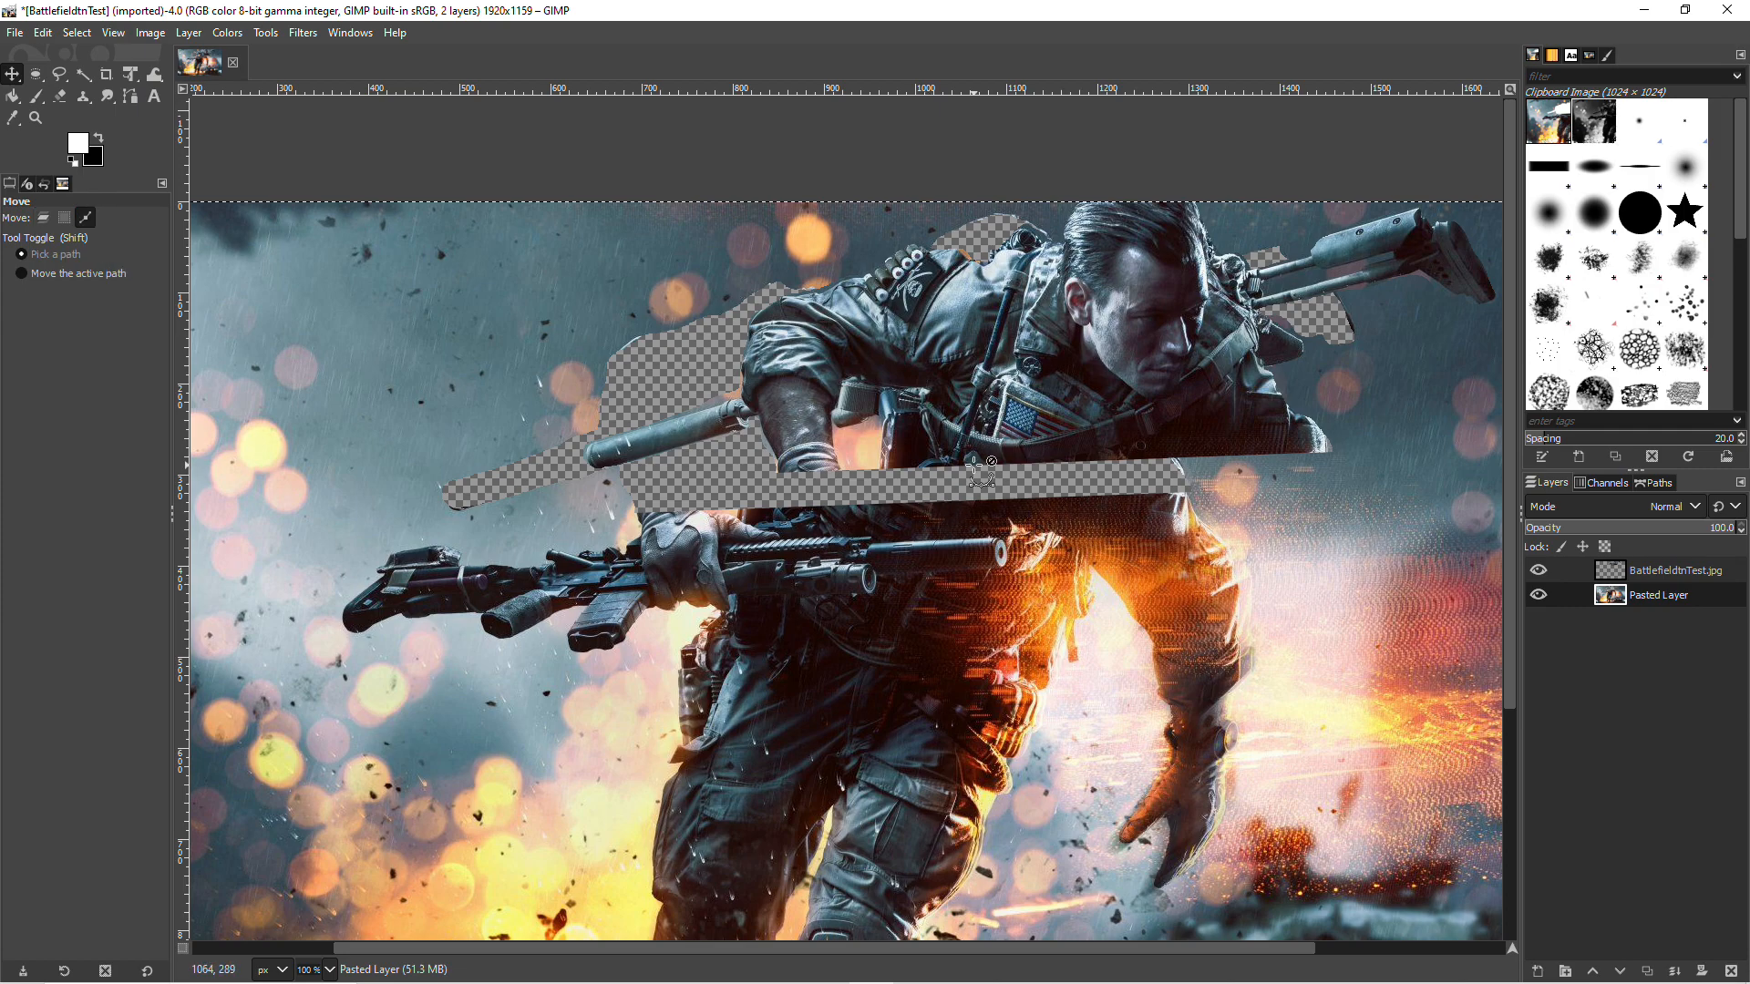
key("ctrl+z")
scroll(974, 465, "down", 2)
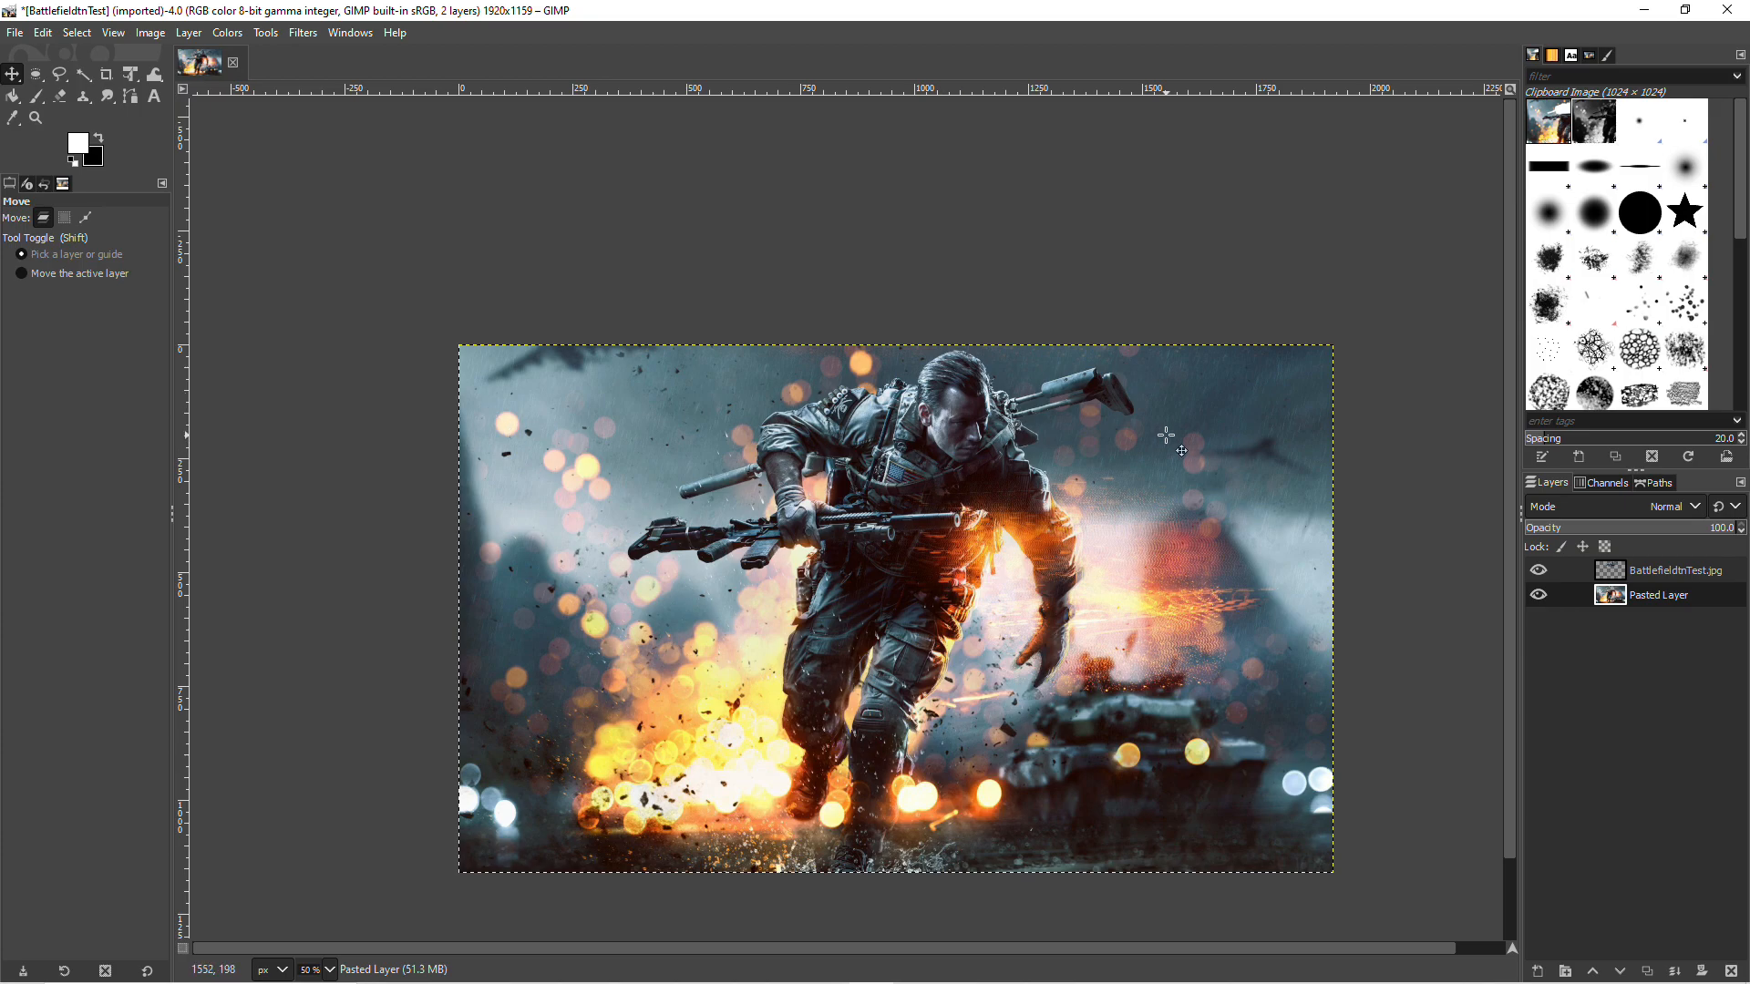
Step: Add the text "BATTLEFIELD" in a wide text box across the upper part of the image, behind the soldier cutout
left_click(265, 33)
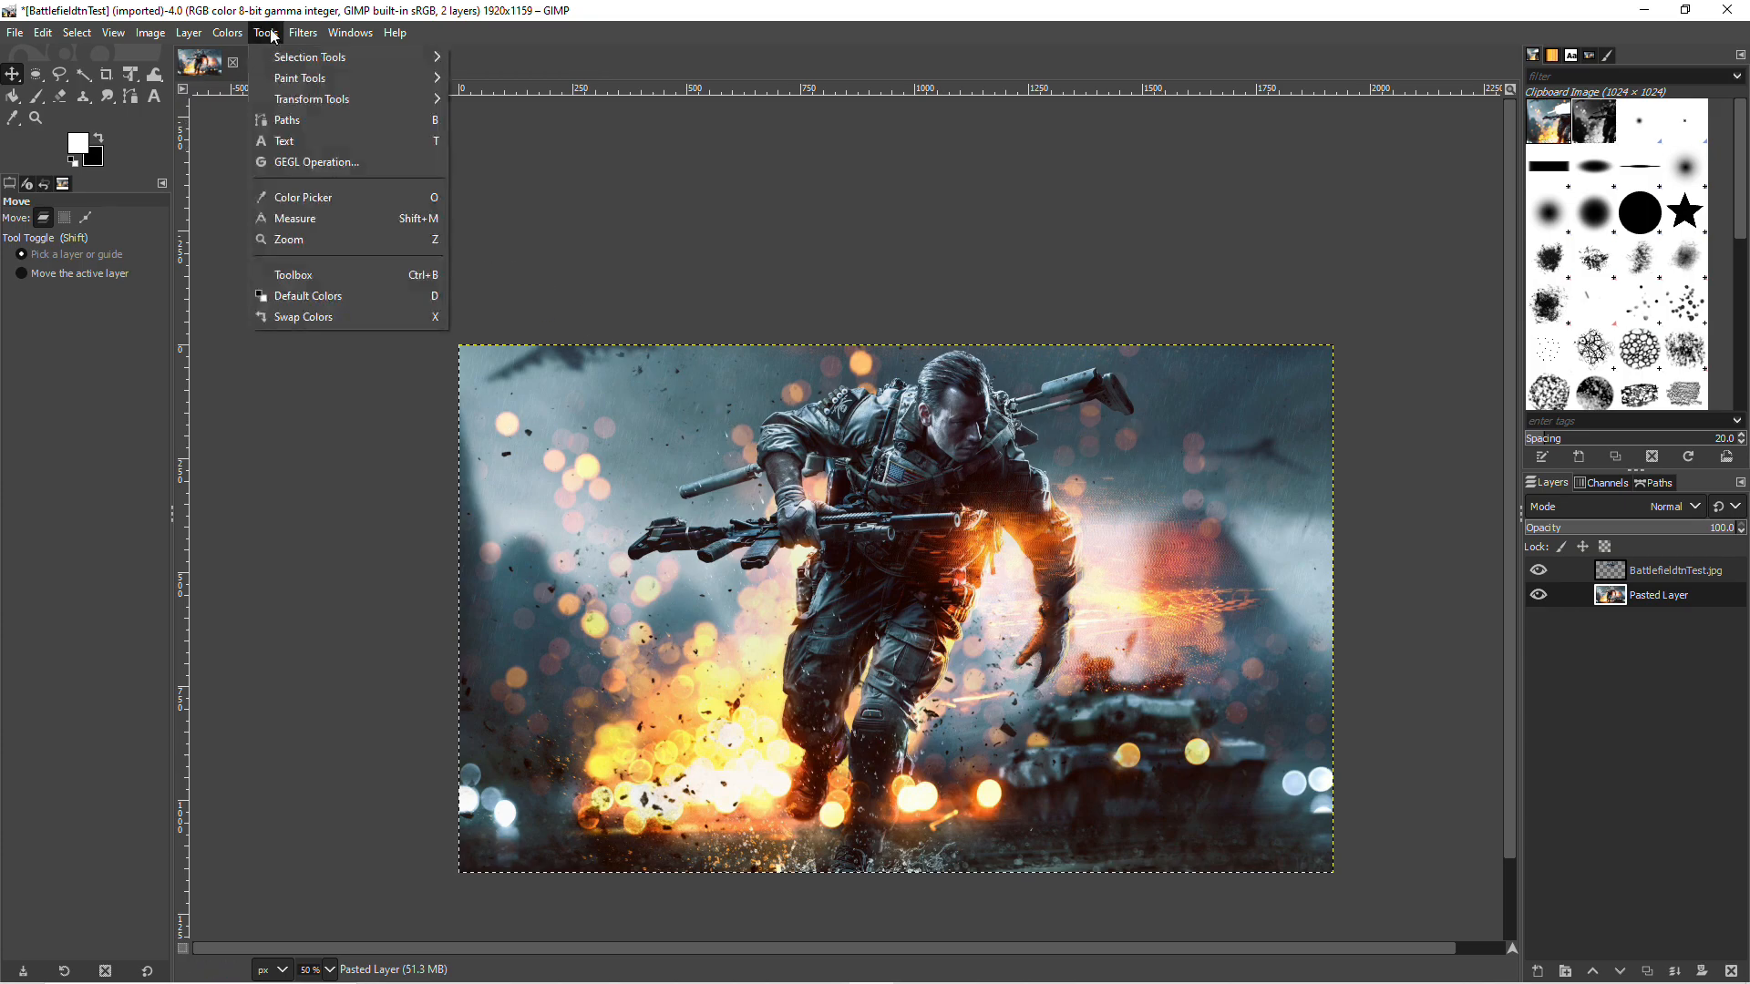
left_click(320, 143)
left_click_drag(478, 366, 1333, 509)
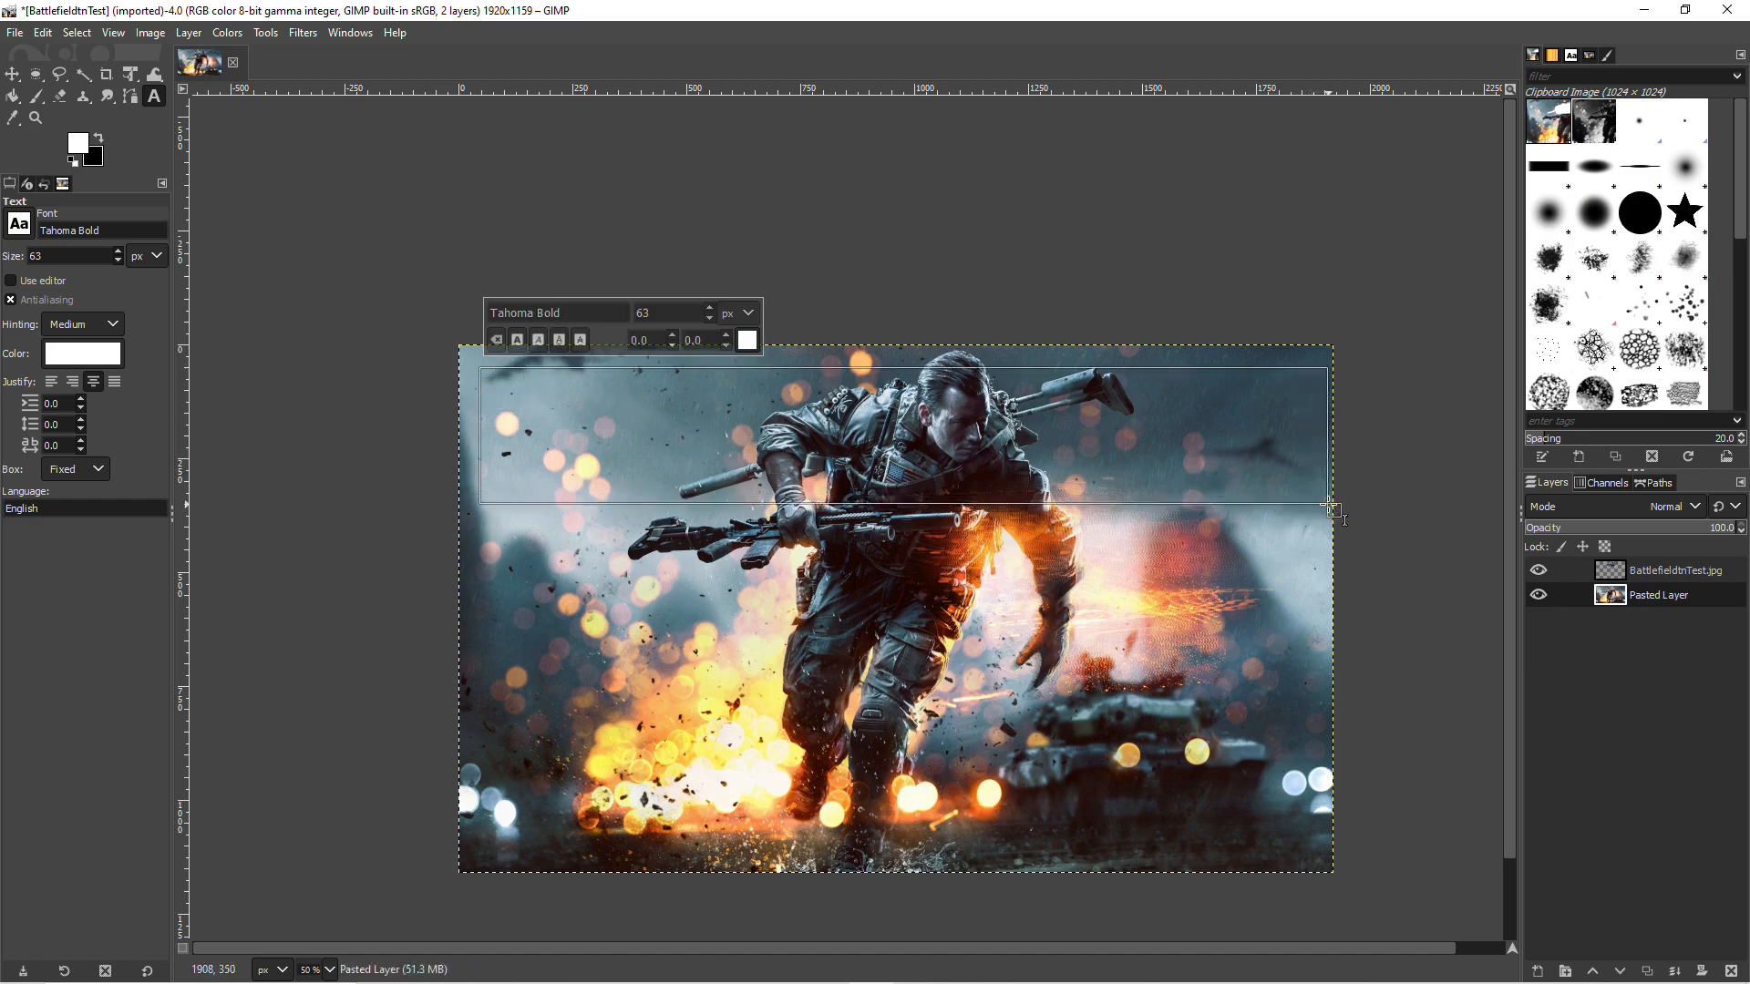
type("B")
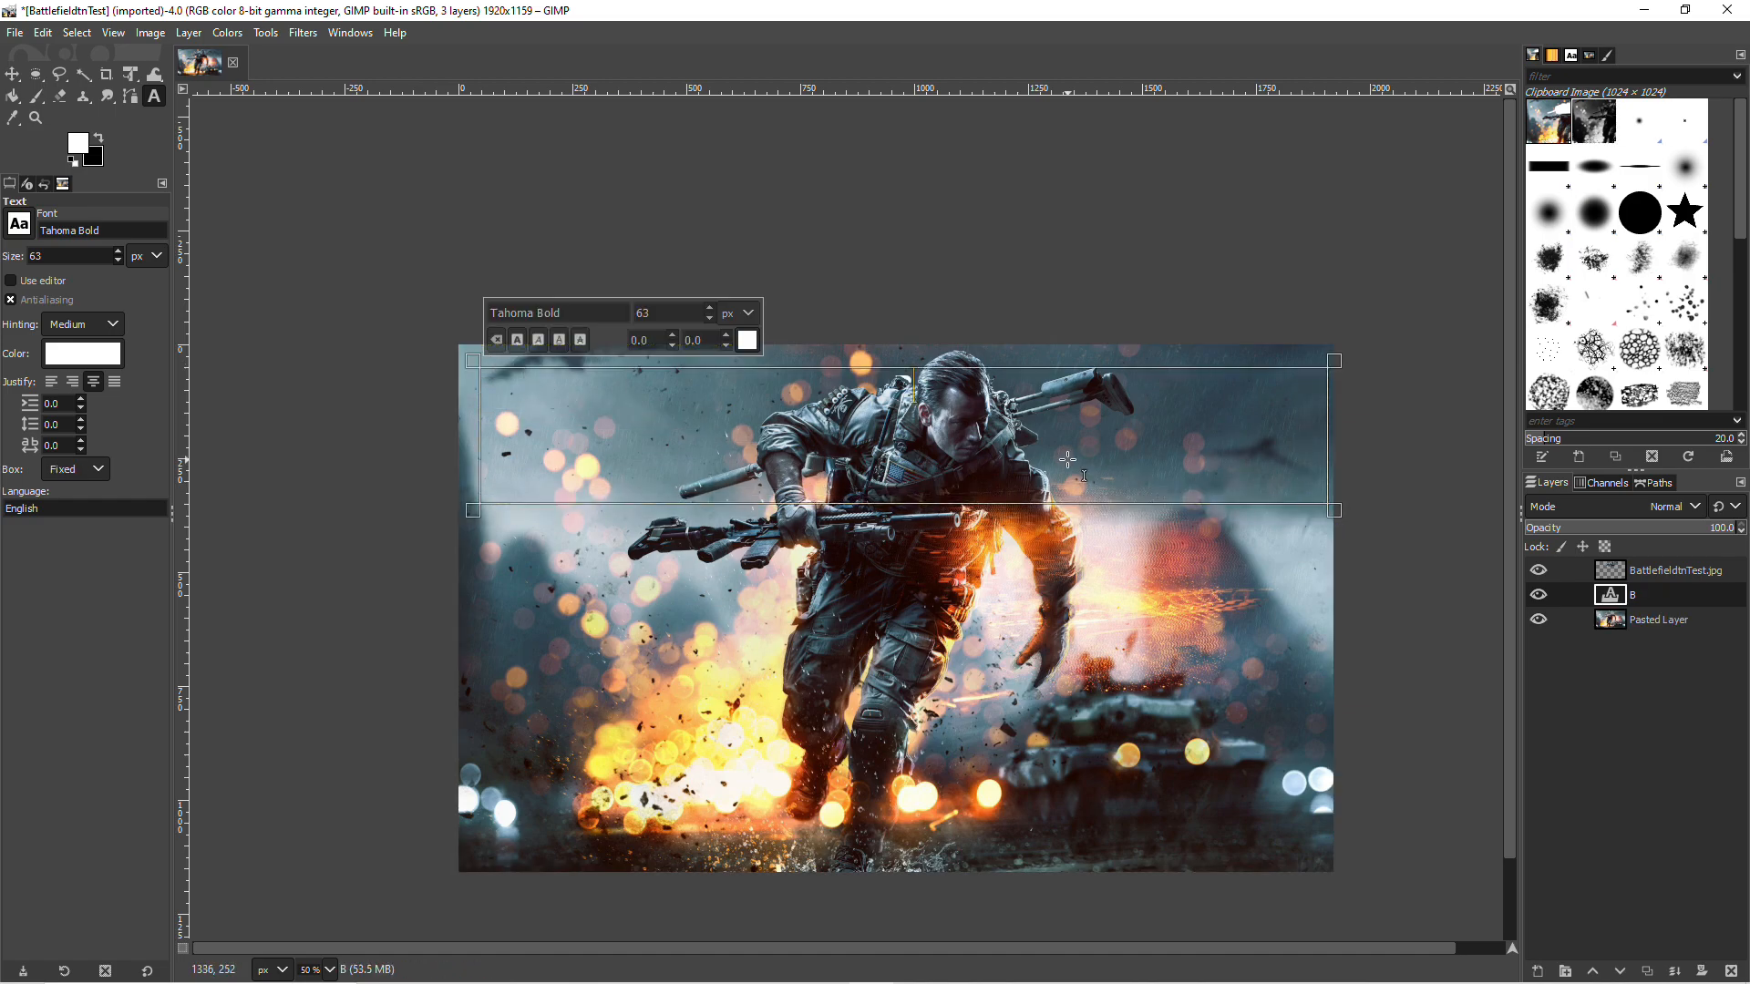
type("ATTLEFIELD")
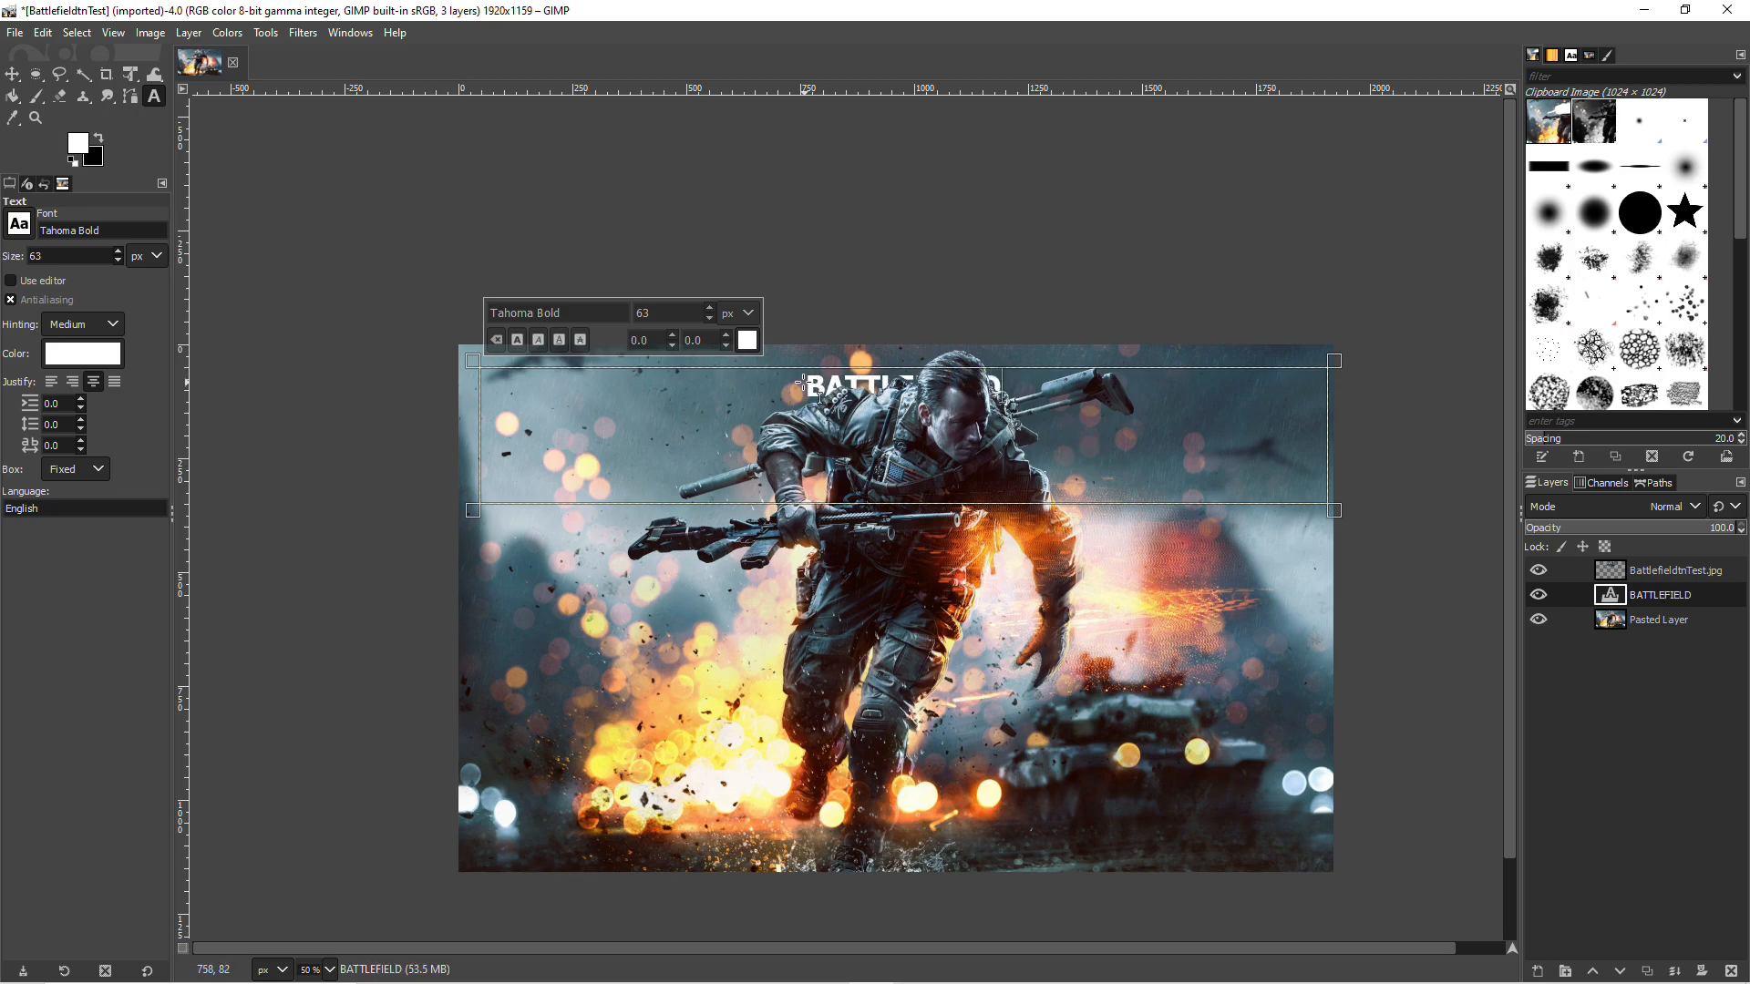
Step: Enlarge the BATTLEFIELD text to 226 px and move it up closer to the image's upper edge
left_click_drag(802, 383, 1011, 386)
left_click_drag(712, 313, 713, 312)
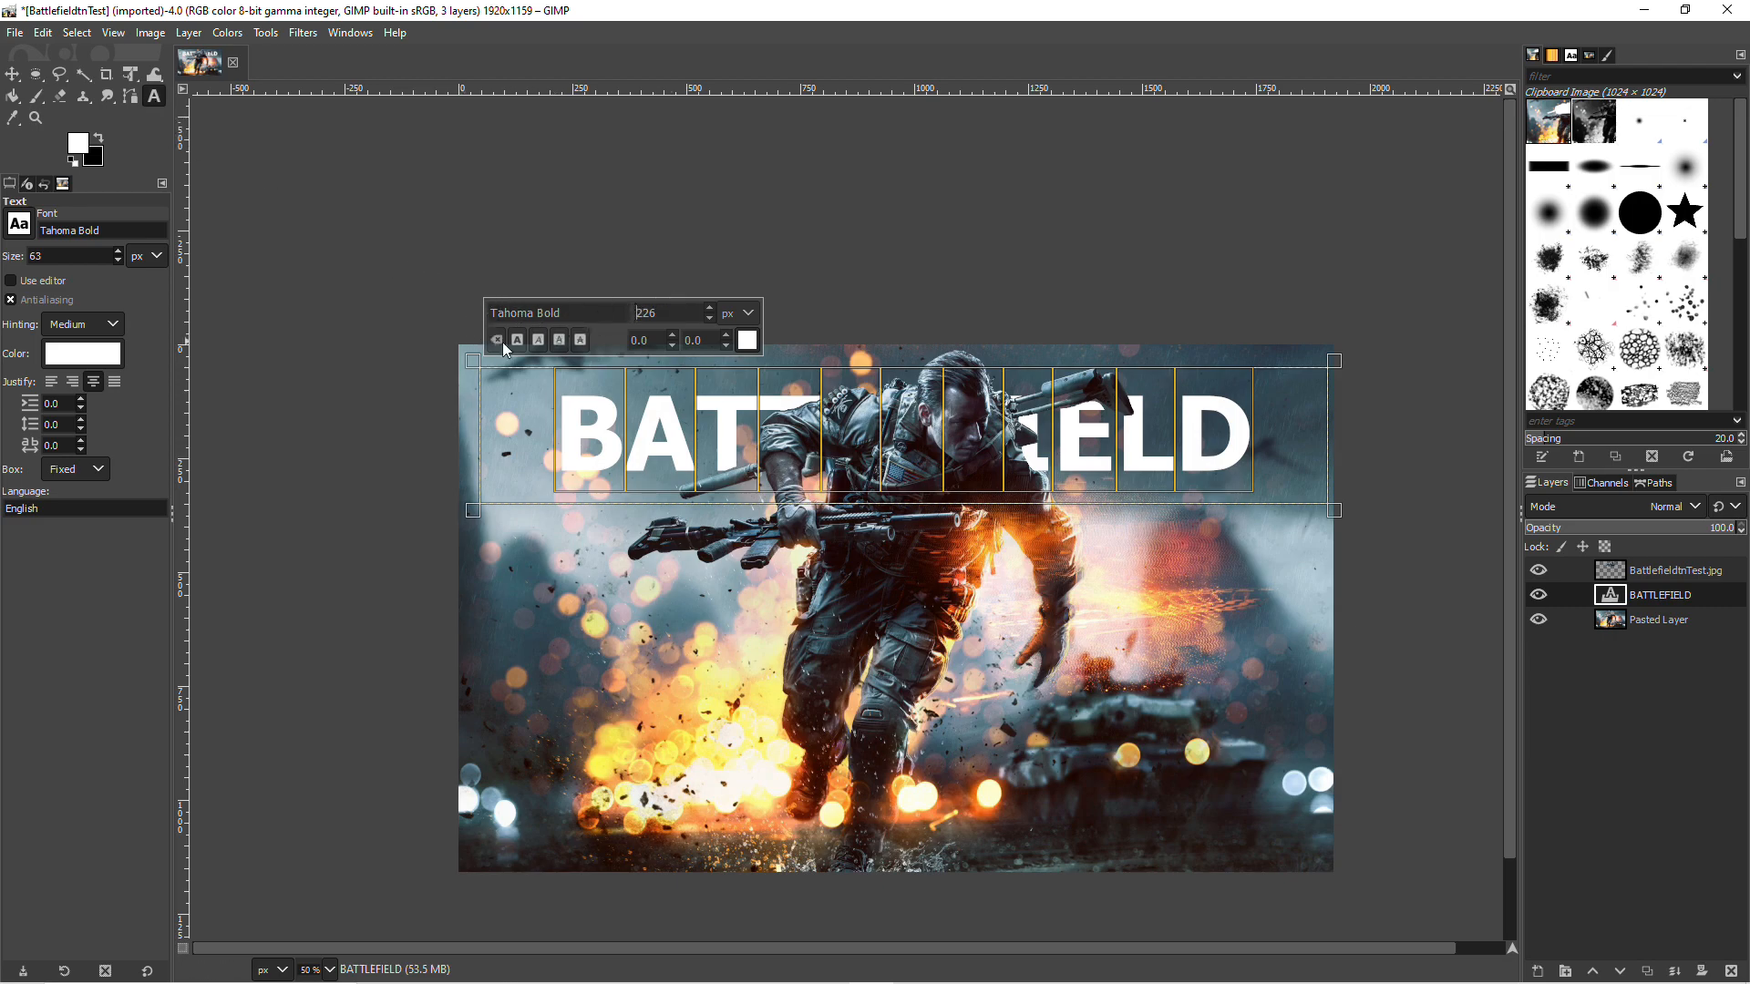
key("m")
left_click_drag(566, 429, 581, 402)
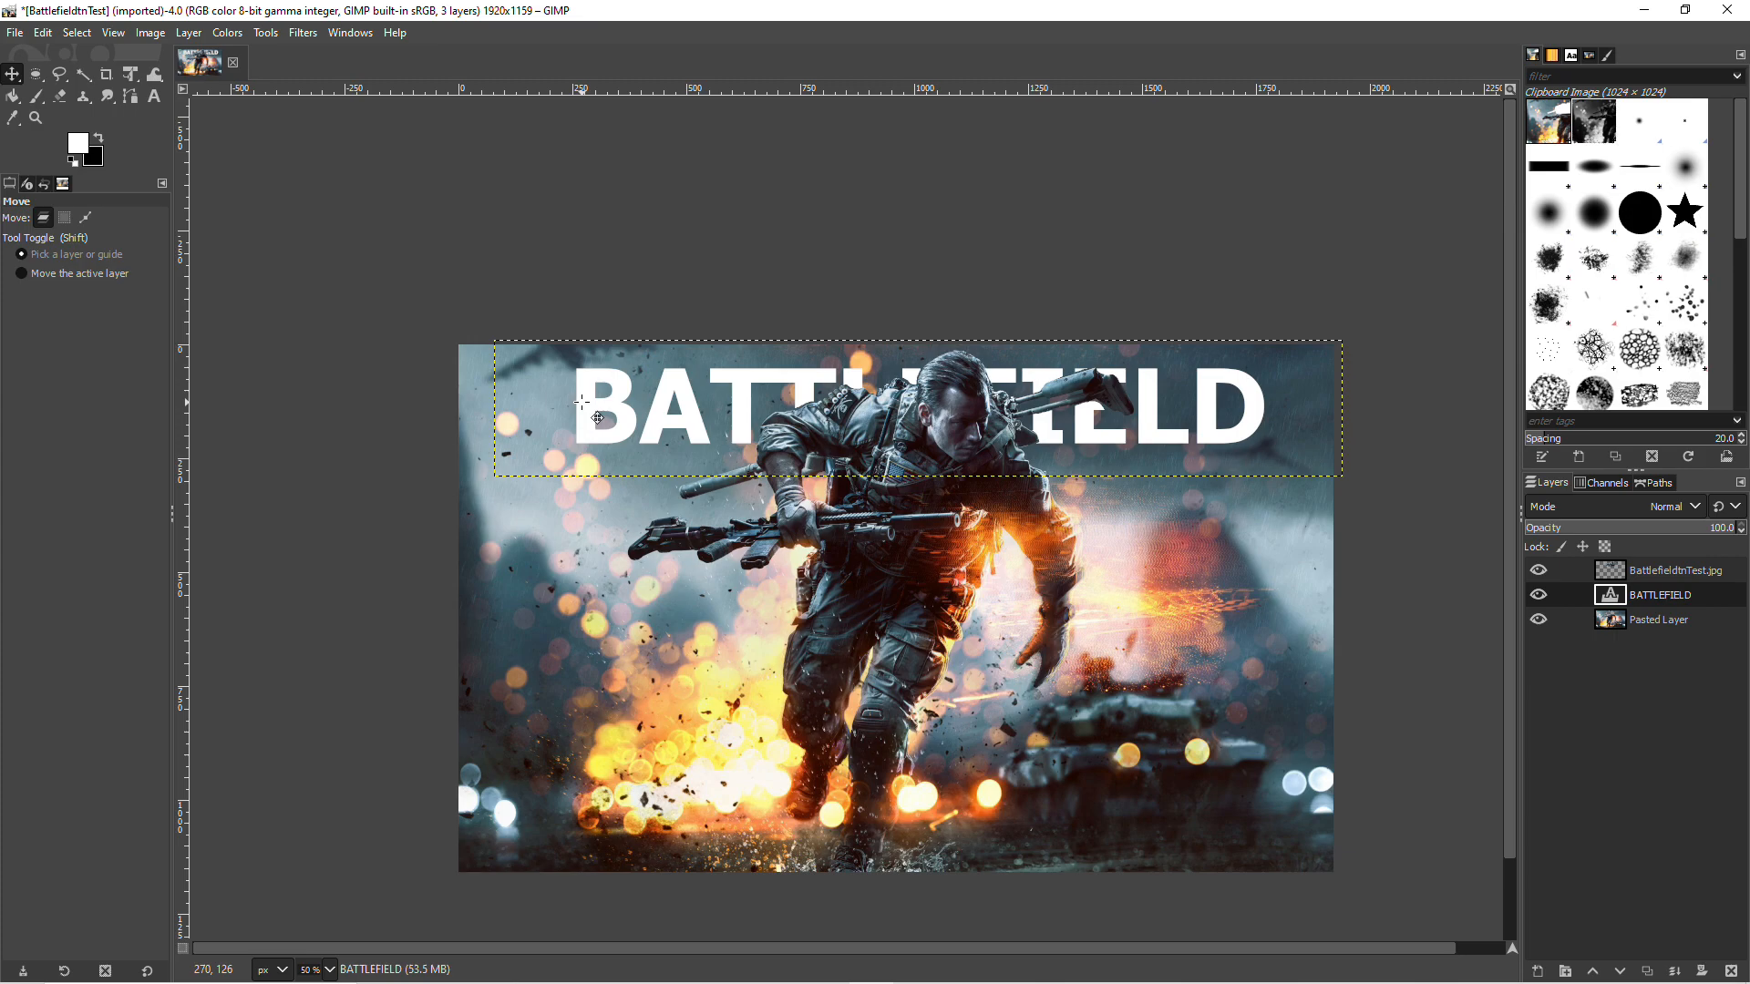
Step: Copy the BATTLEFIELD text layer and paste it as a new layer directly above the original
right_click(583, 411)
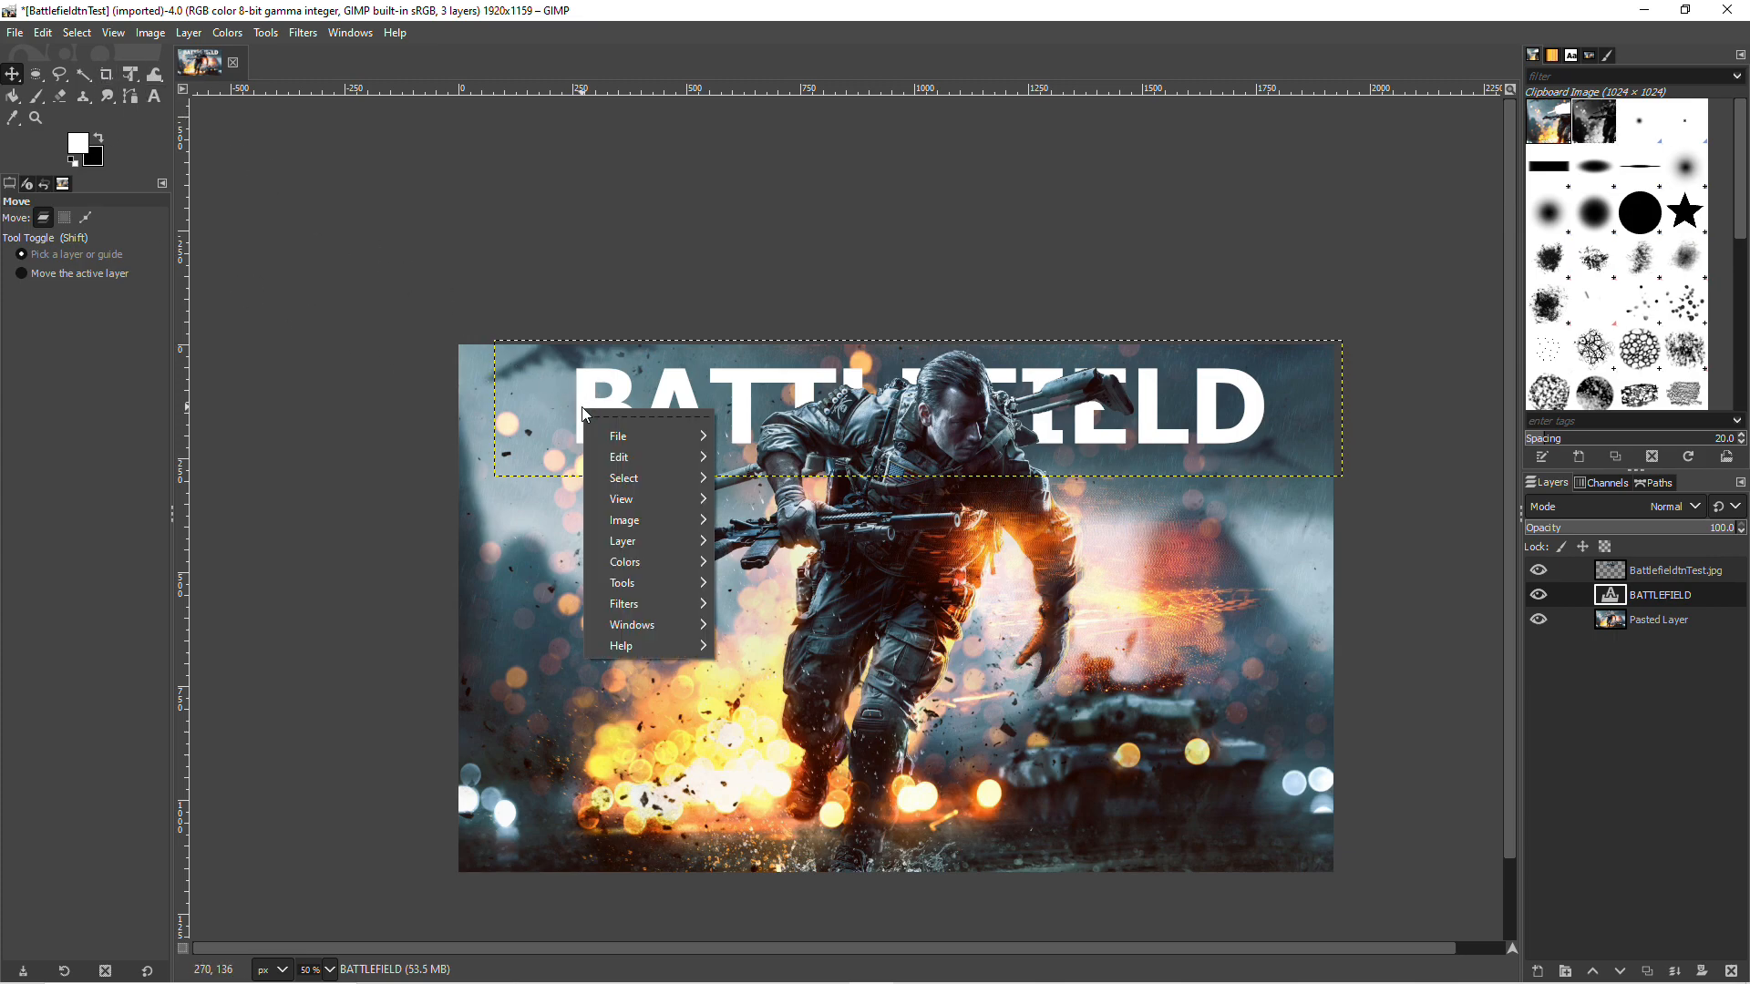
mouse_move(625, 455)
left_click(763, 520)
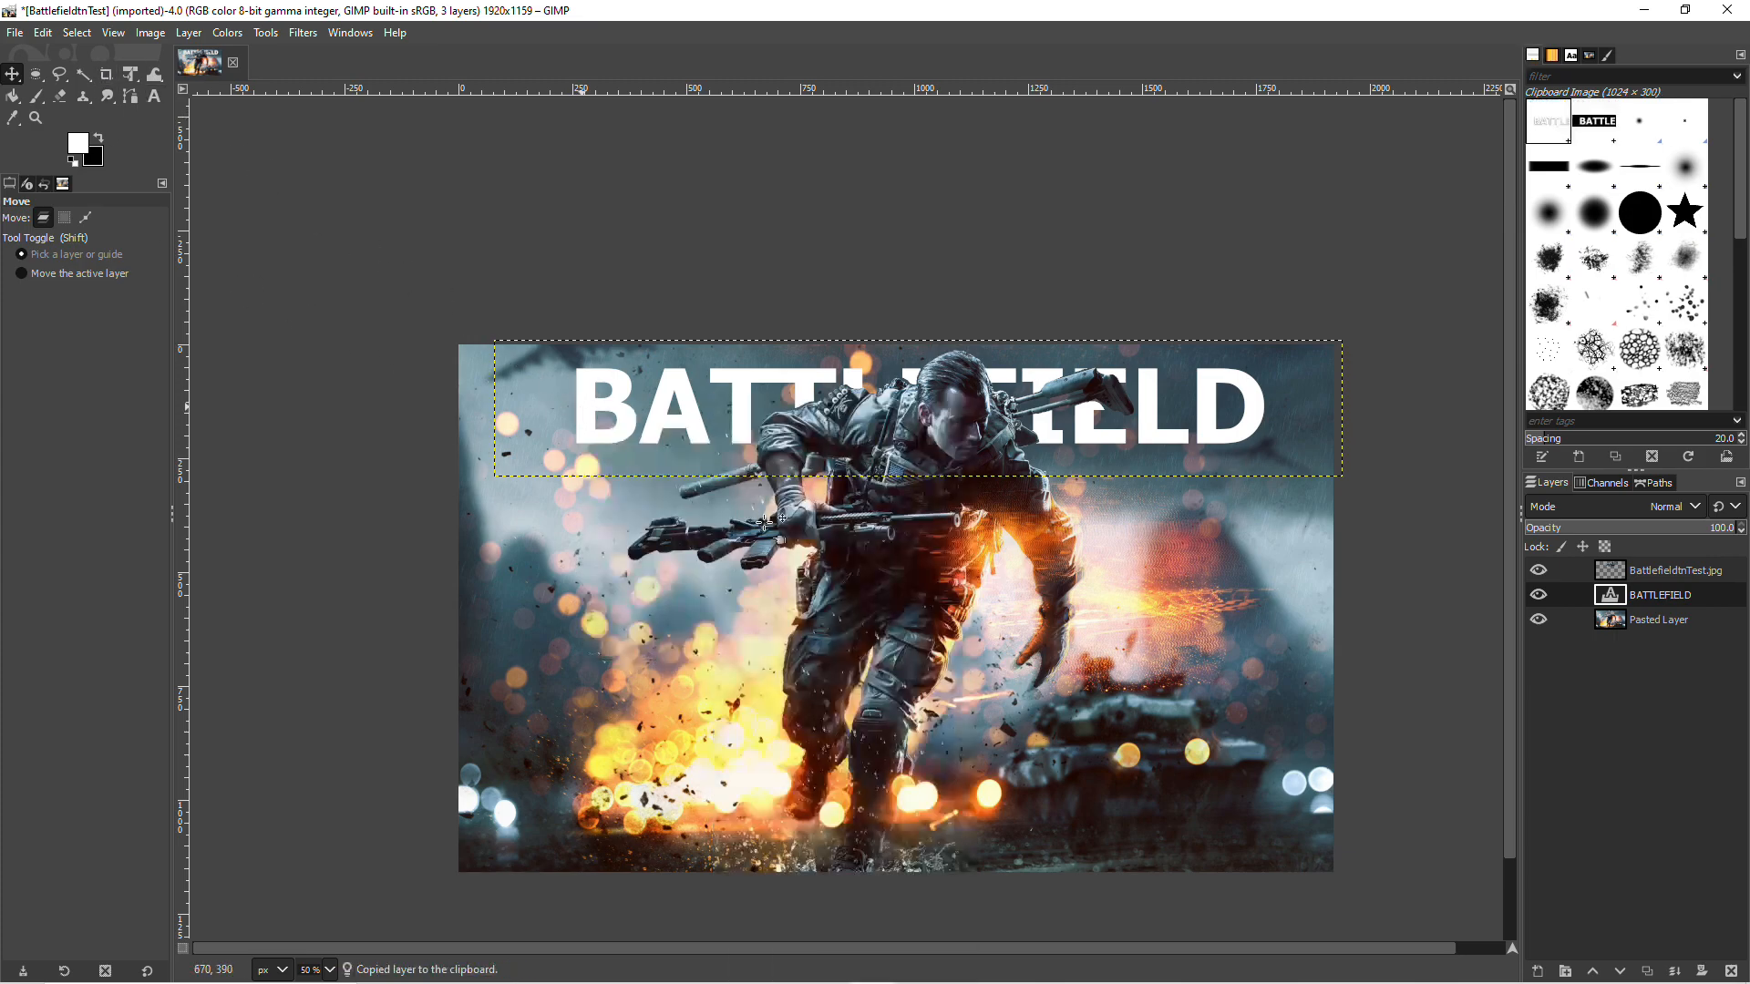
key("ctrl+v")
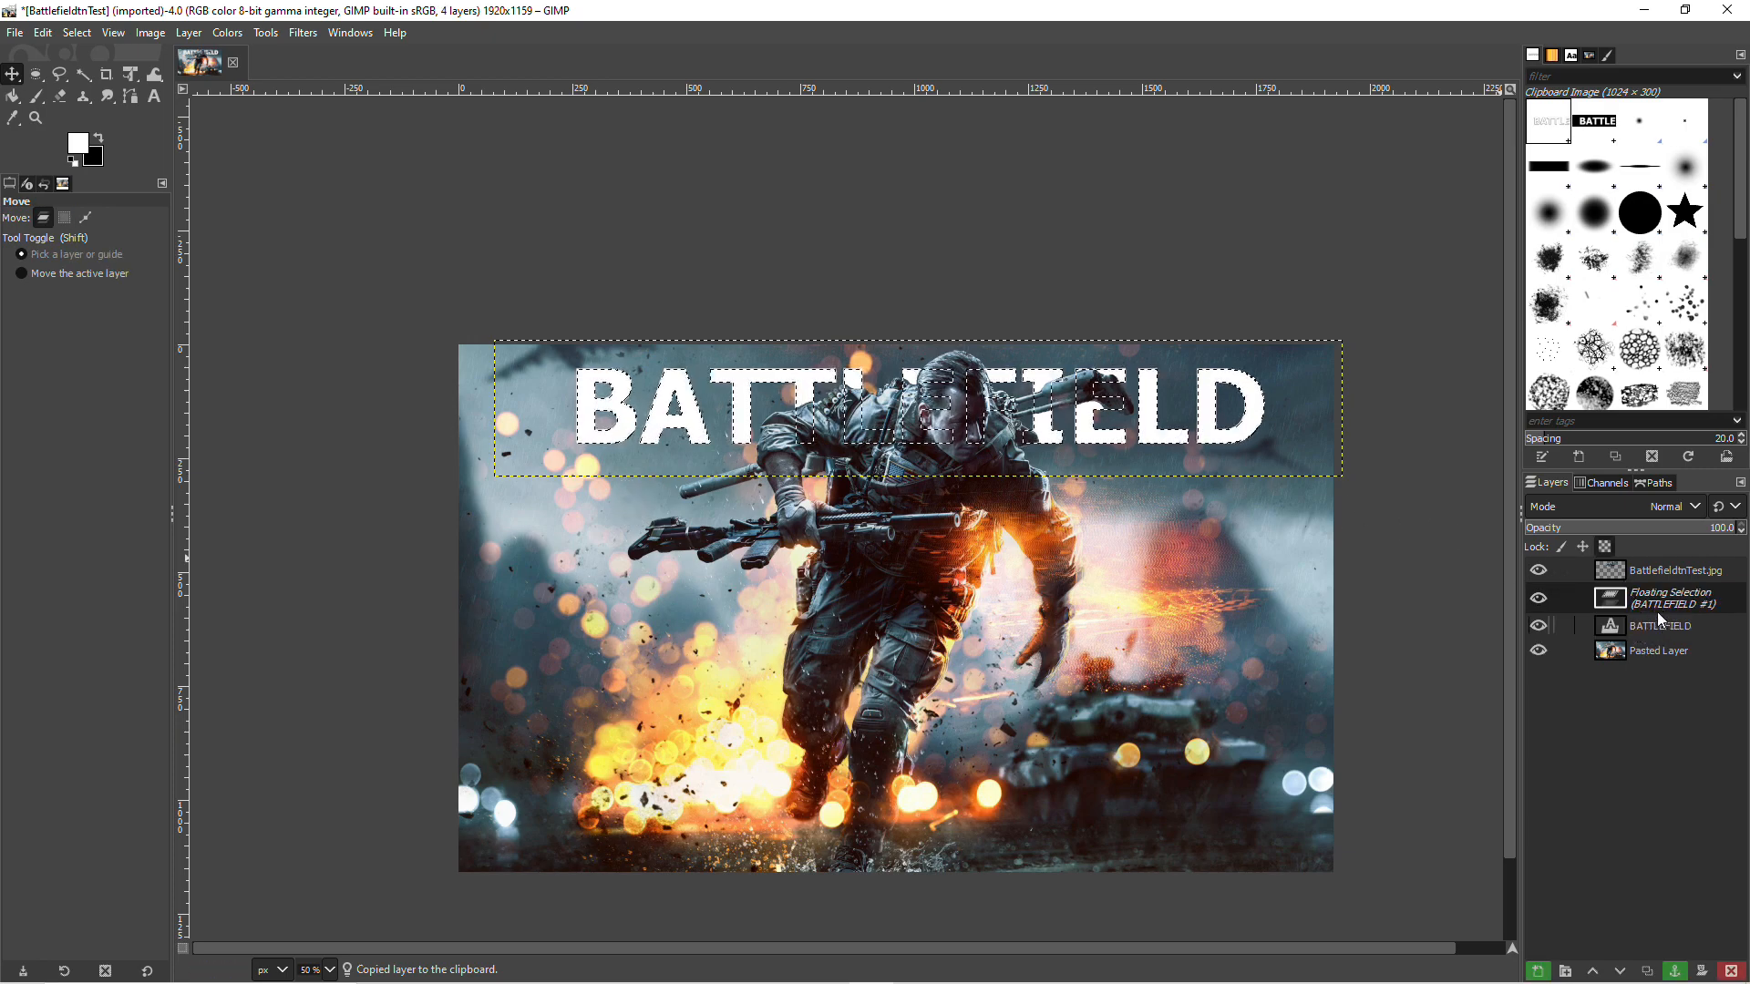
left_click(1539, 972)
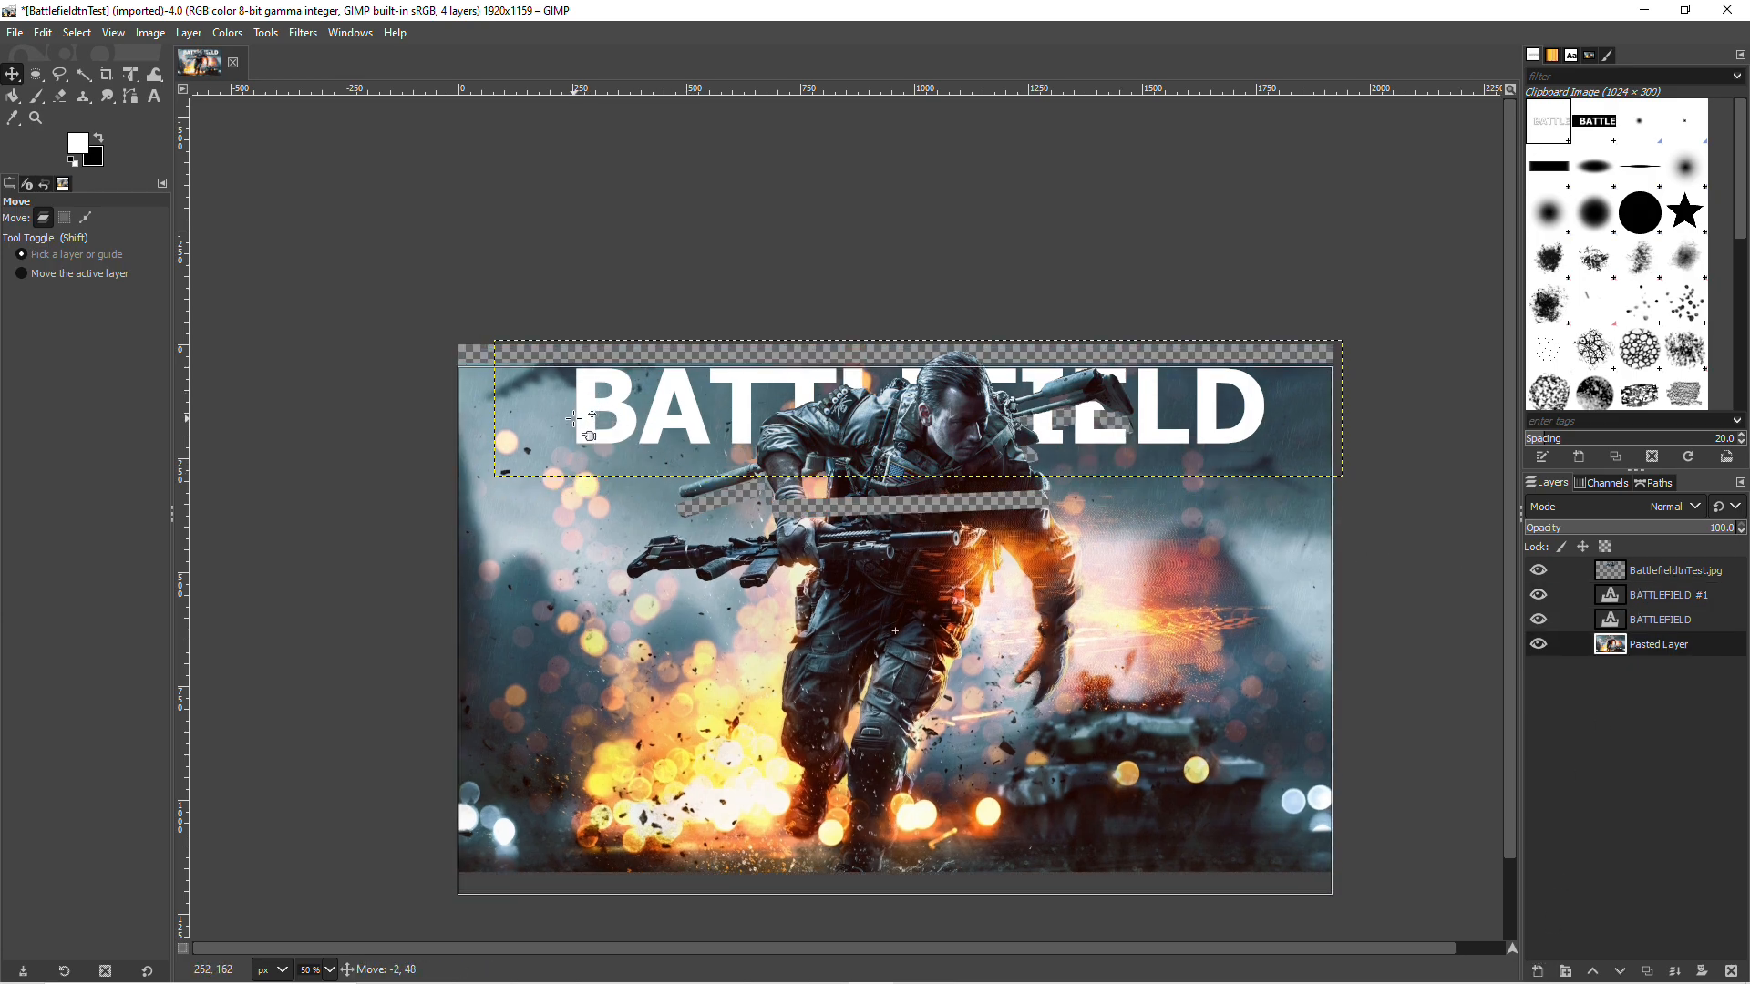
Step: Move the duplicate BATTLEFIELD text below the original and change the original text's color to black
left_click_drag(585, 396, 585, 491)
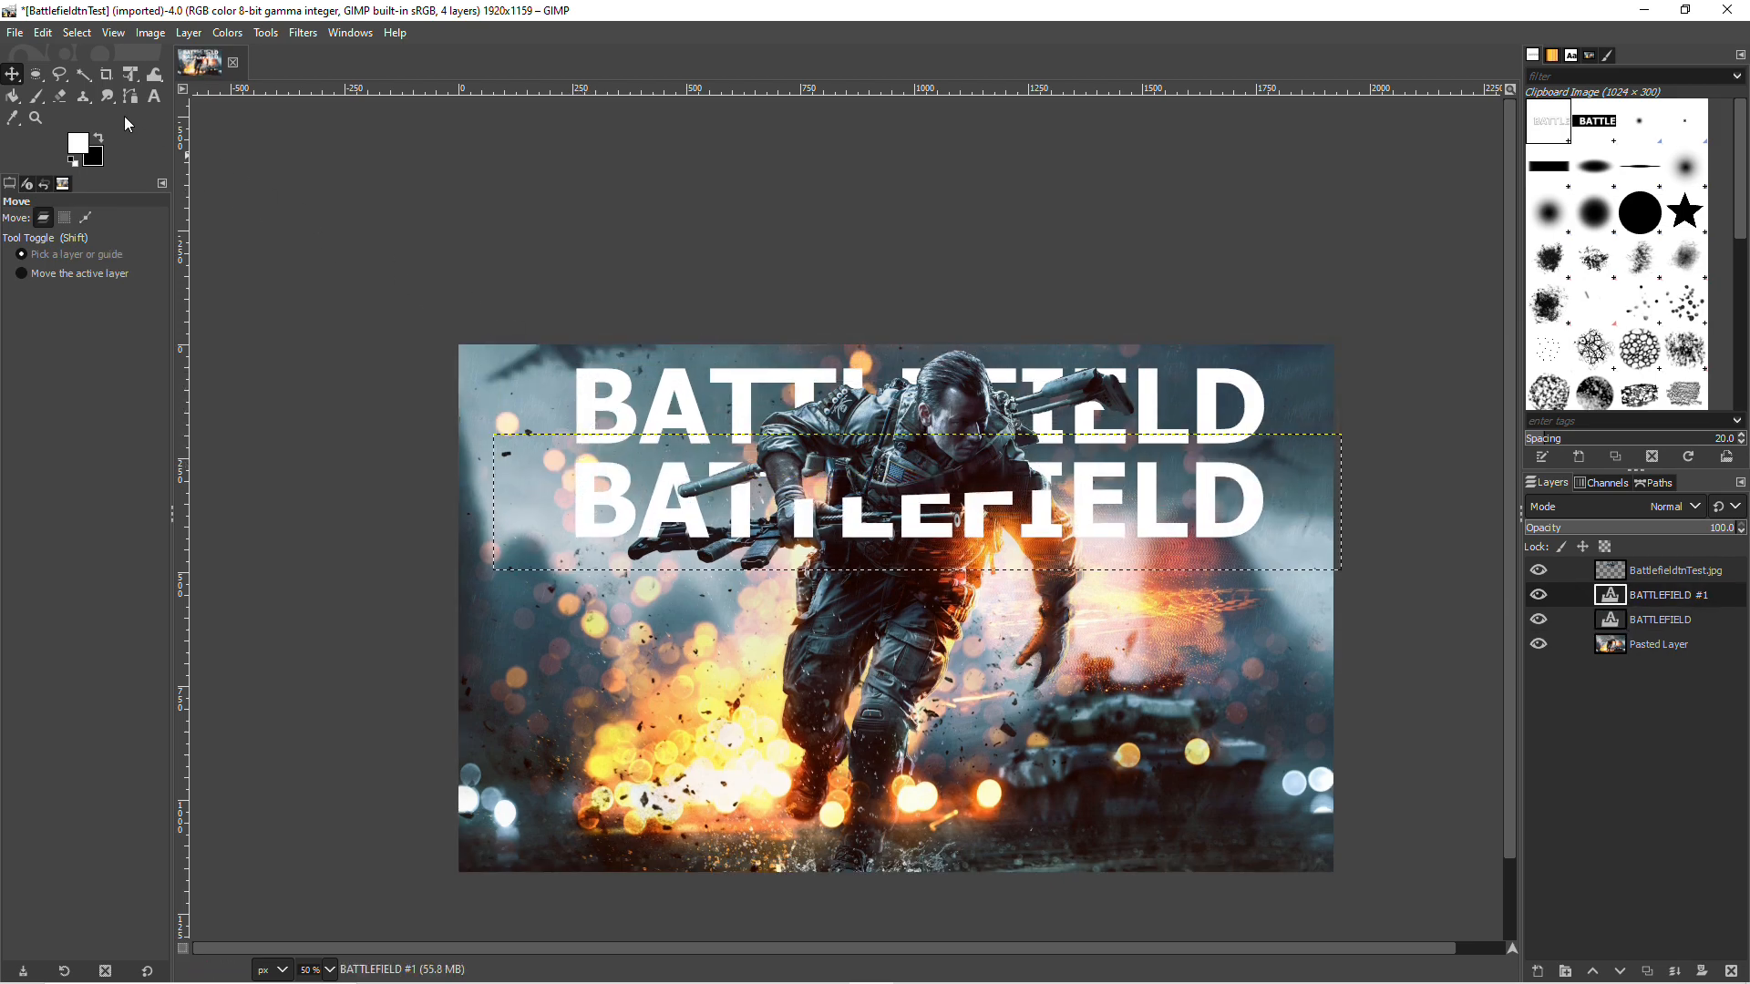
left_click(155, 97)
left_click(638, 415)
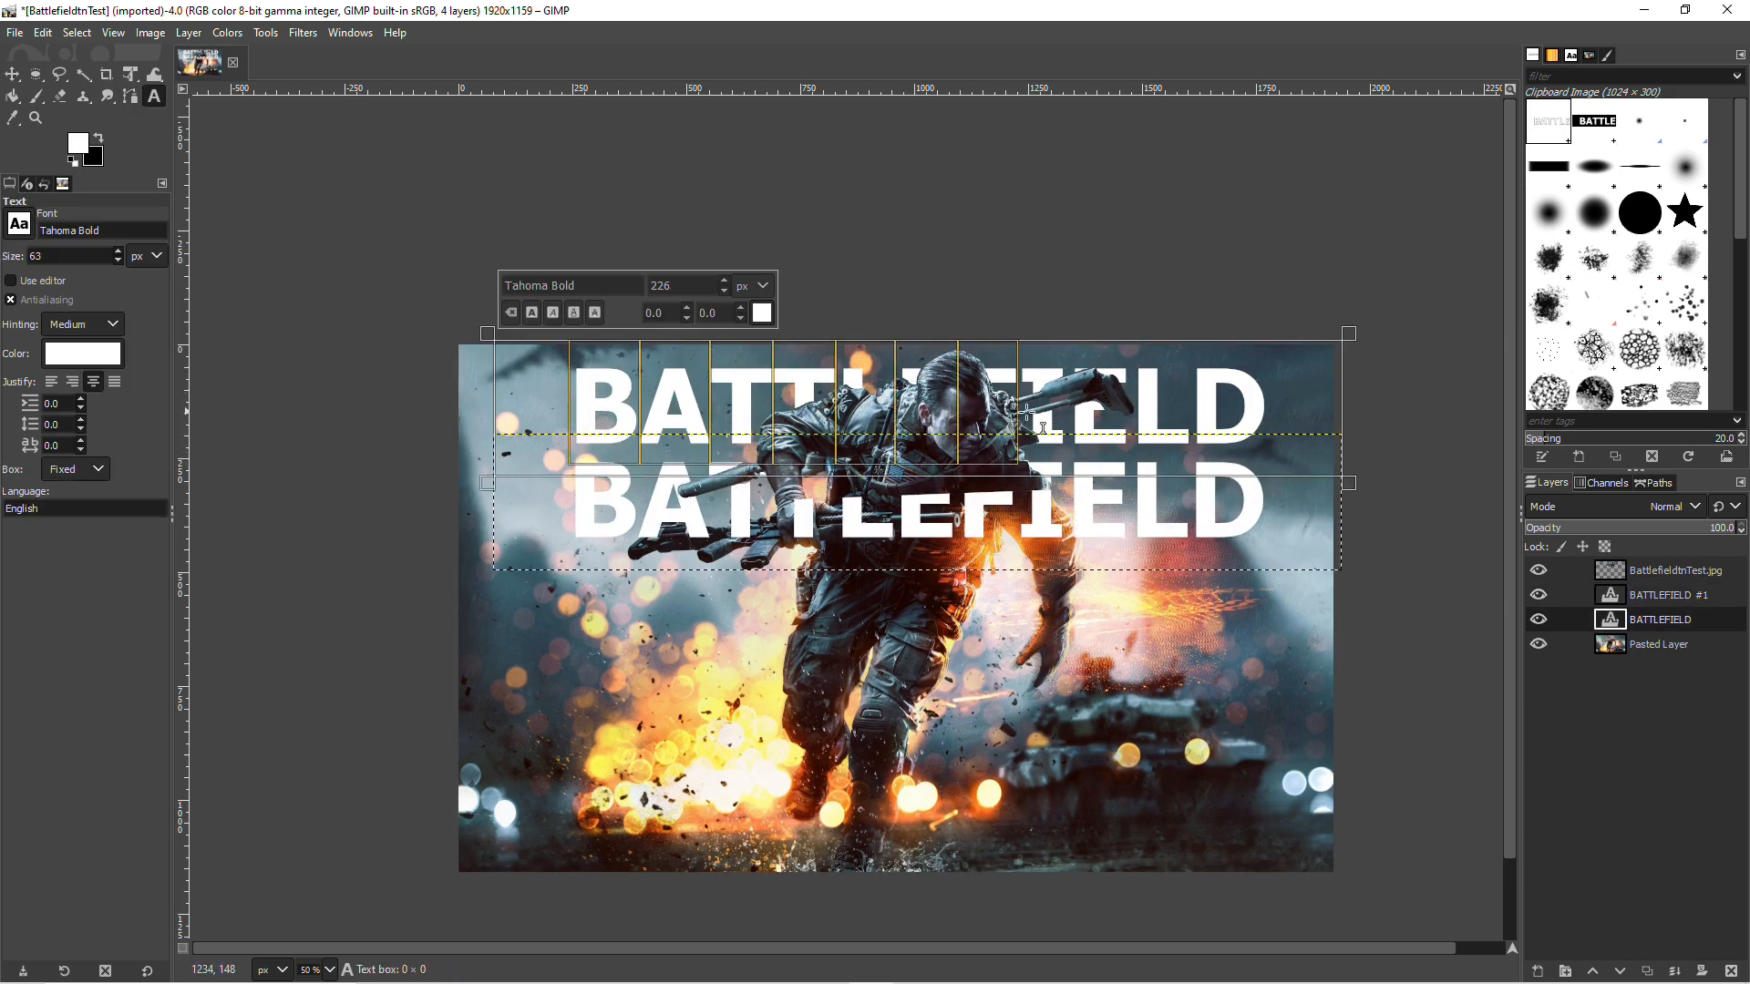
left_click(761, 312)
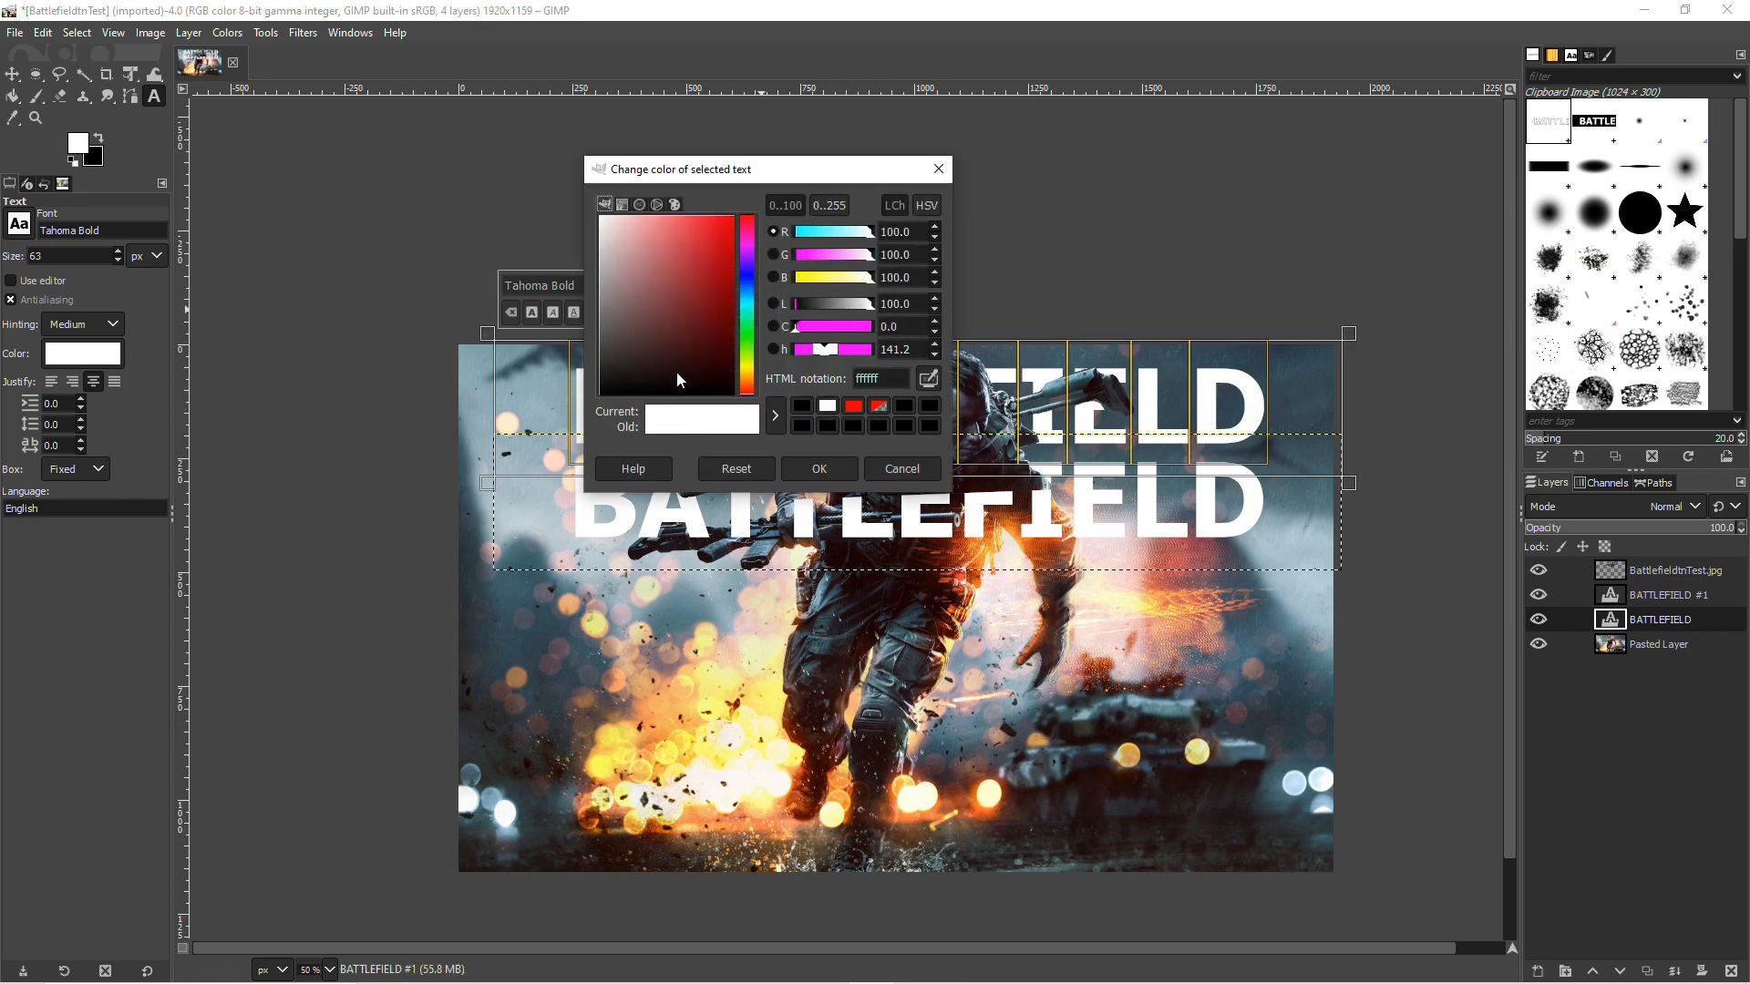
left_click(819, 470)
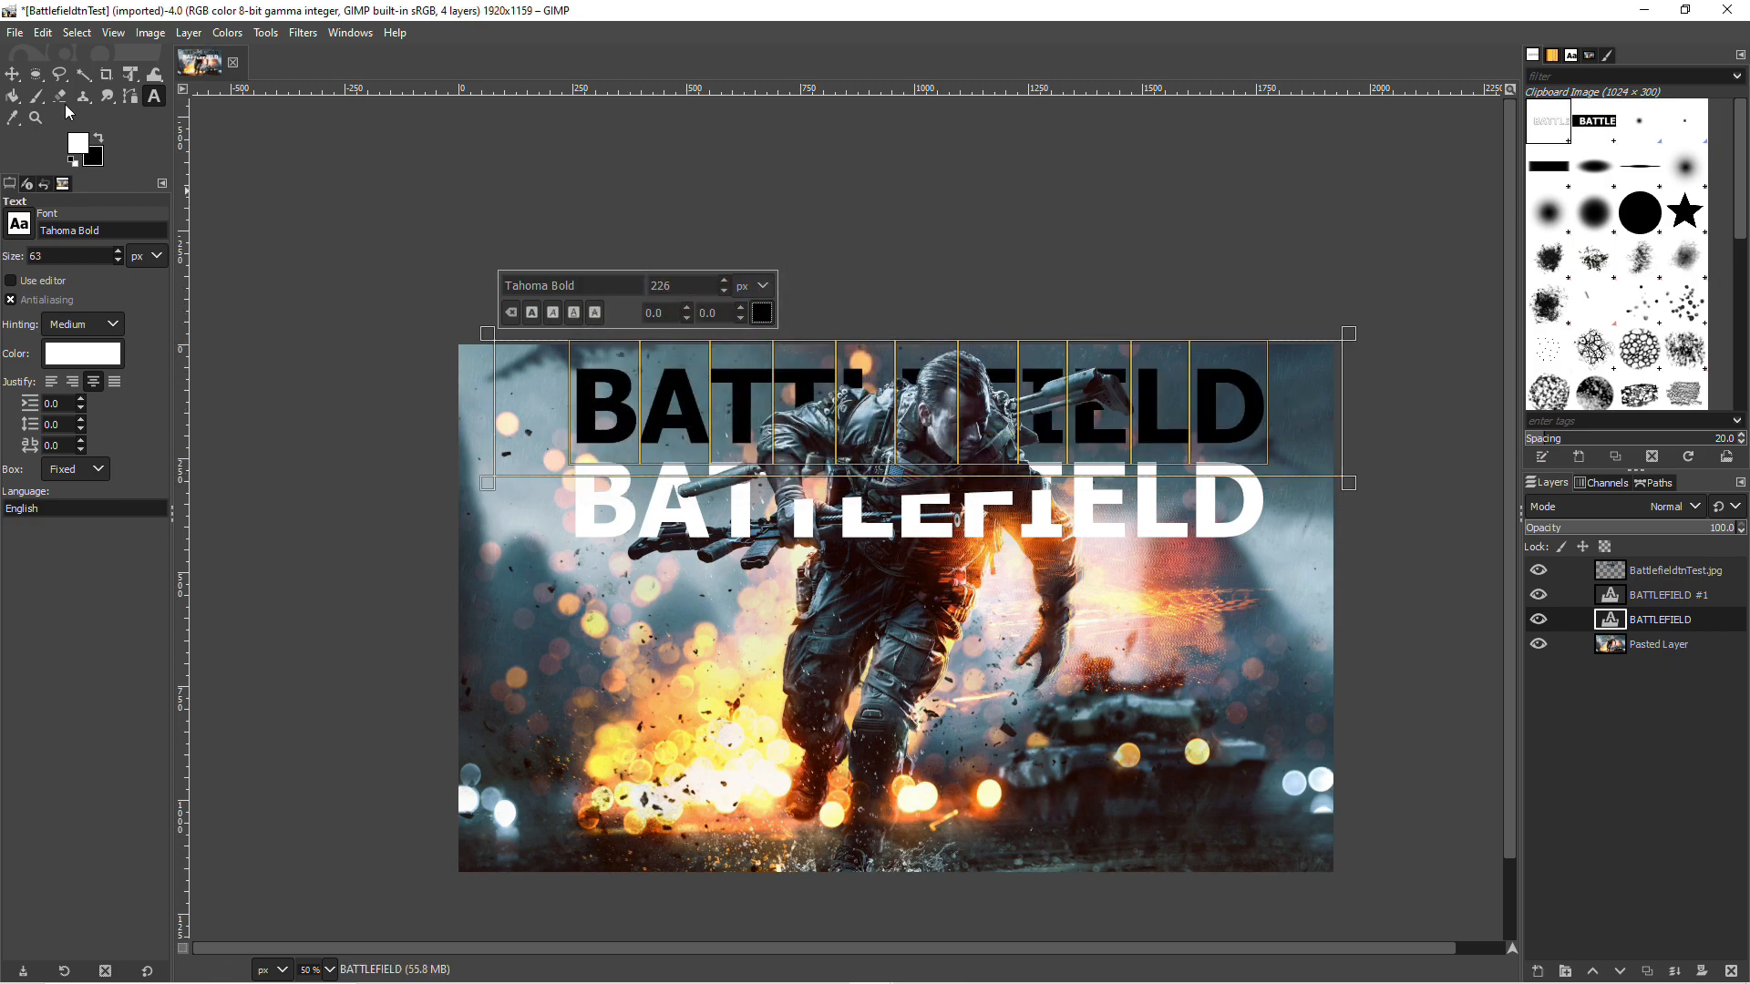
Step: Move the white BATTLEFIELD copy over the black text, offset slightly to the right so the black forms a shadow
left_click(15, 77)
left_click_drag(588, 500, 591, 406)
left_click_drag(593, 406, 596, 407)
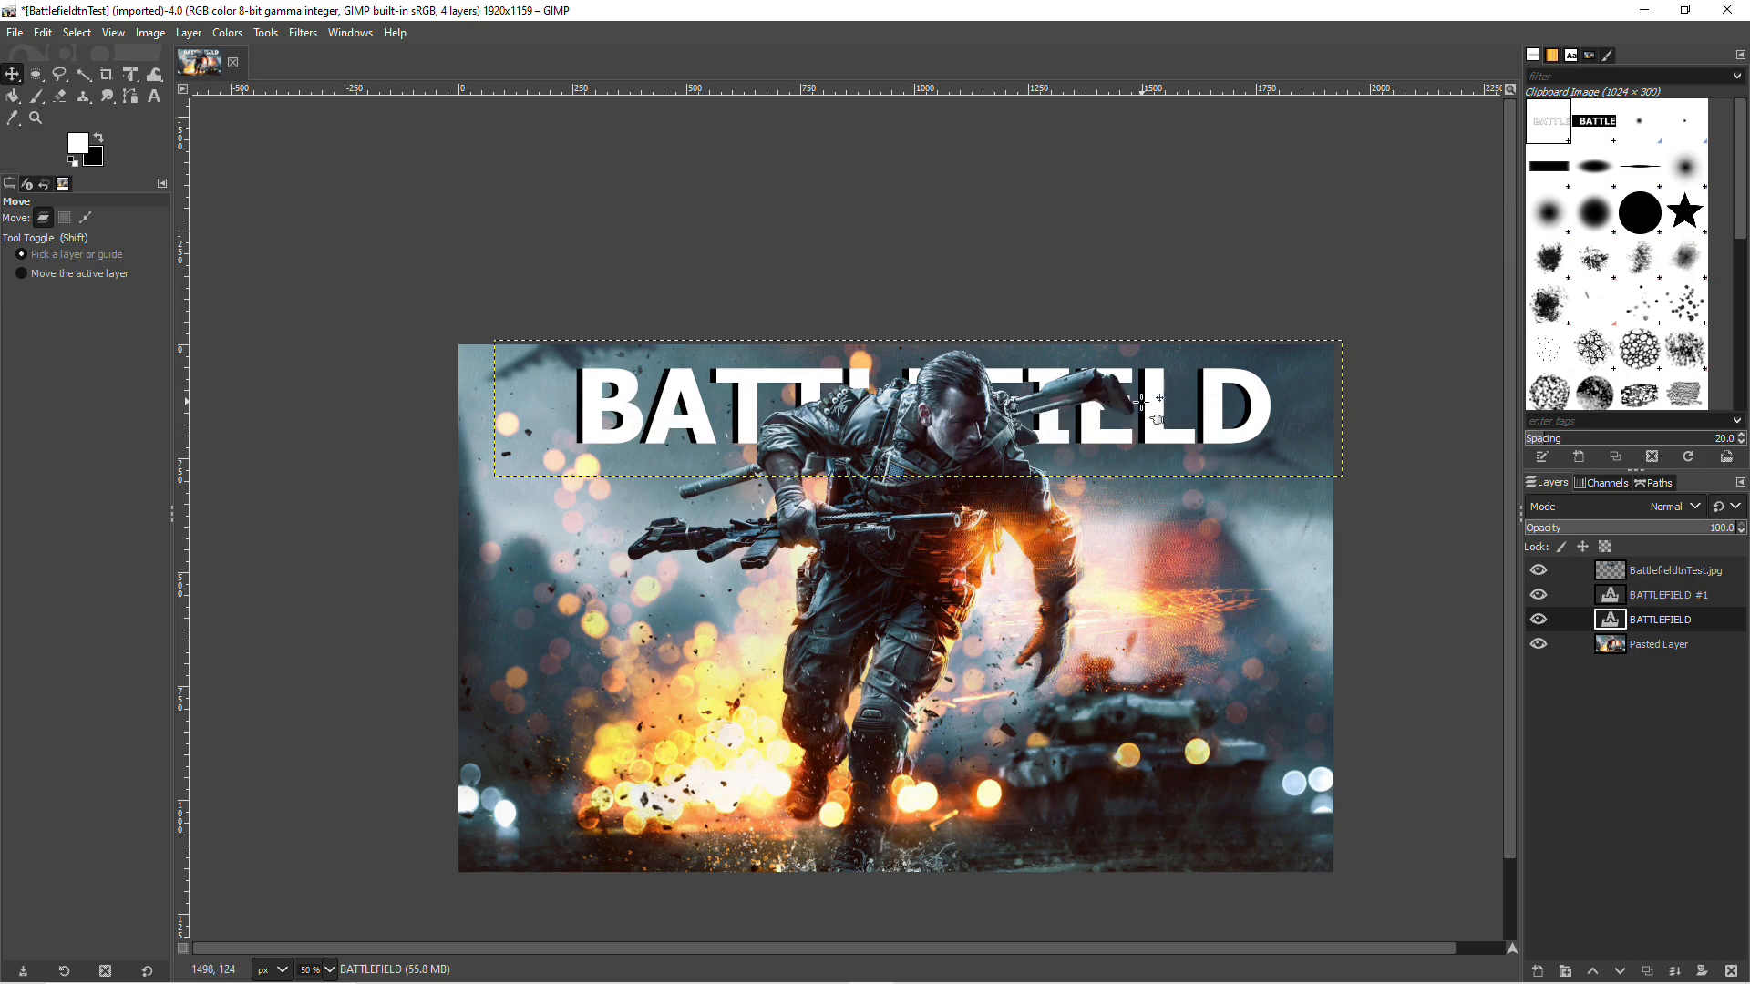
Step: On the BattlefieldtnTest.jpg layer, free-select the leftover background between the gun's bars behind the soldier's shoulder, clear it, and deselect
left_click(1644, 574)
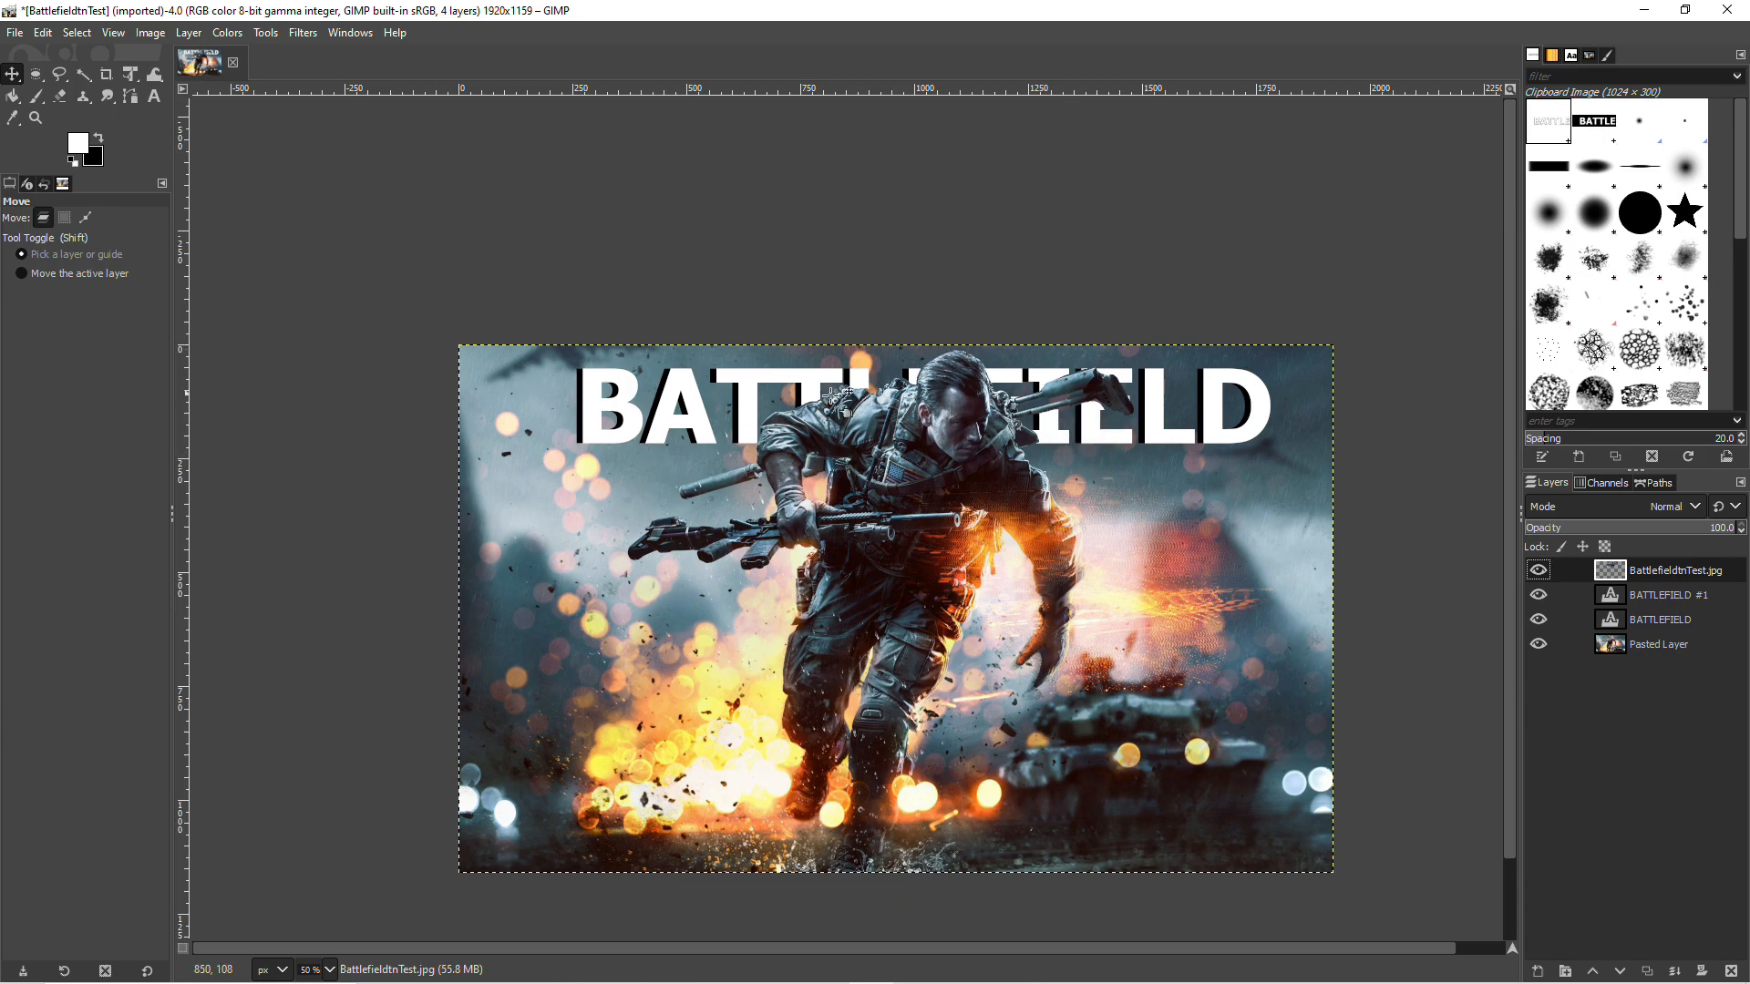
scroll(1049, 400, "up", 2)
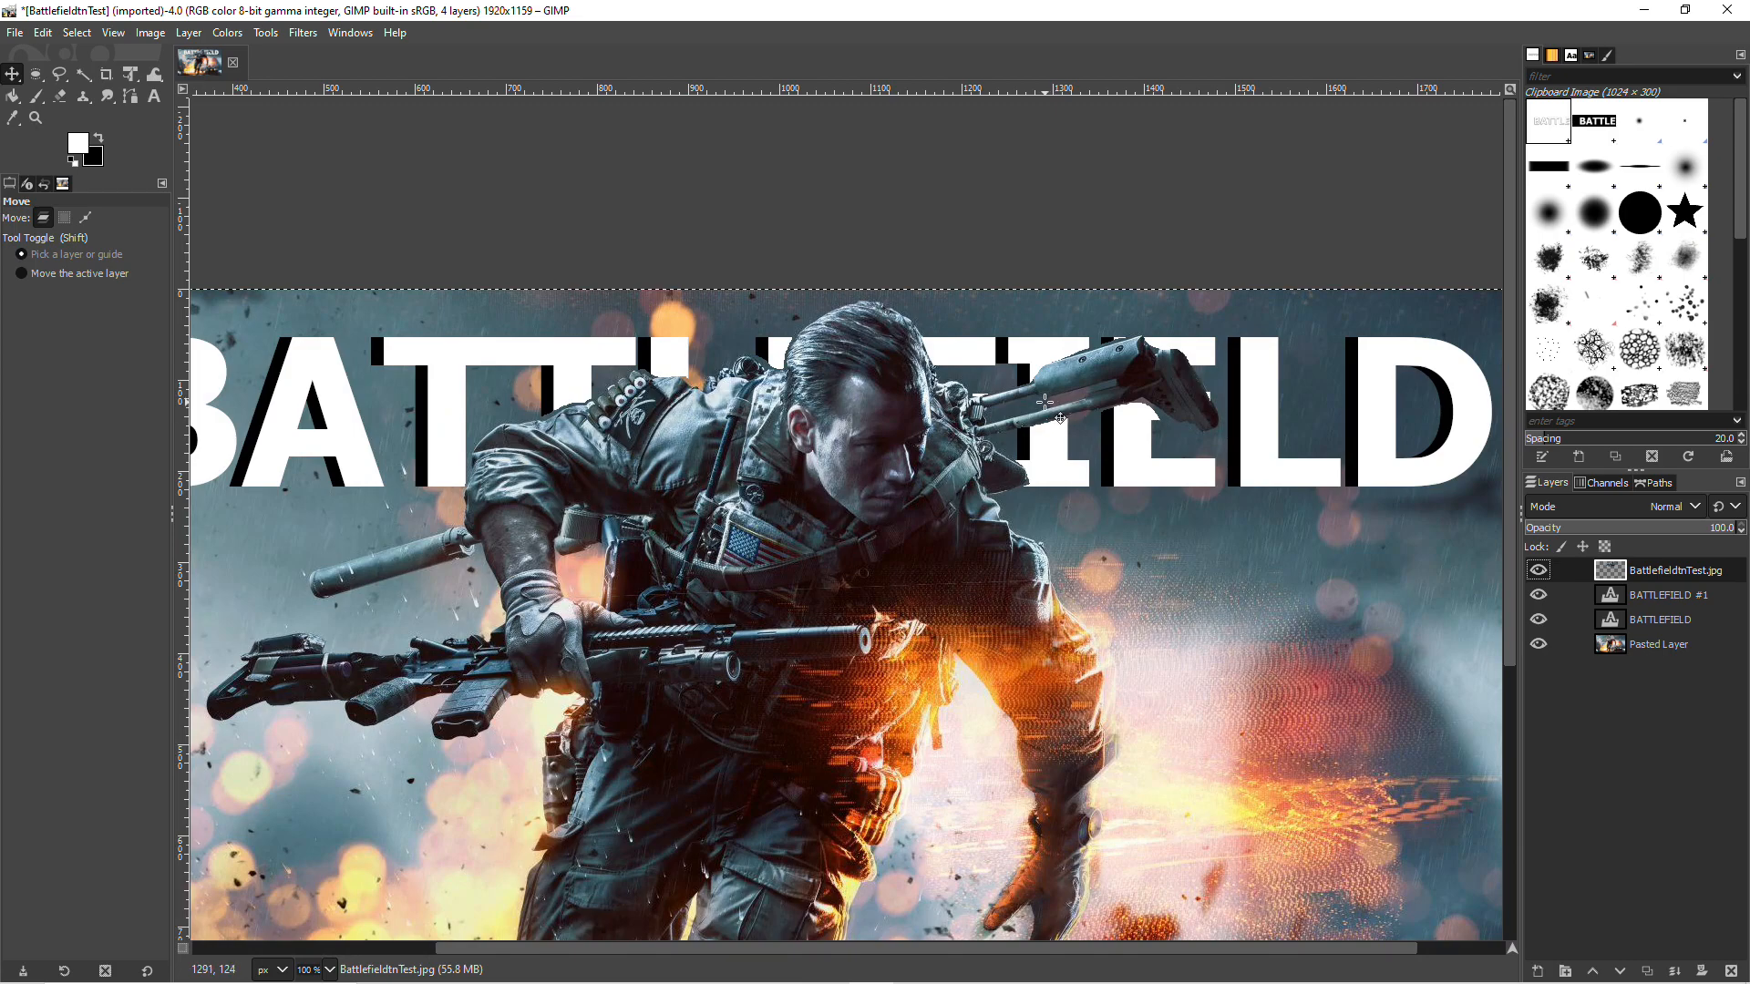
scroll(1007, 428, "down", 1)
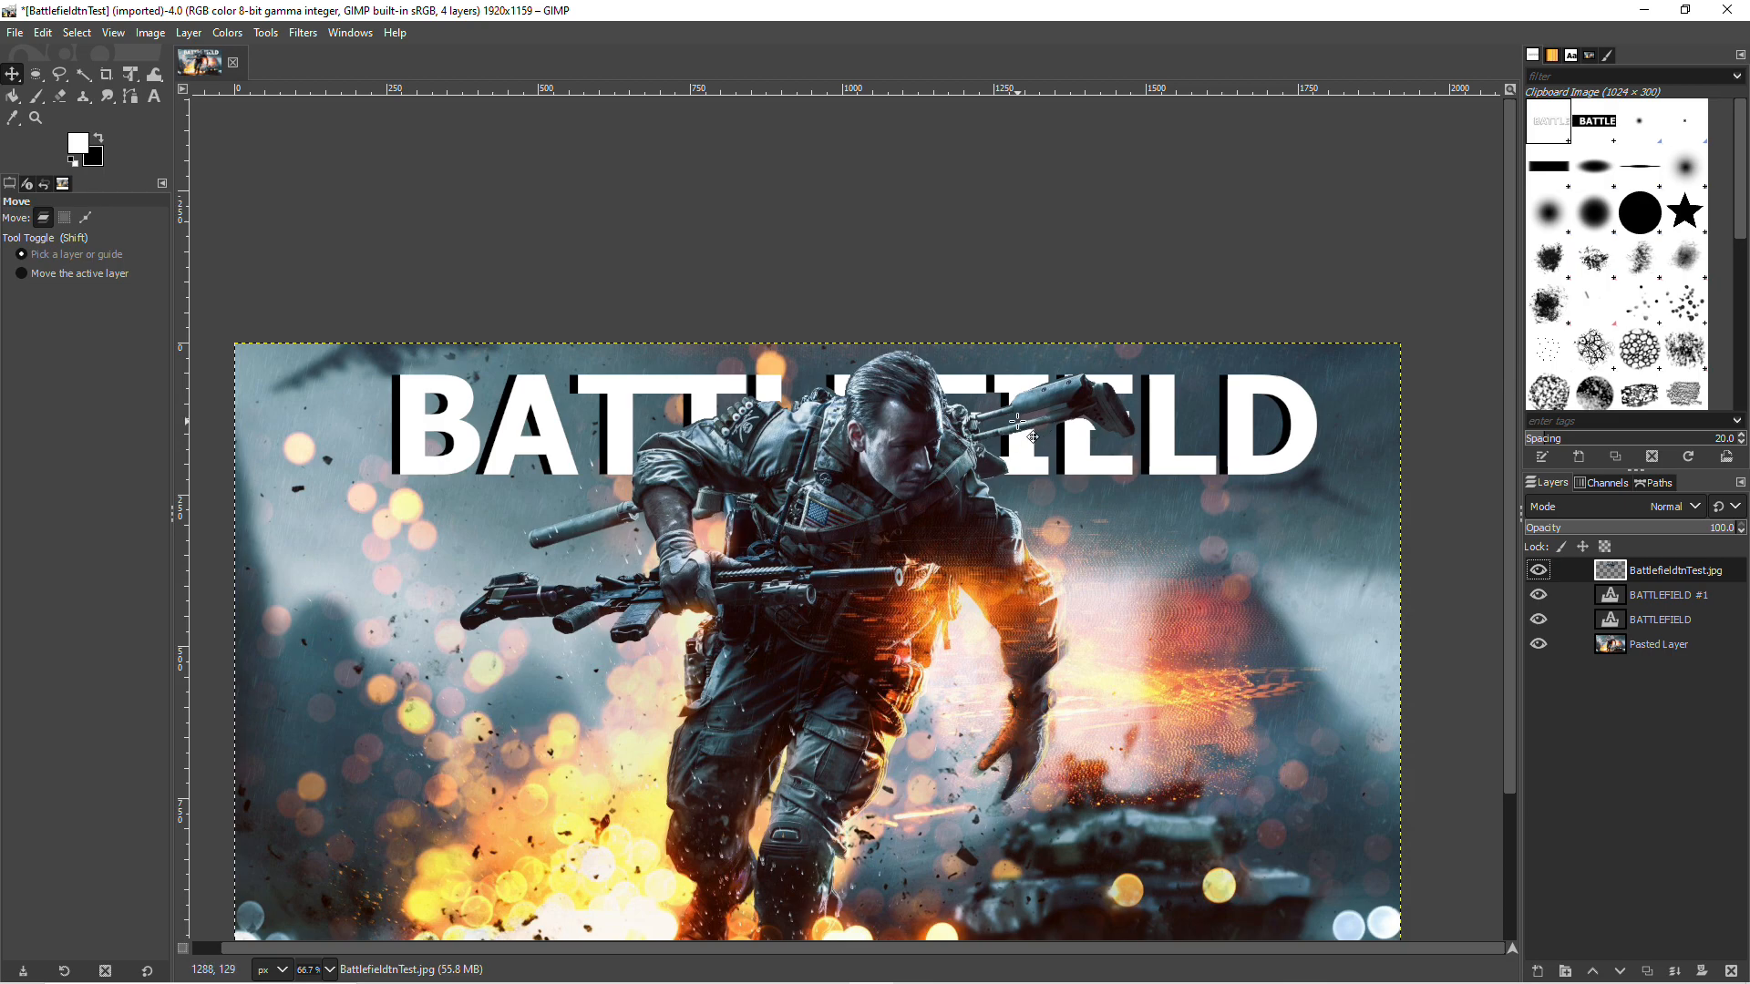
left_click(61, 75)
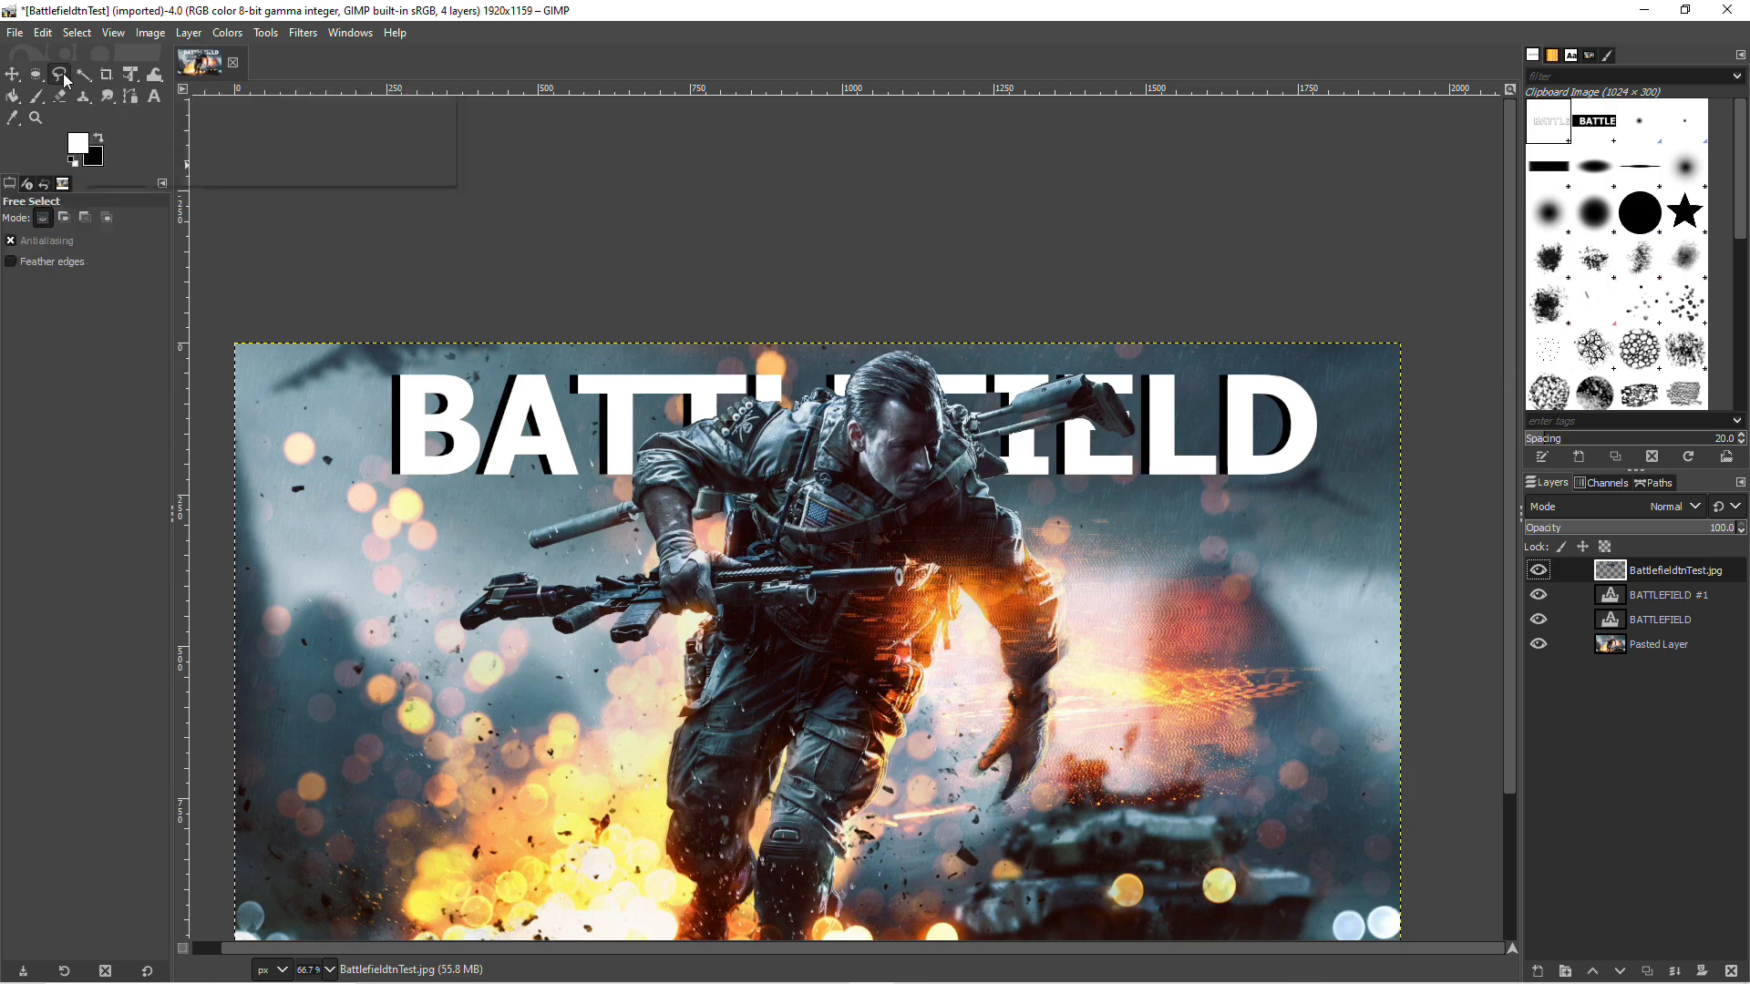
scroll(1022, 424, "up", 2)
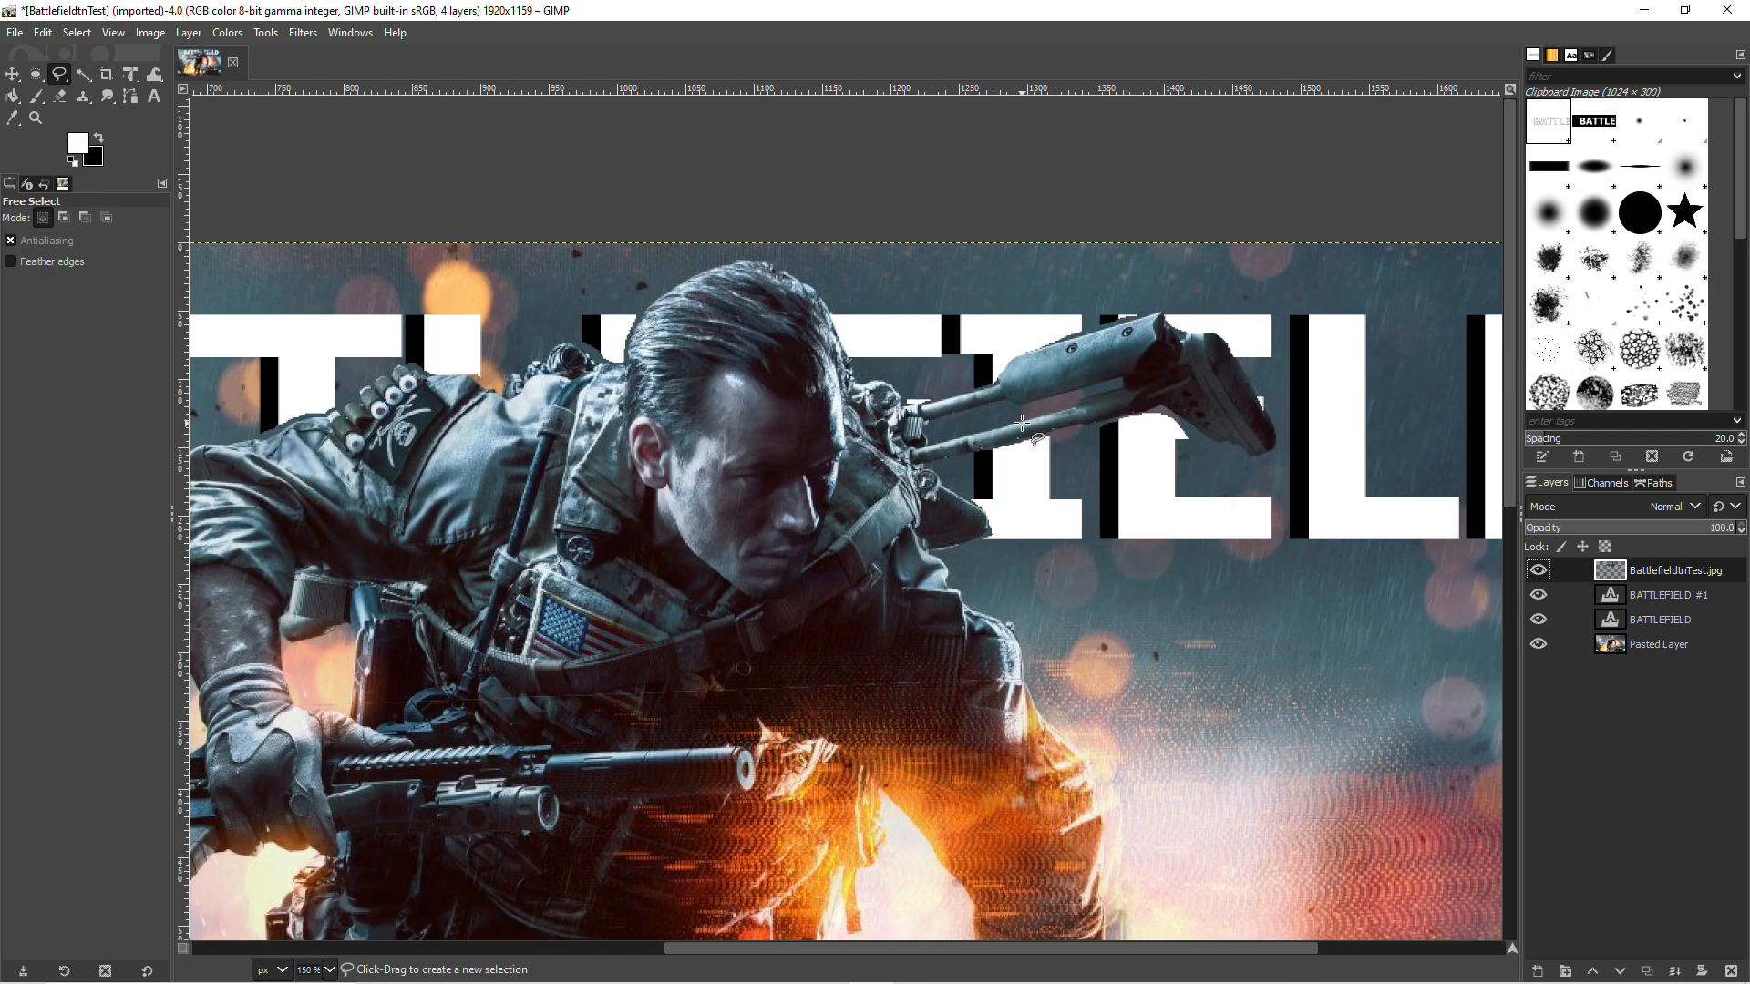
left_click(12, 74)
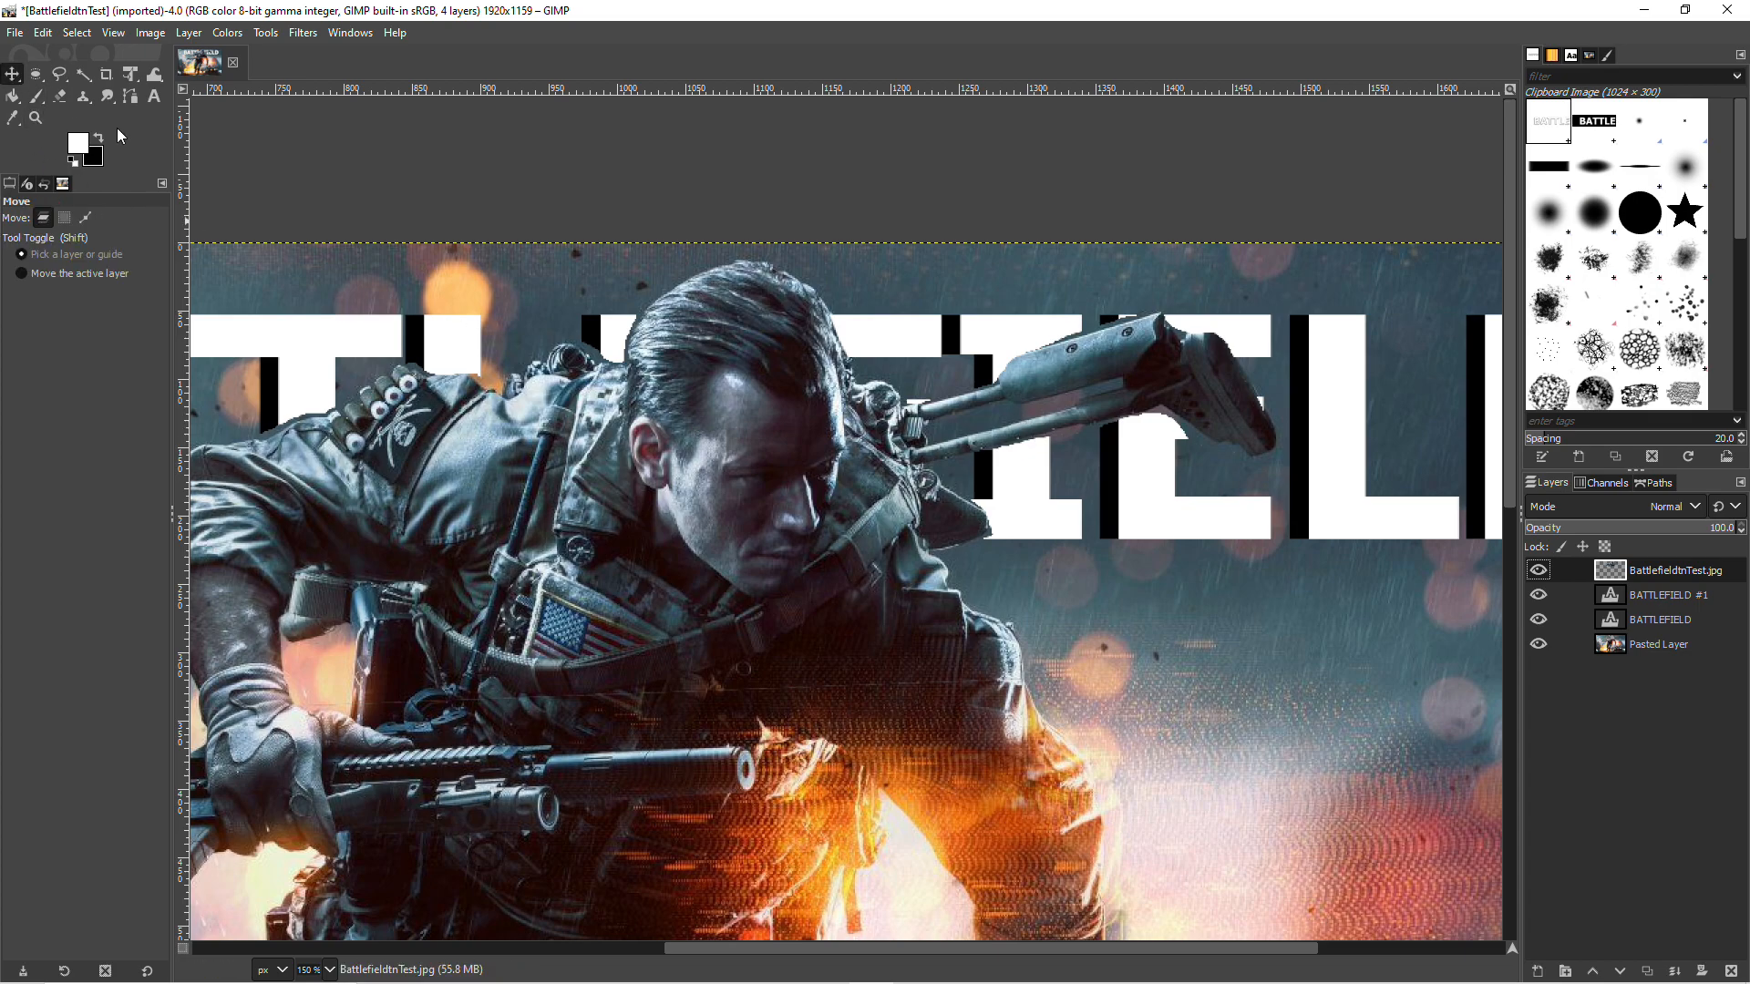
left_click(1660, 596)
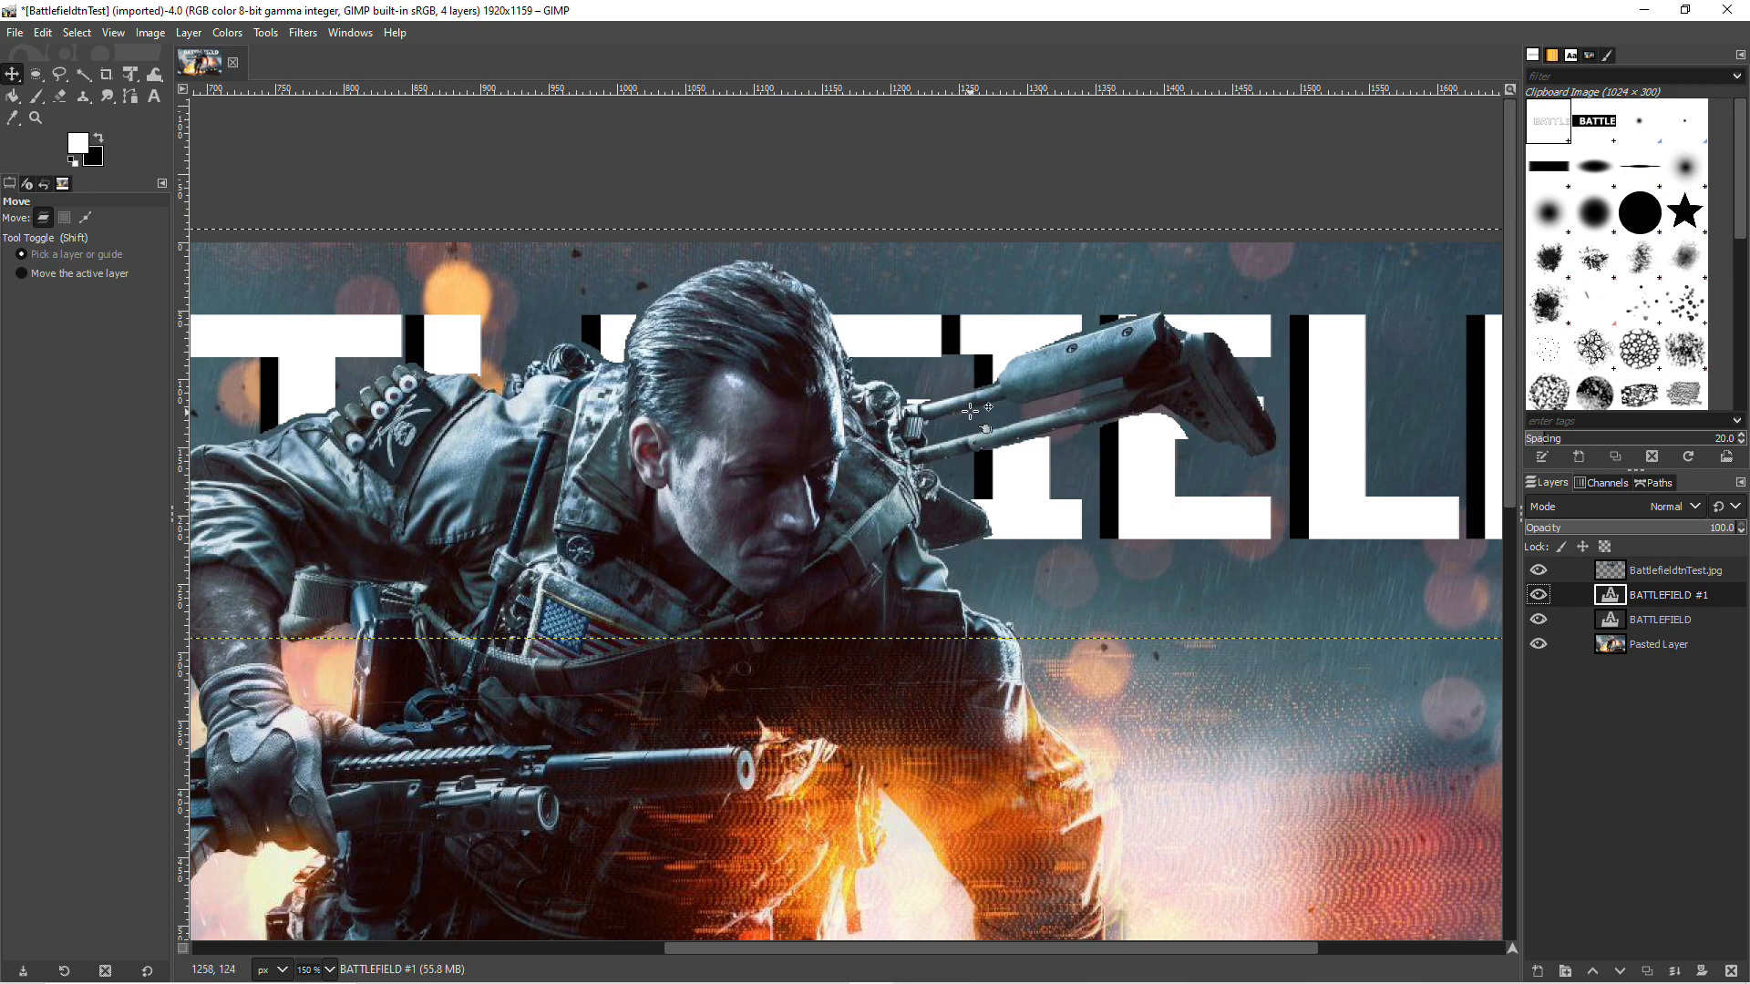
left_click(1661, 574)
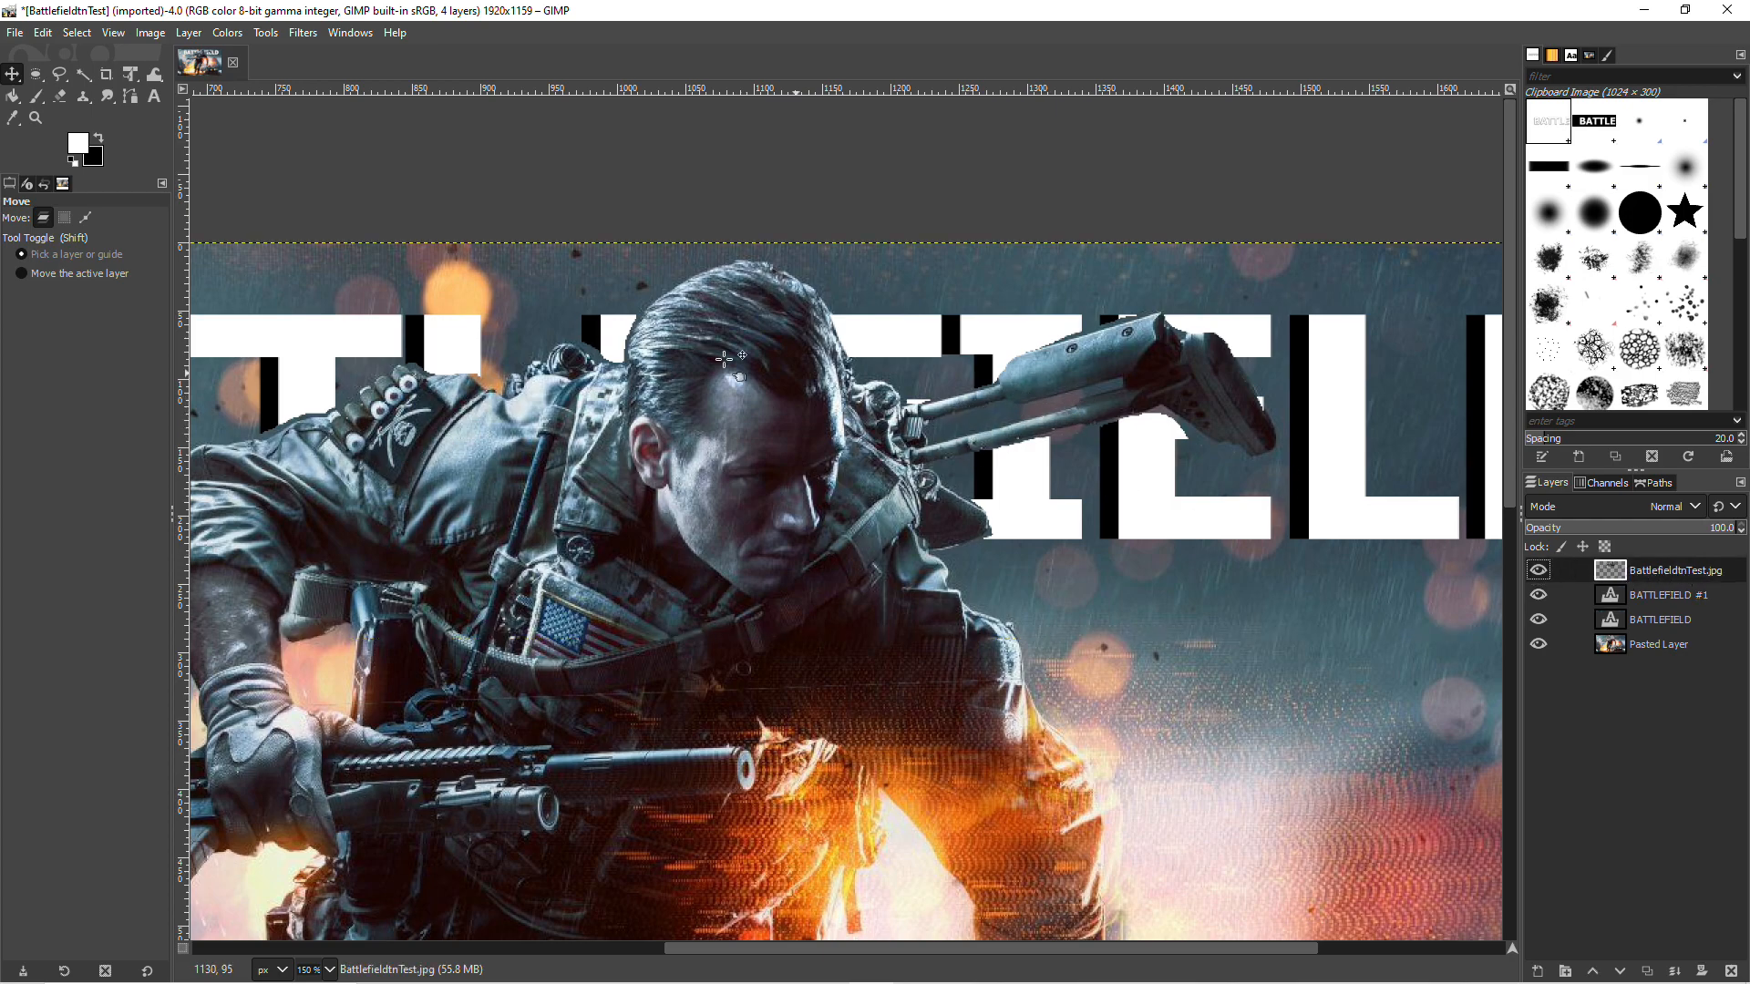
left_click(59, 74)
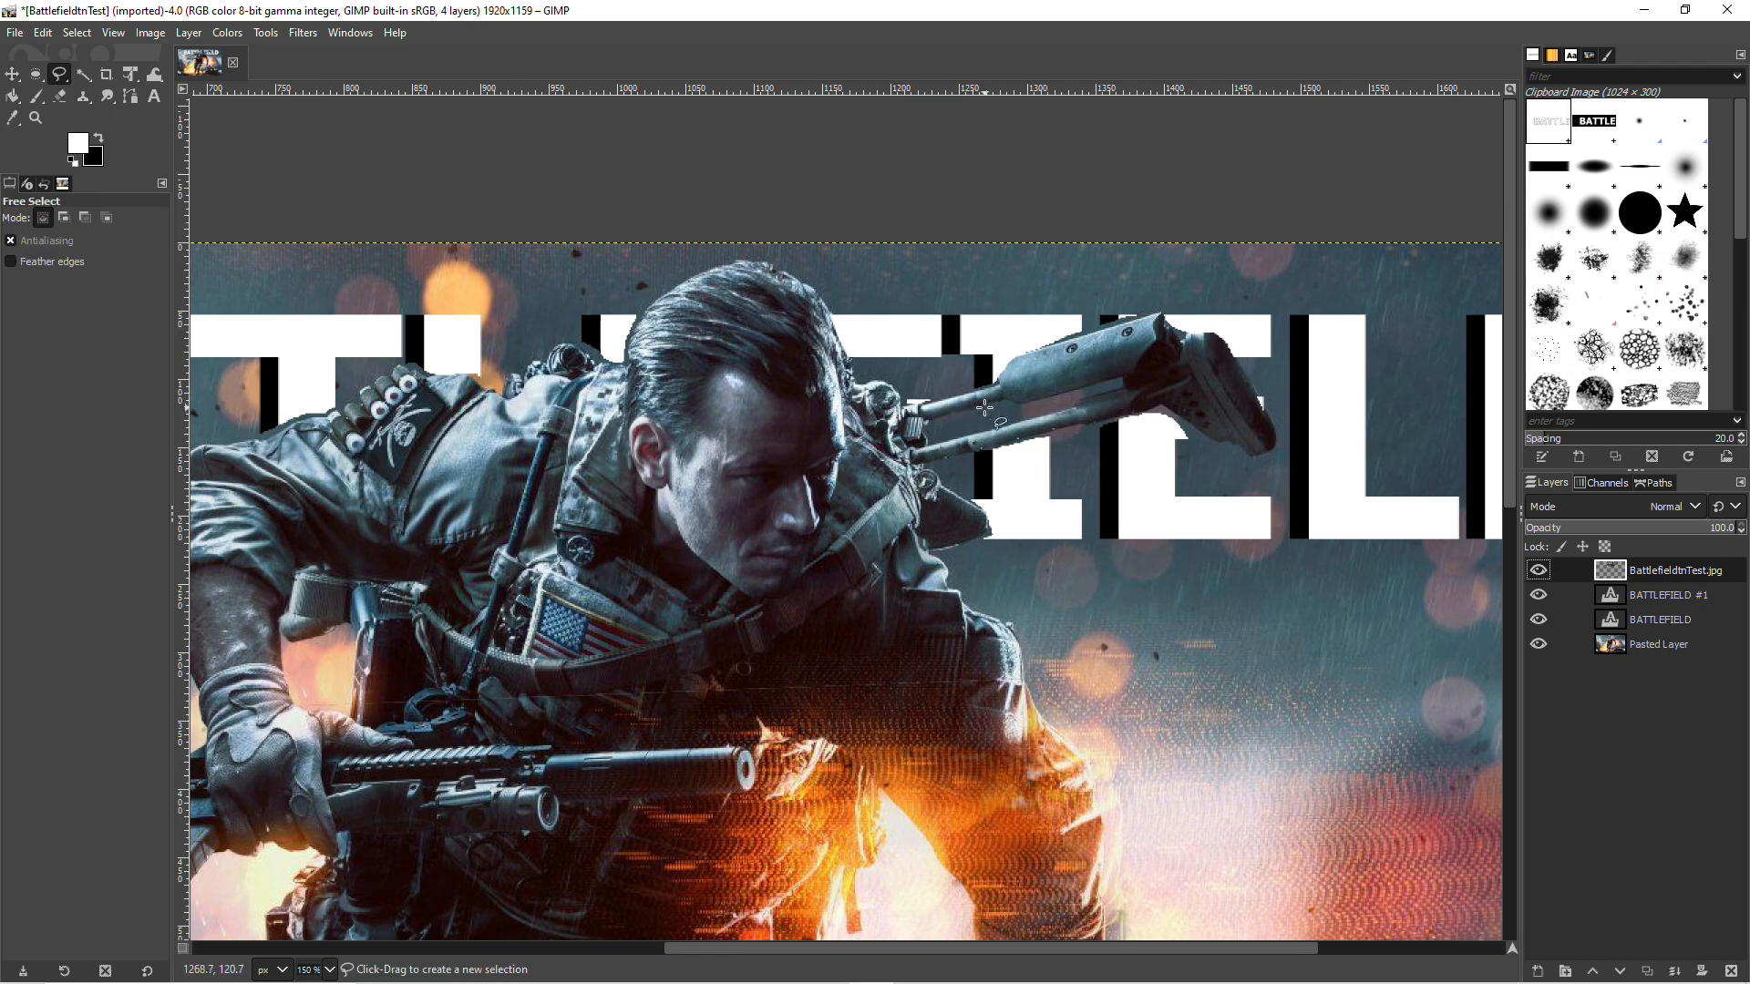
scroll(984, 407, "up", 1)
mouse_move(975, 412)
left_mouse_down()
mouse_move(975, 441)
mouse_move(1068, 399)
mouse_move(975, 413)
left_mouse_up()
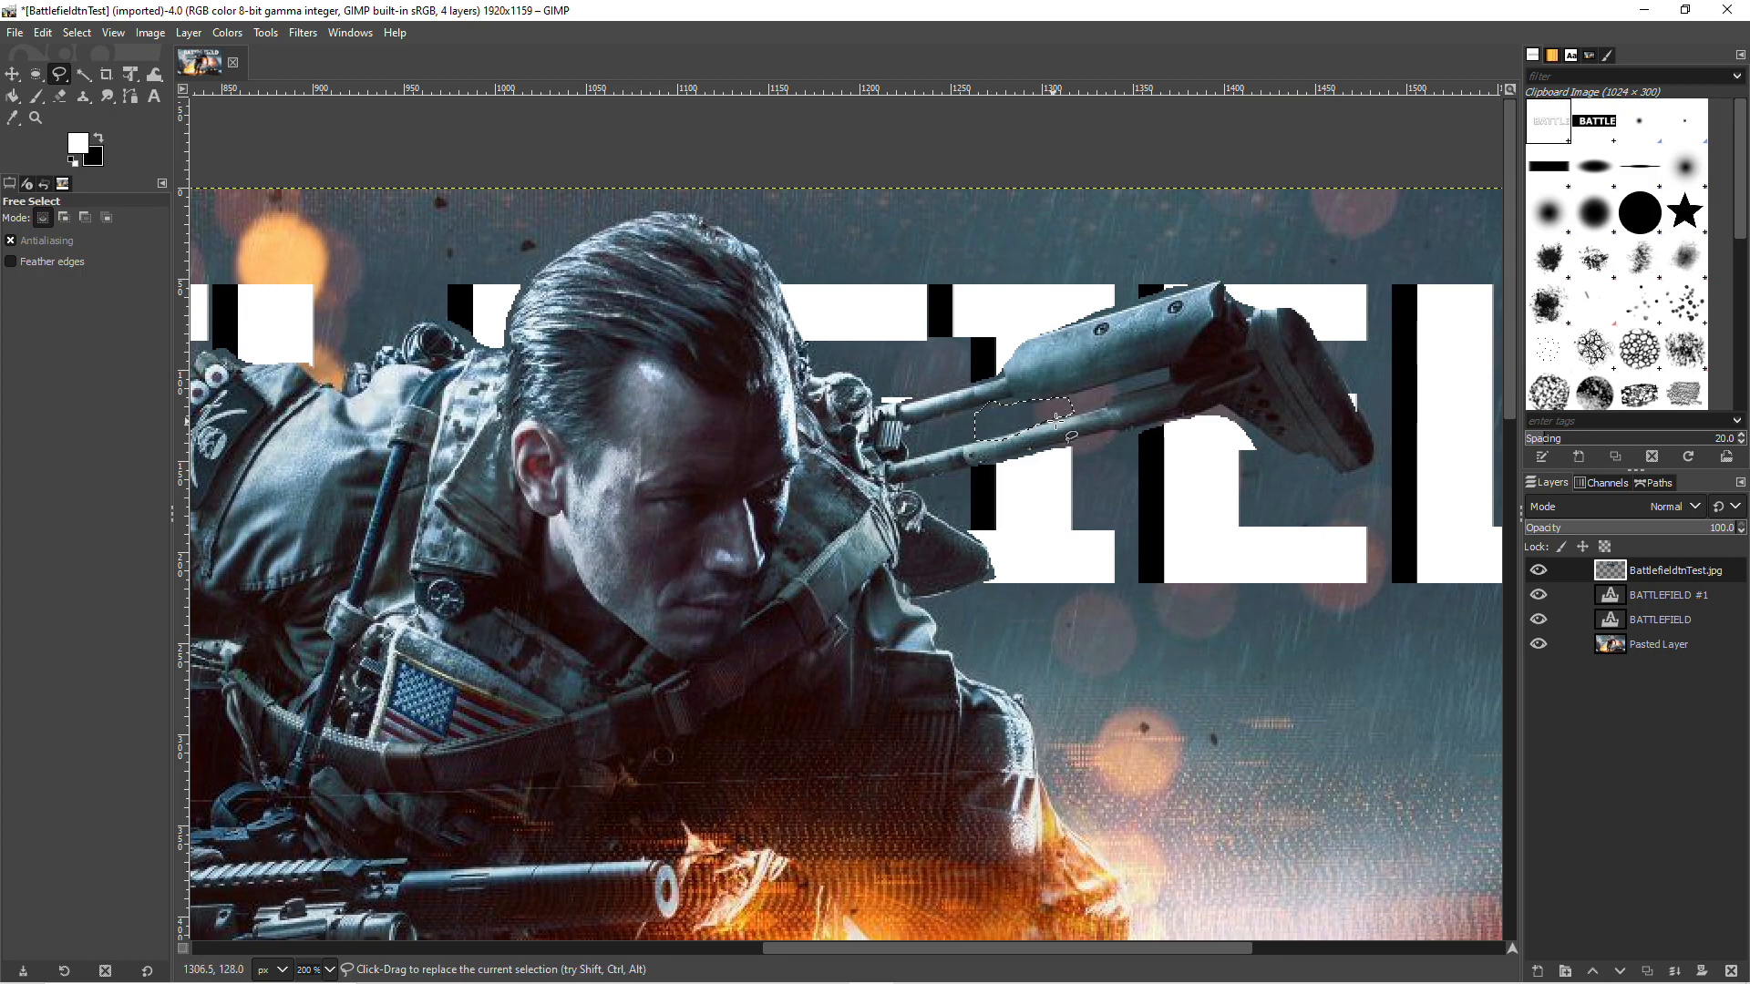
left_click(45, 34)
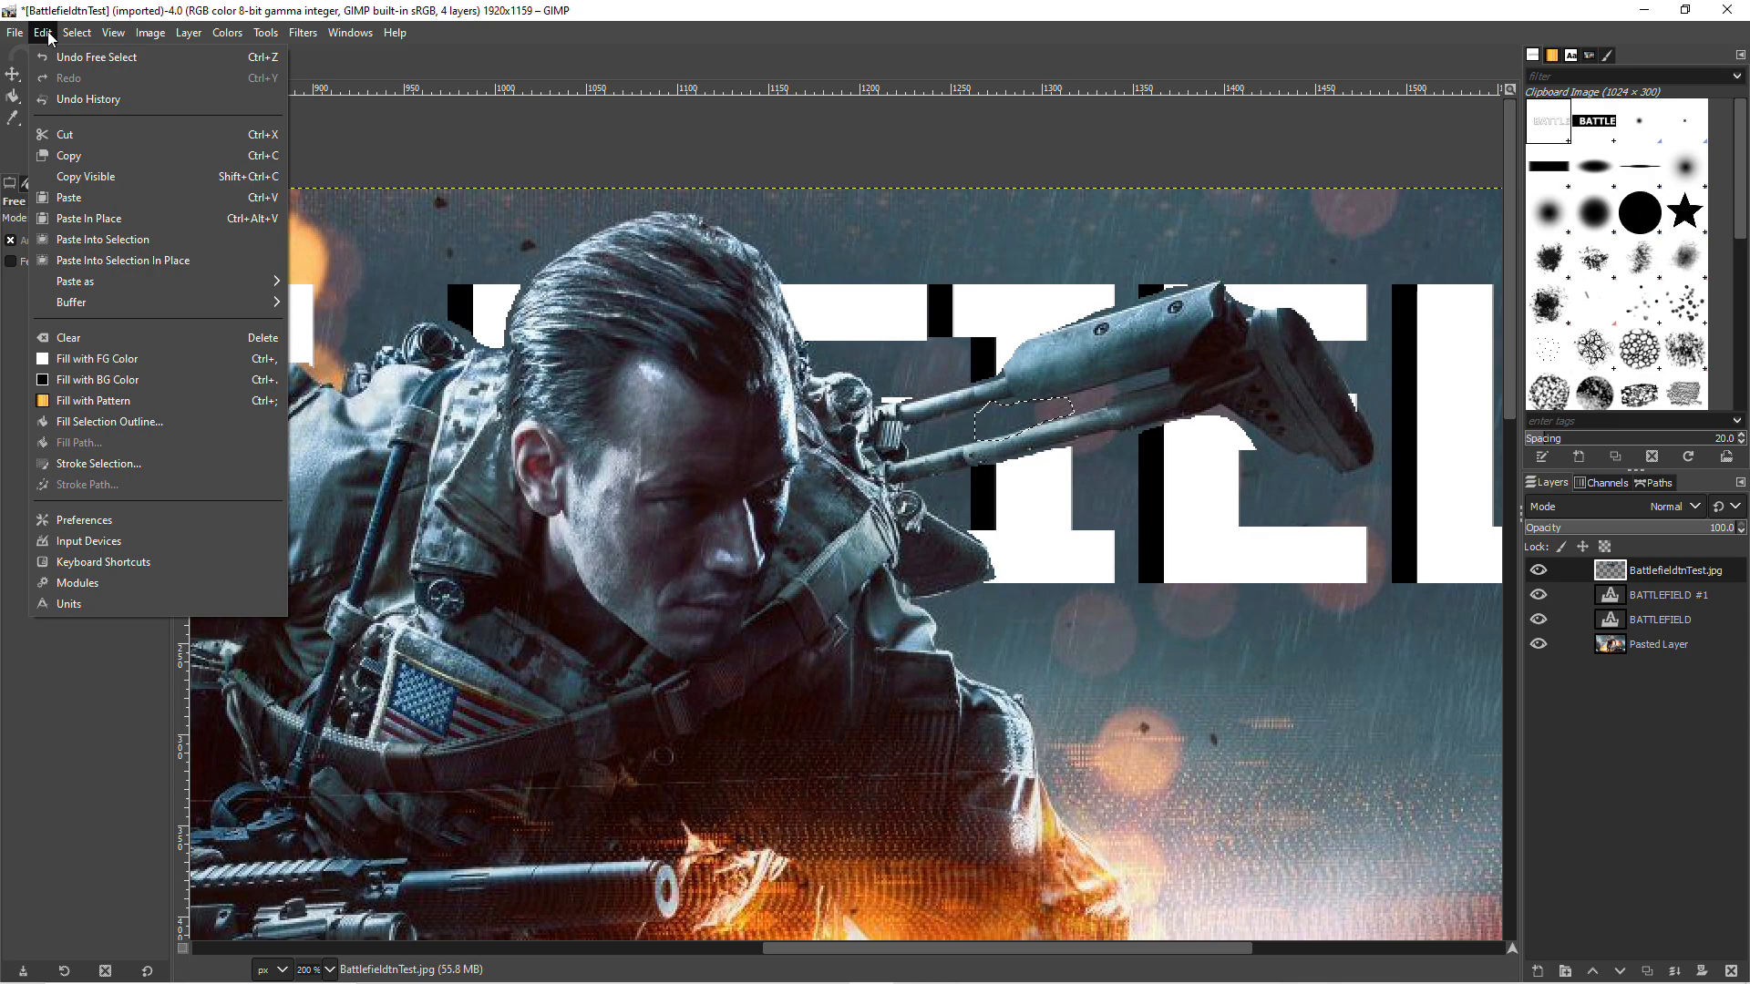
left_click(111, 335)
scroll(902, 413, "down", 2)
left_click_drag(773, 169, 868, 225)
key("Escape")
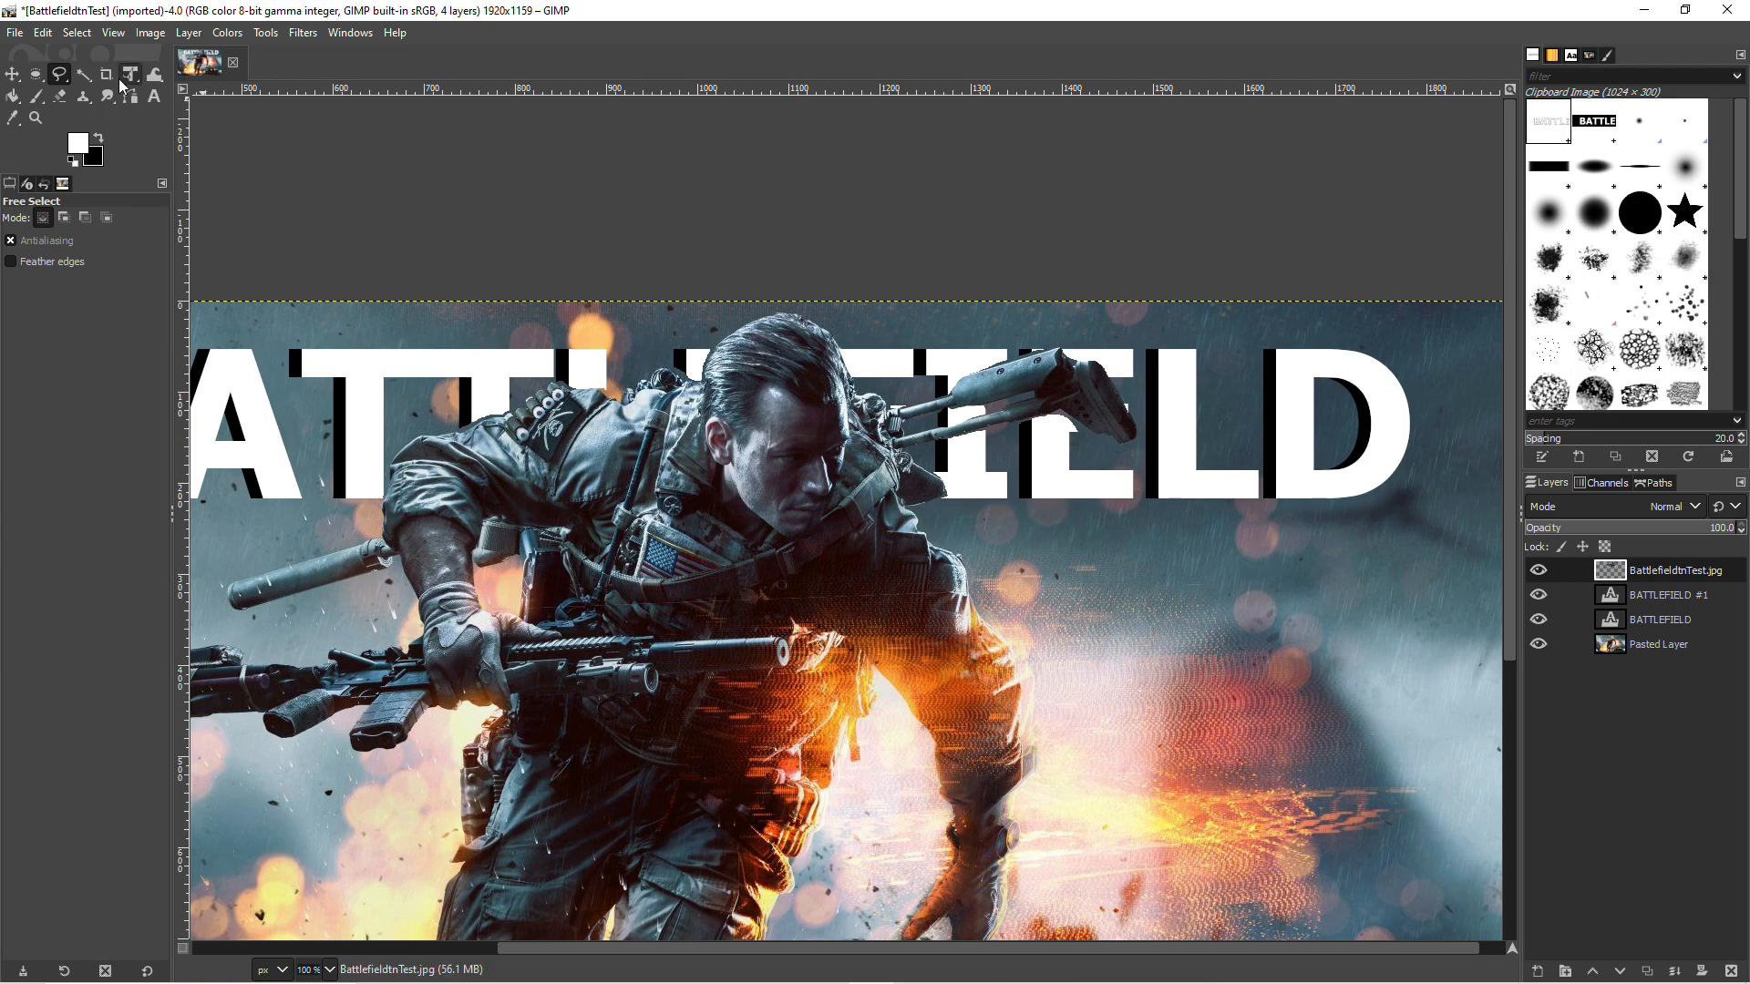
Step: Examine the whole composition and how the shadowed BATTLEFIELD text sits behind the soldier
left_click(12, 77)
scroll(681, 785, "down", 3)
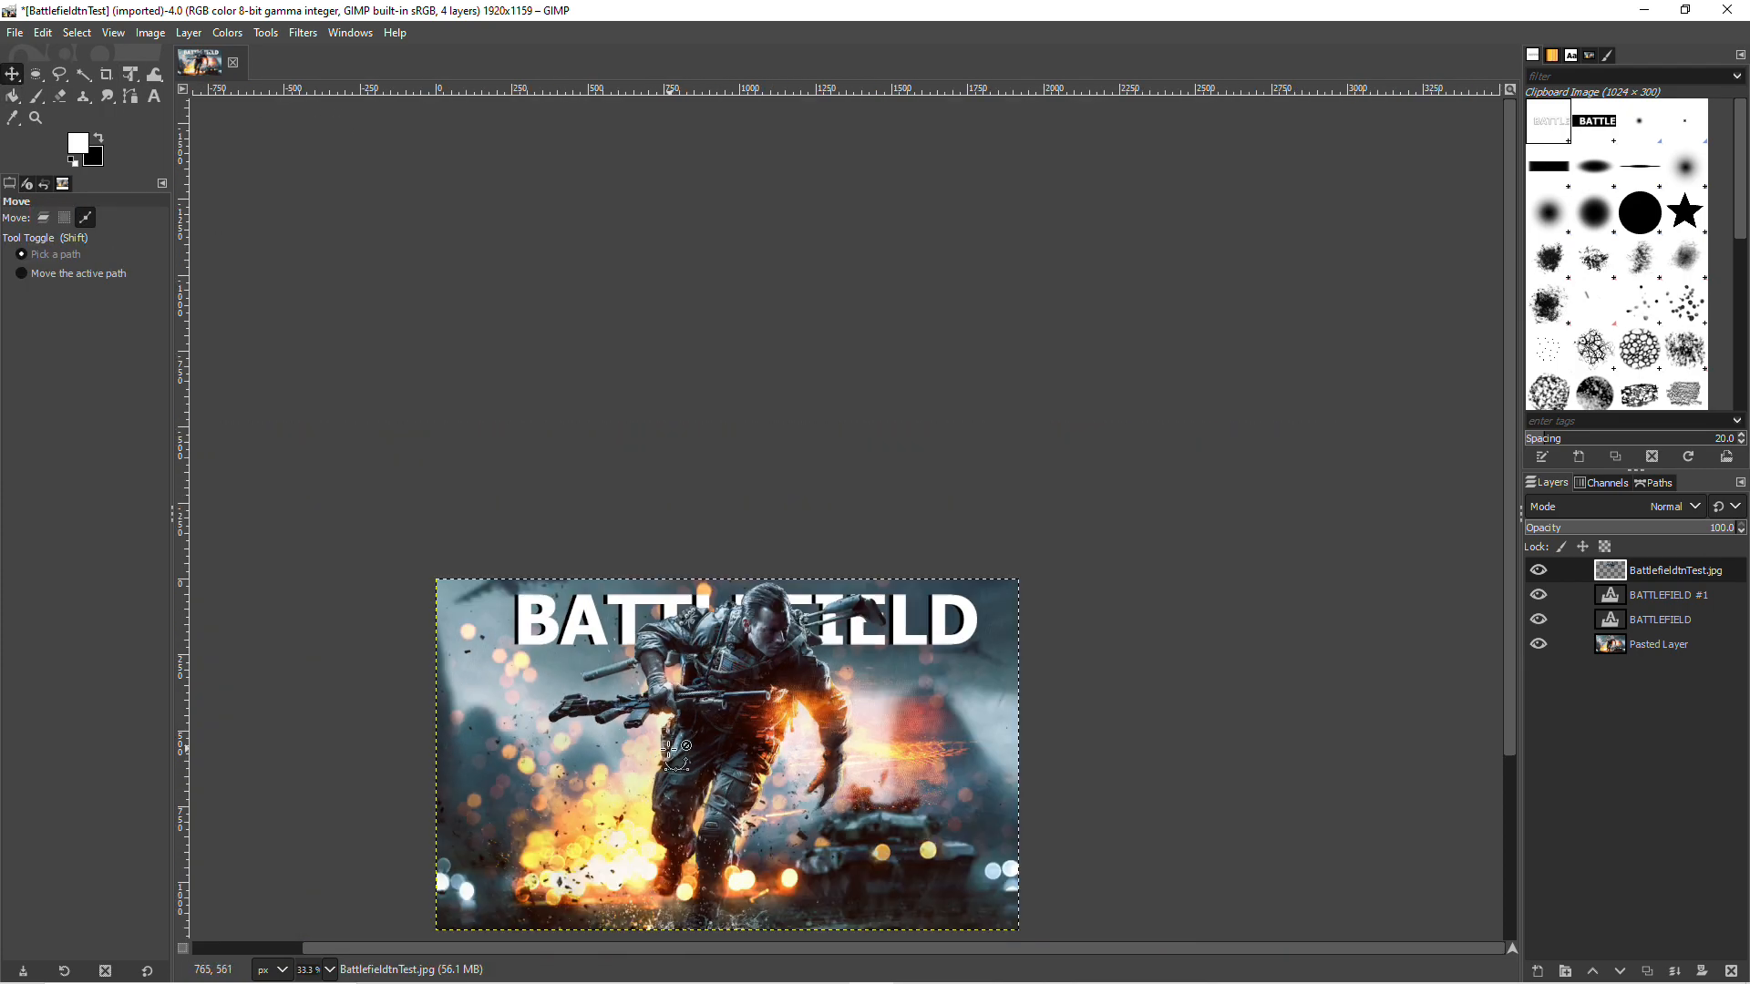
scroll(682, 786, "up", 2)
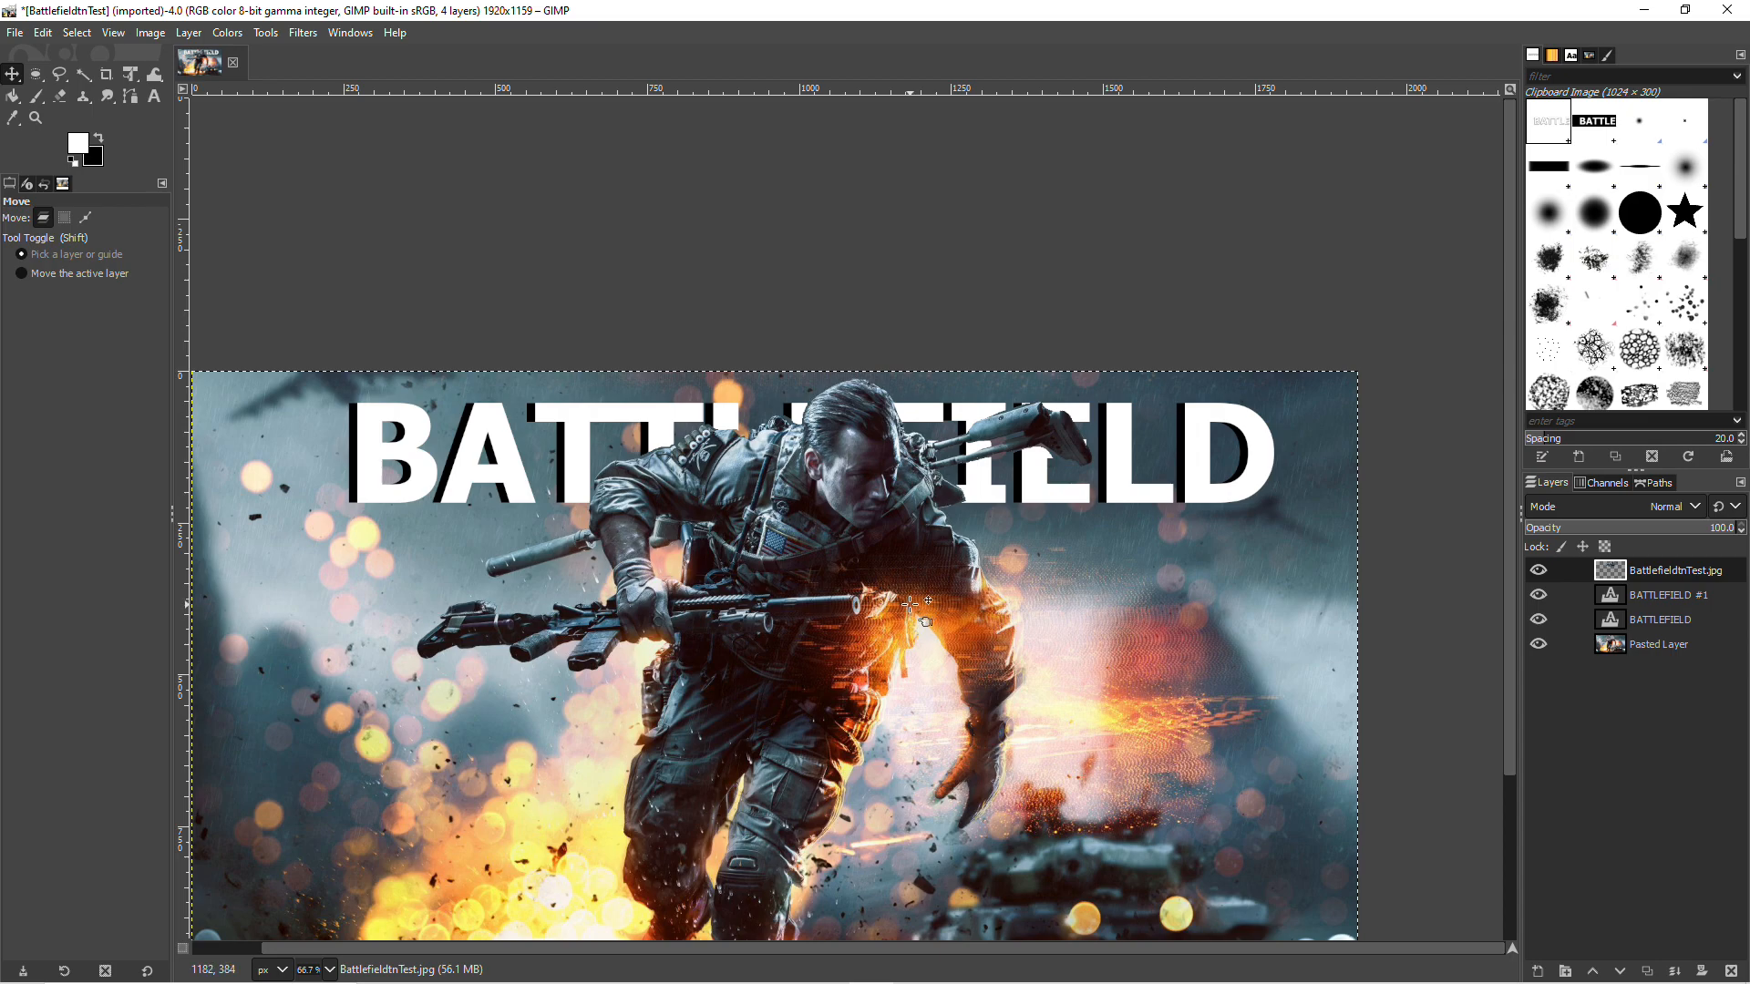
scroll(747, 707, "down", 3)
scroll(706, 875, "up", 1)
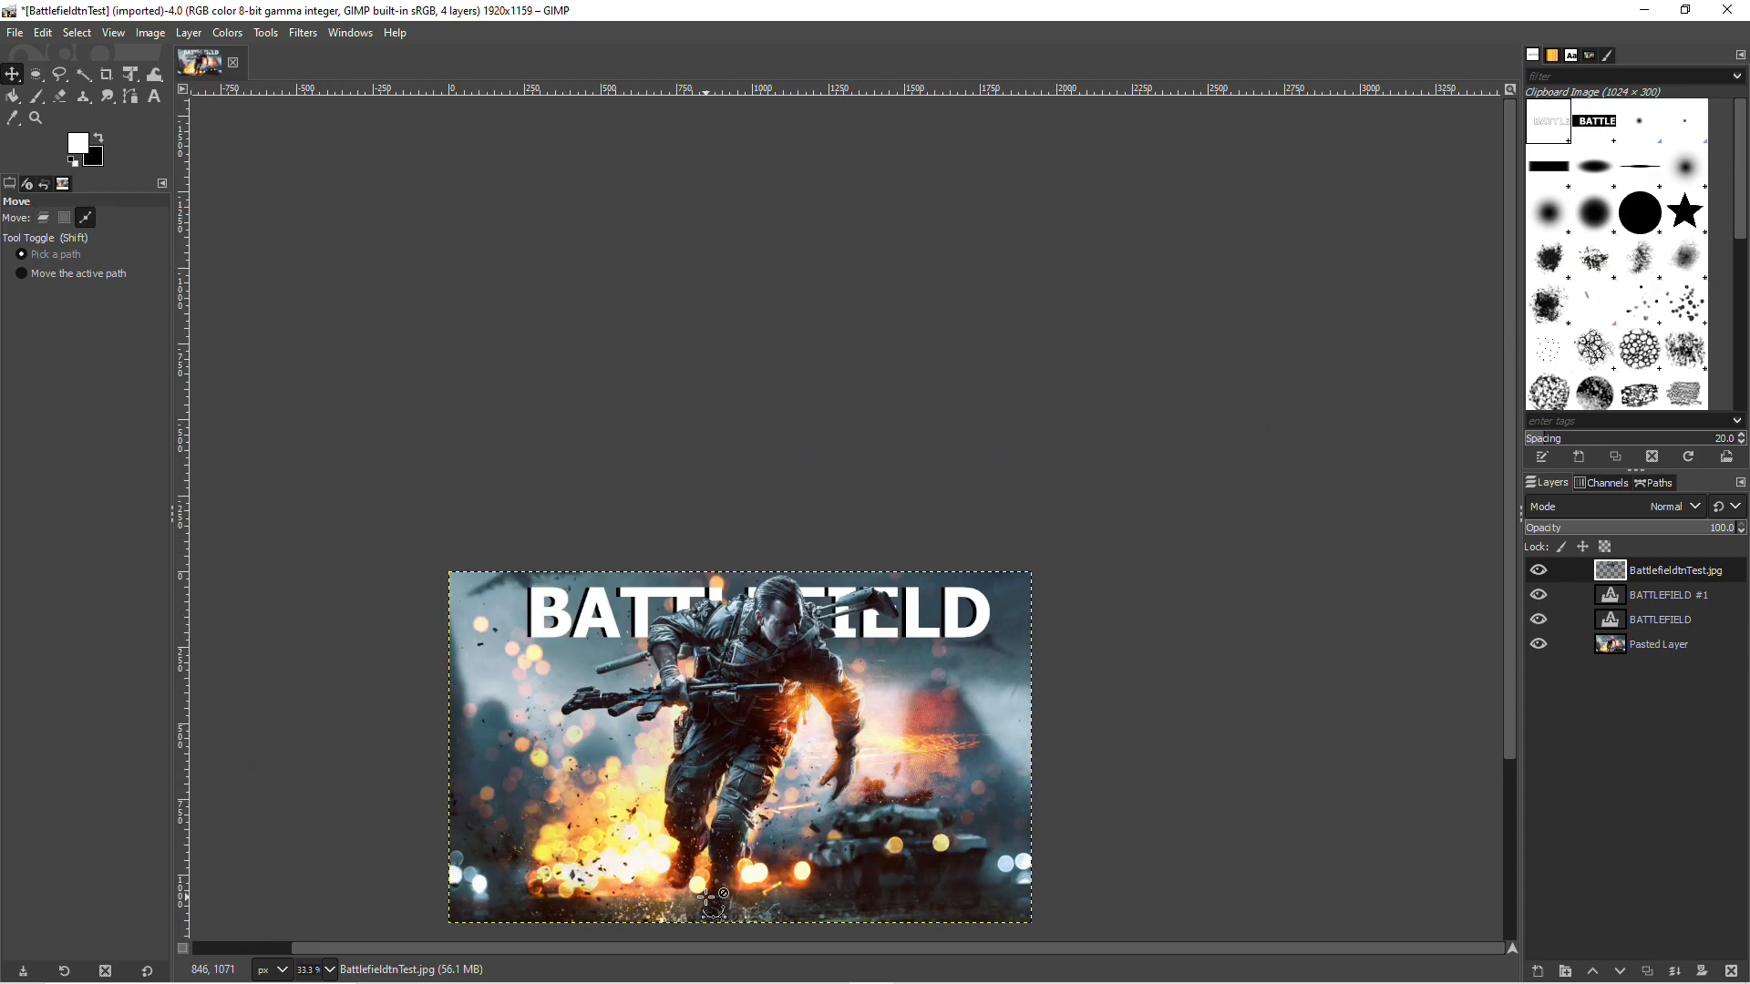
scroll(709, 898, "up", 2)
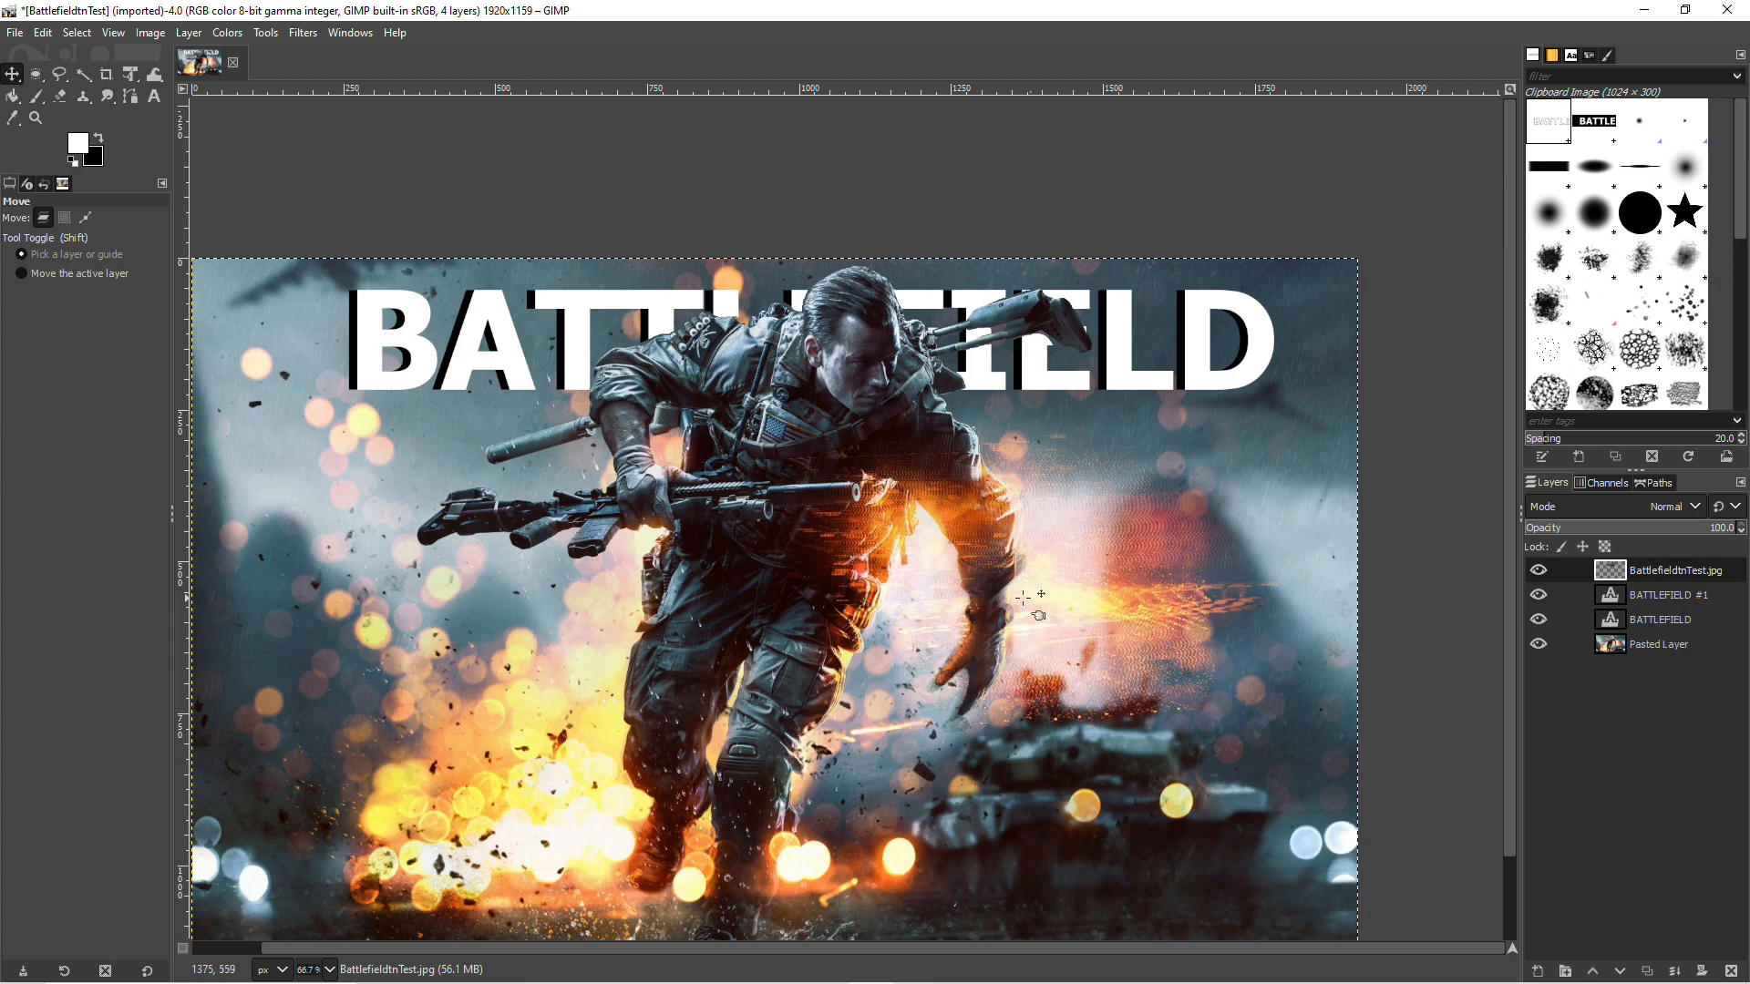
scroll(502, 865, "down", 2)
scroll(528, 865, "up", 2)
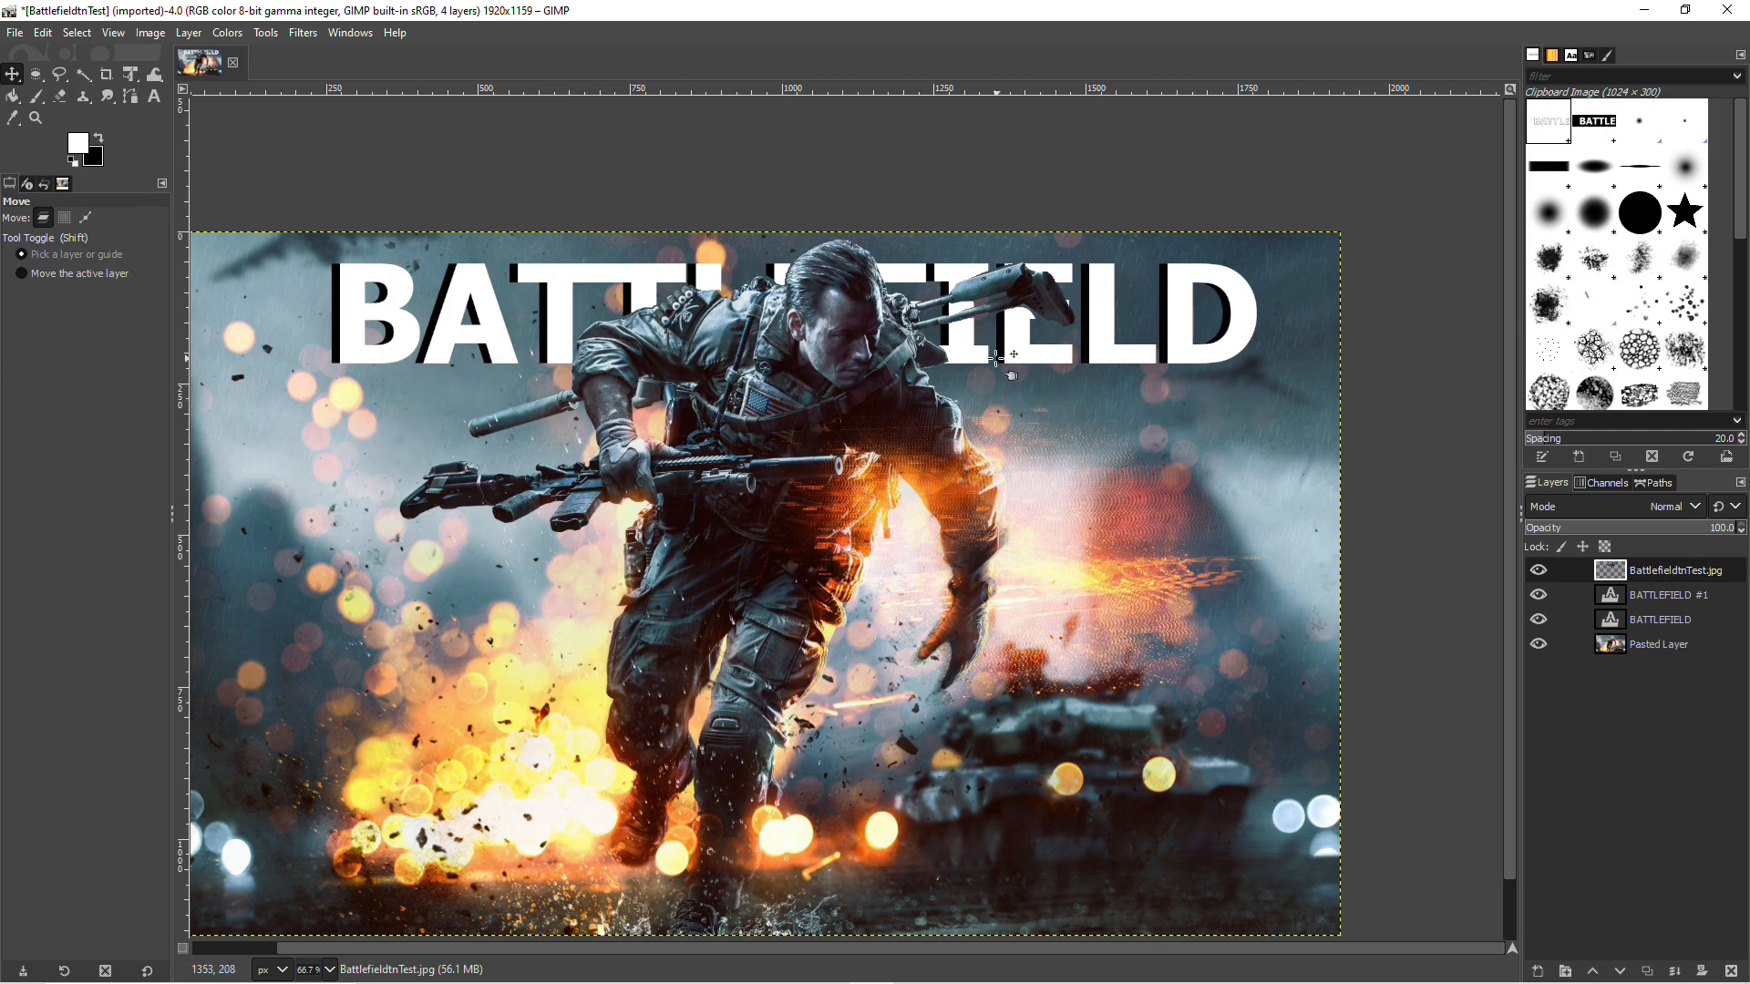
Step: Export the image as the JPEG file SDFSDF in the SupplimentalContent folder at quality 90, leaving the existing BattlefieldtnTest.jpg unreplaced
left_click(15, 35)
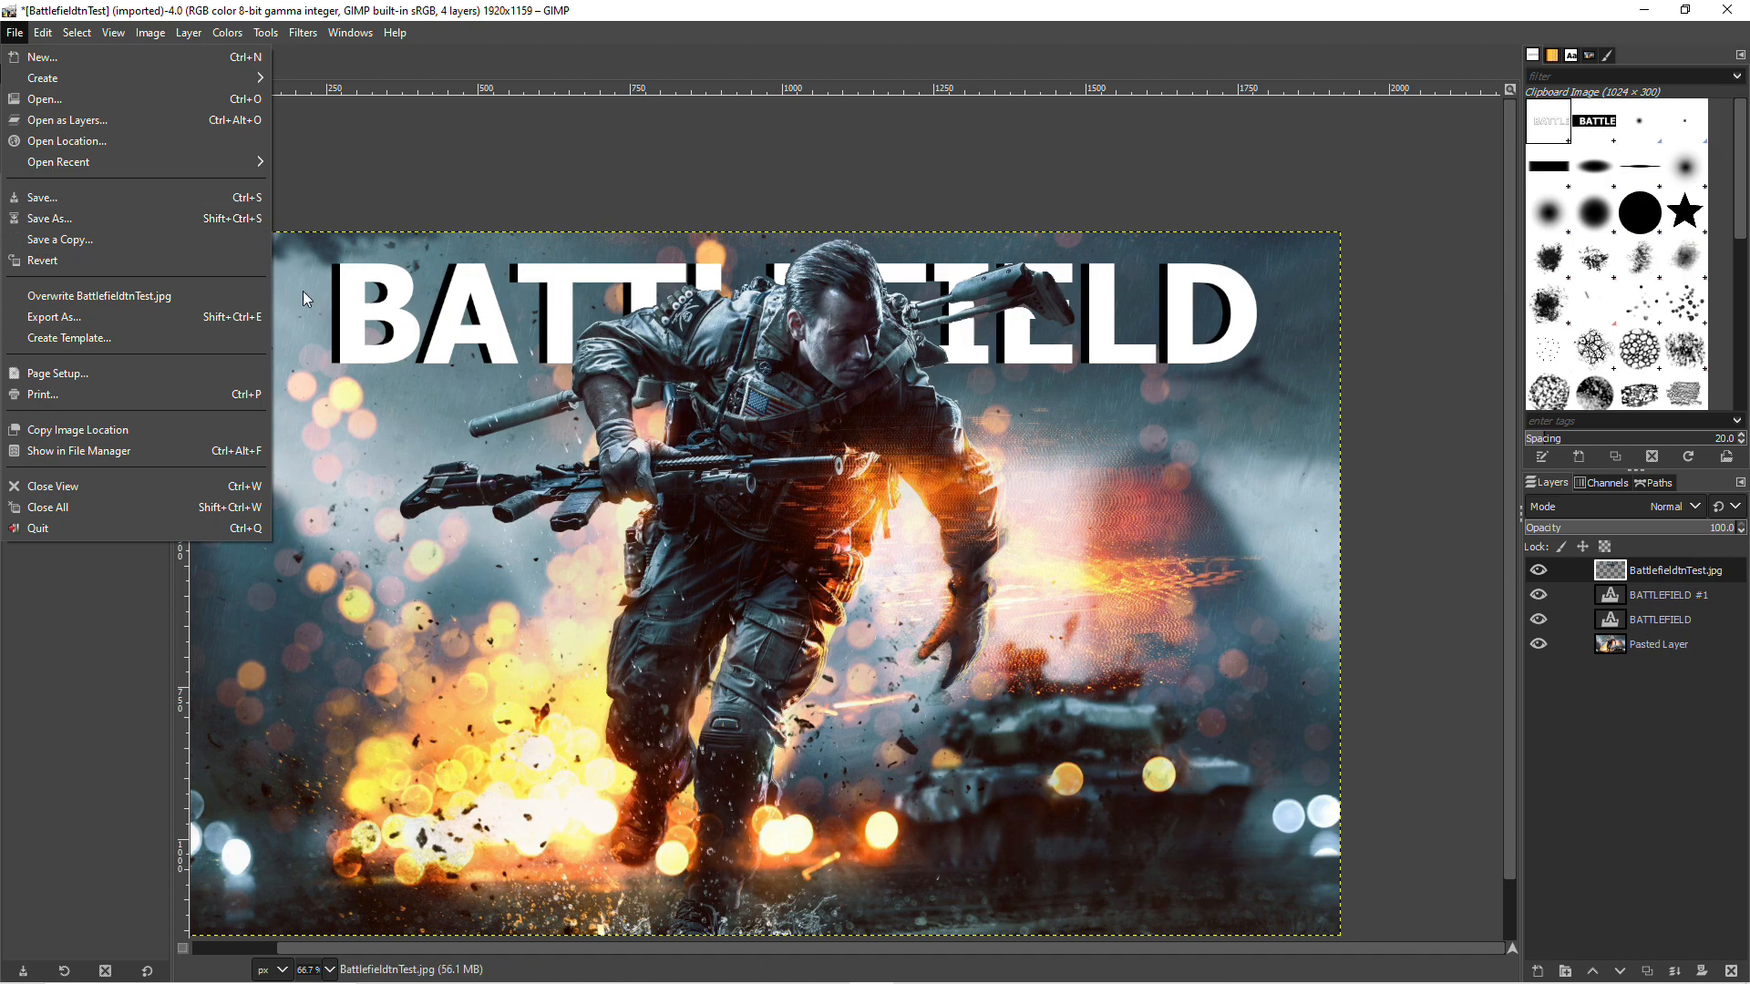
left_click(631, 13)
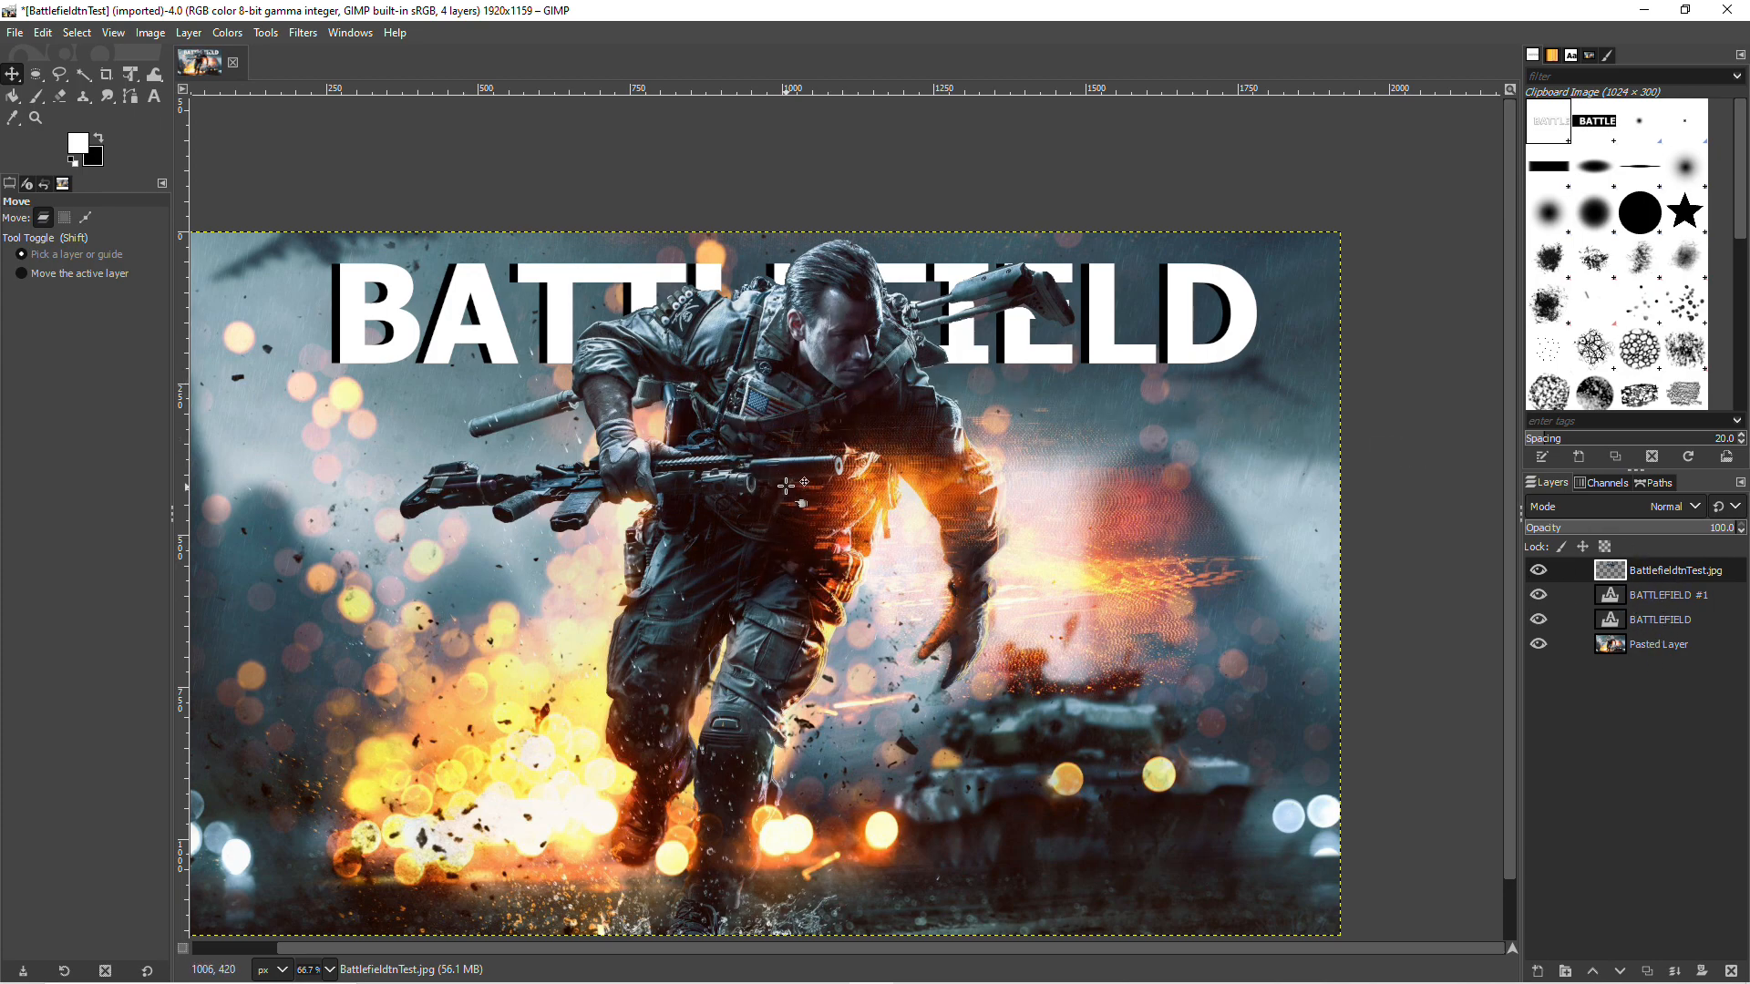
left_click(14, 33)
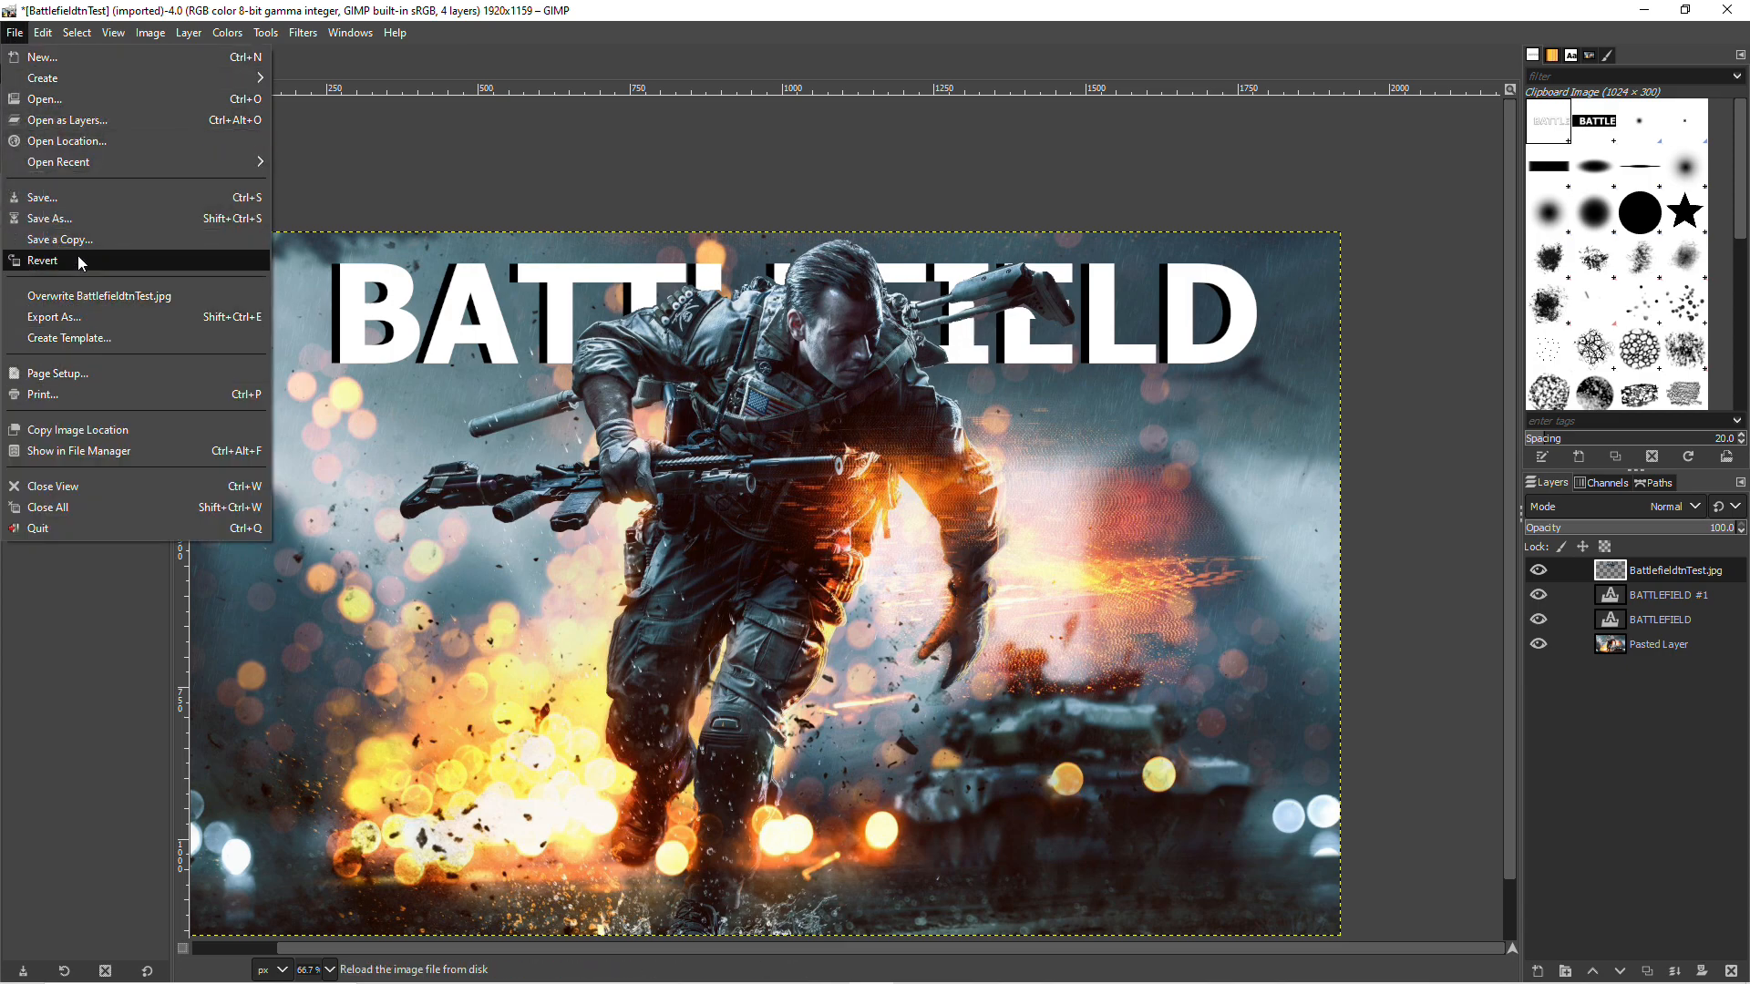
left_click(91, 316)
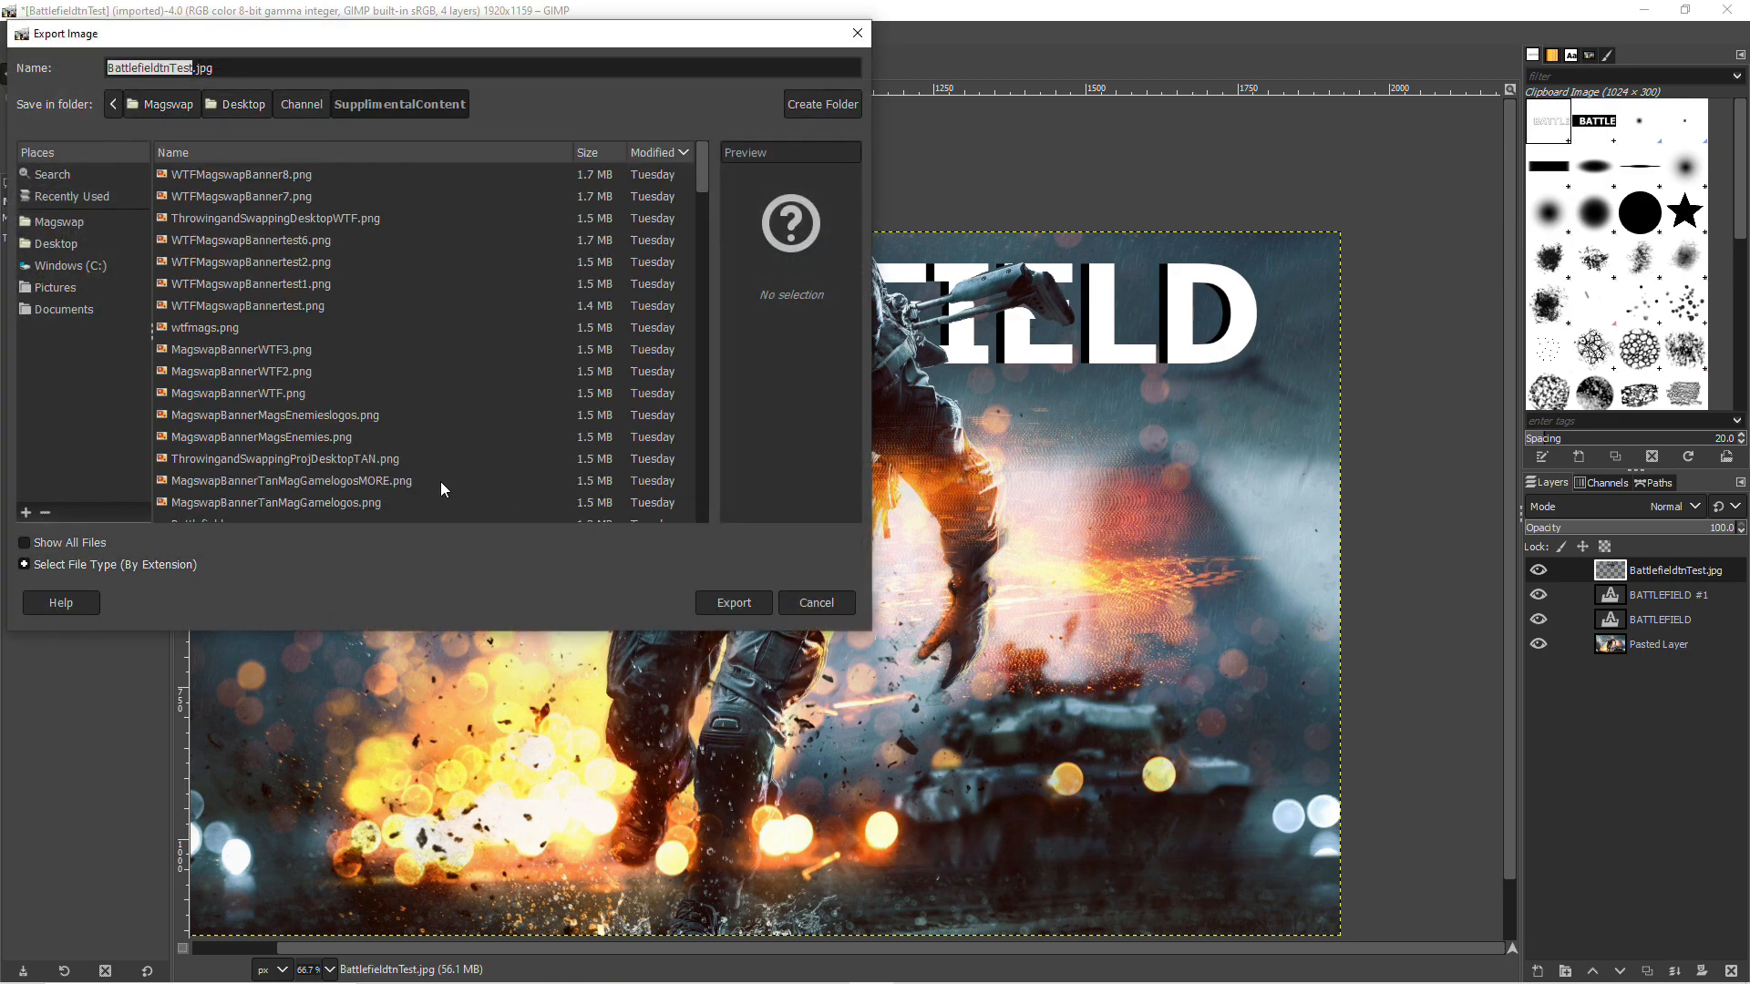
key("Return")
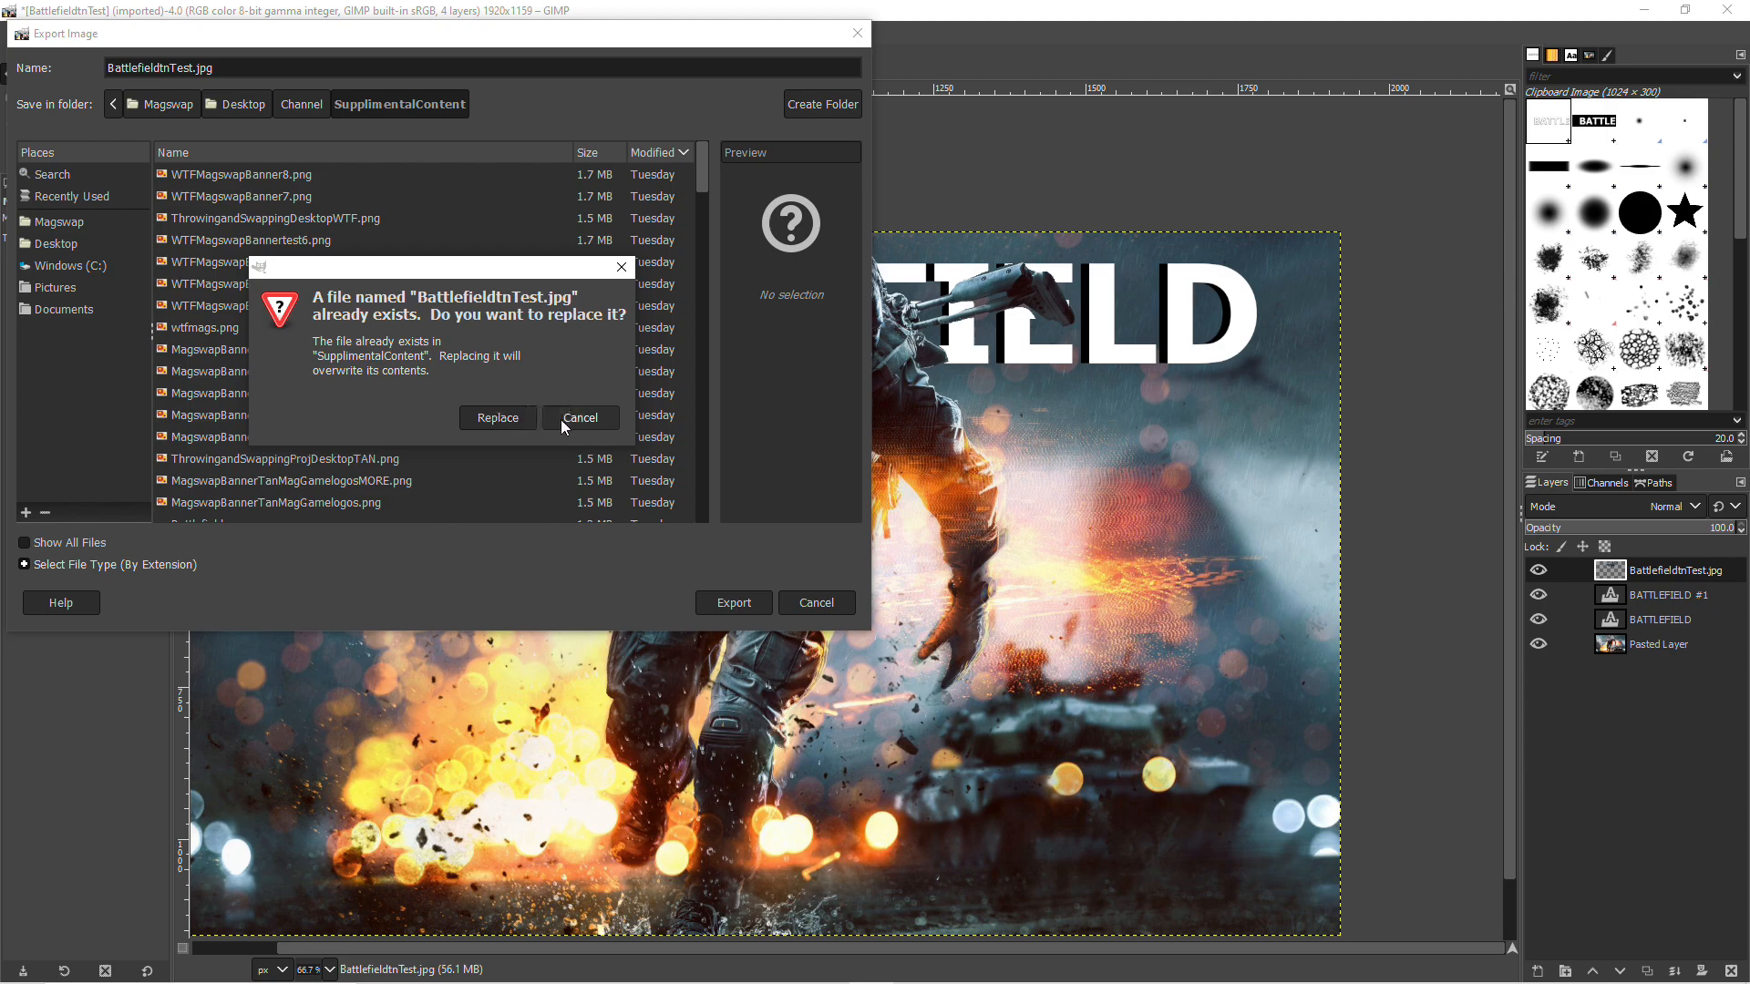
left_click(557, 418)
double_click(179, 68)
type("SDFSDF")
key("Return")
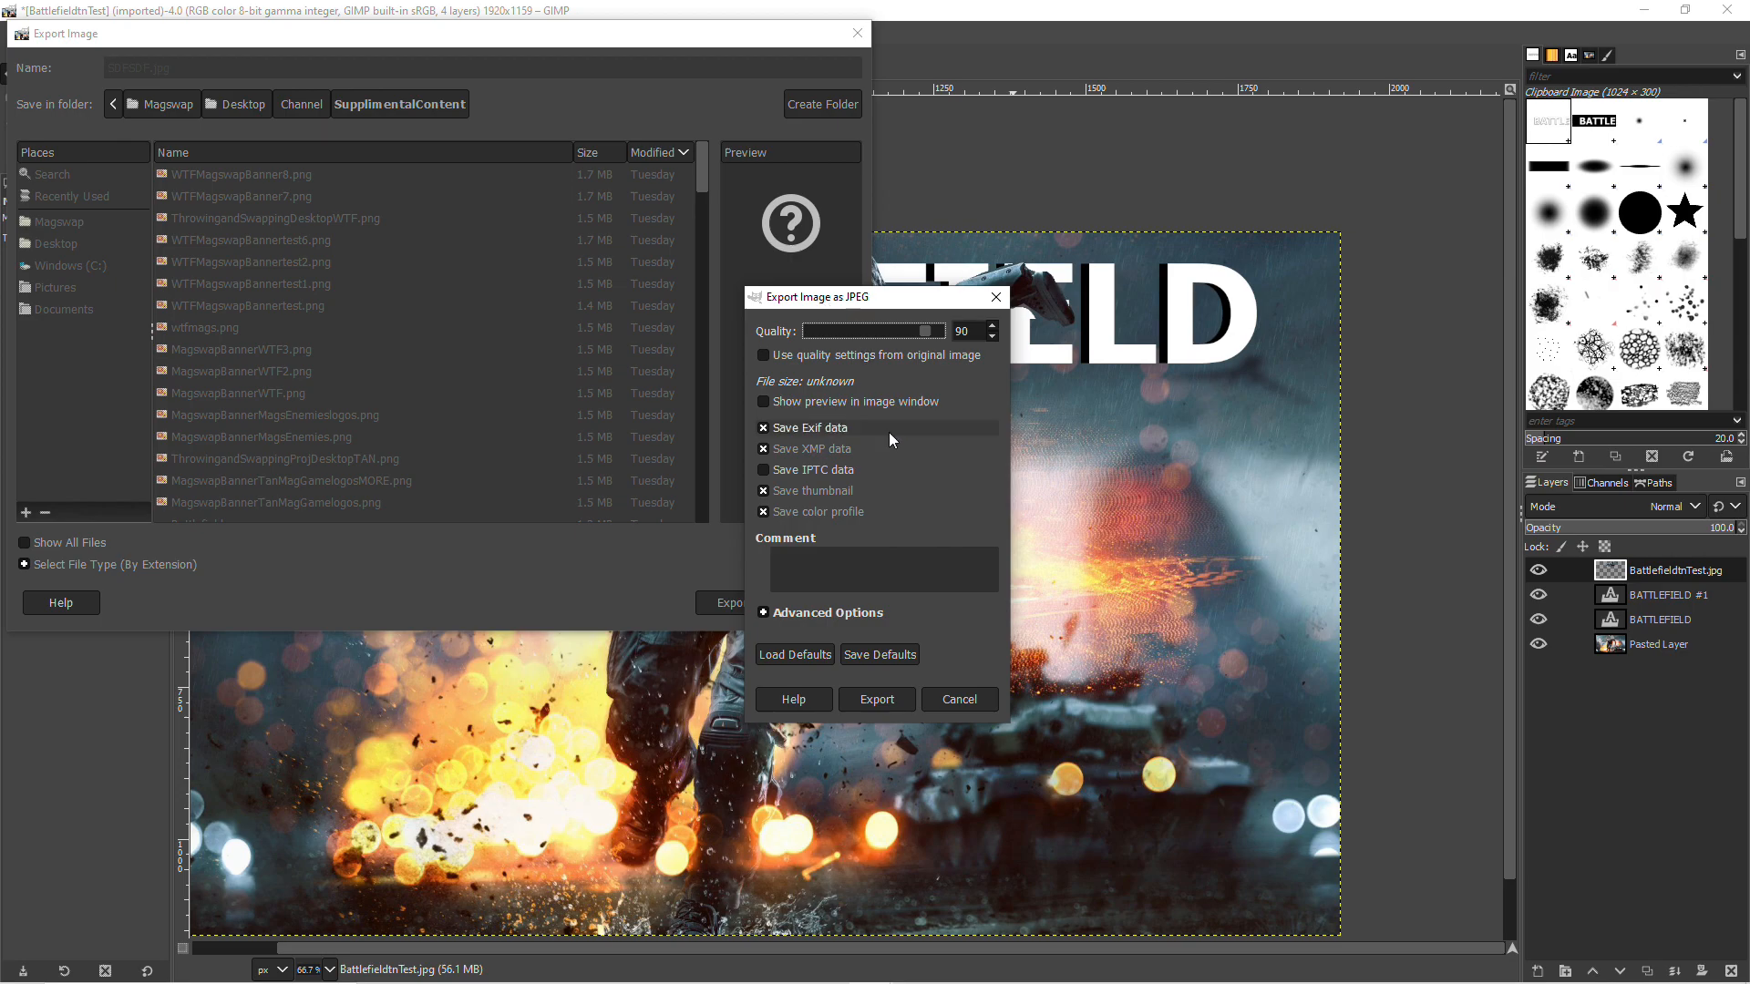
left_click(877, 700)
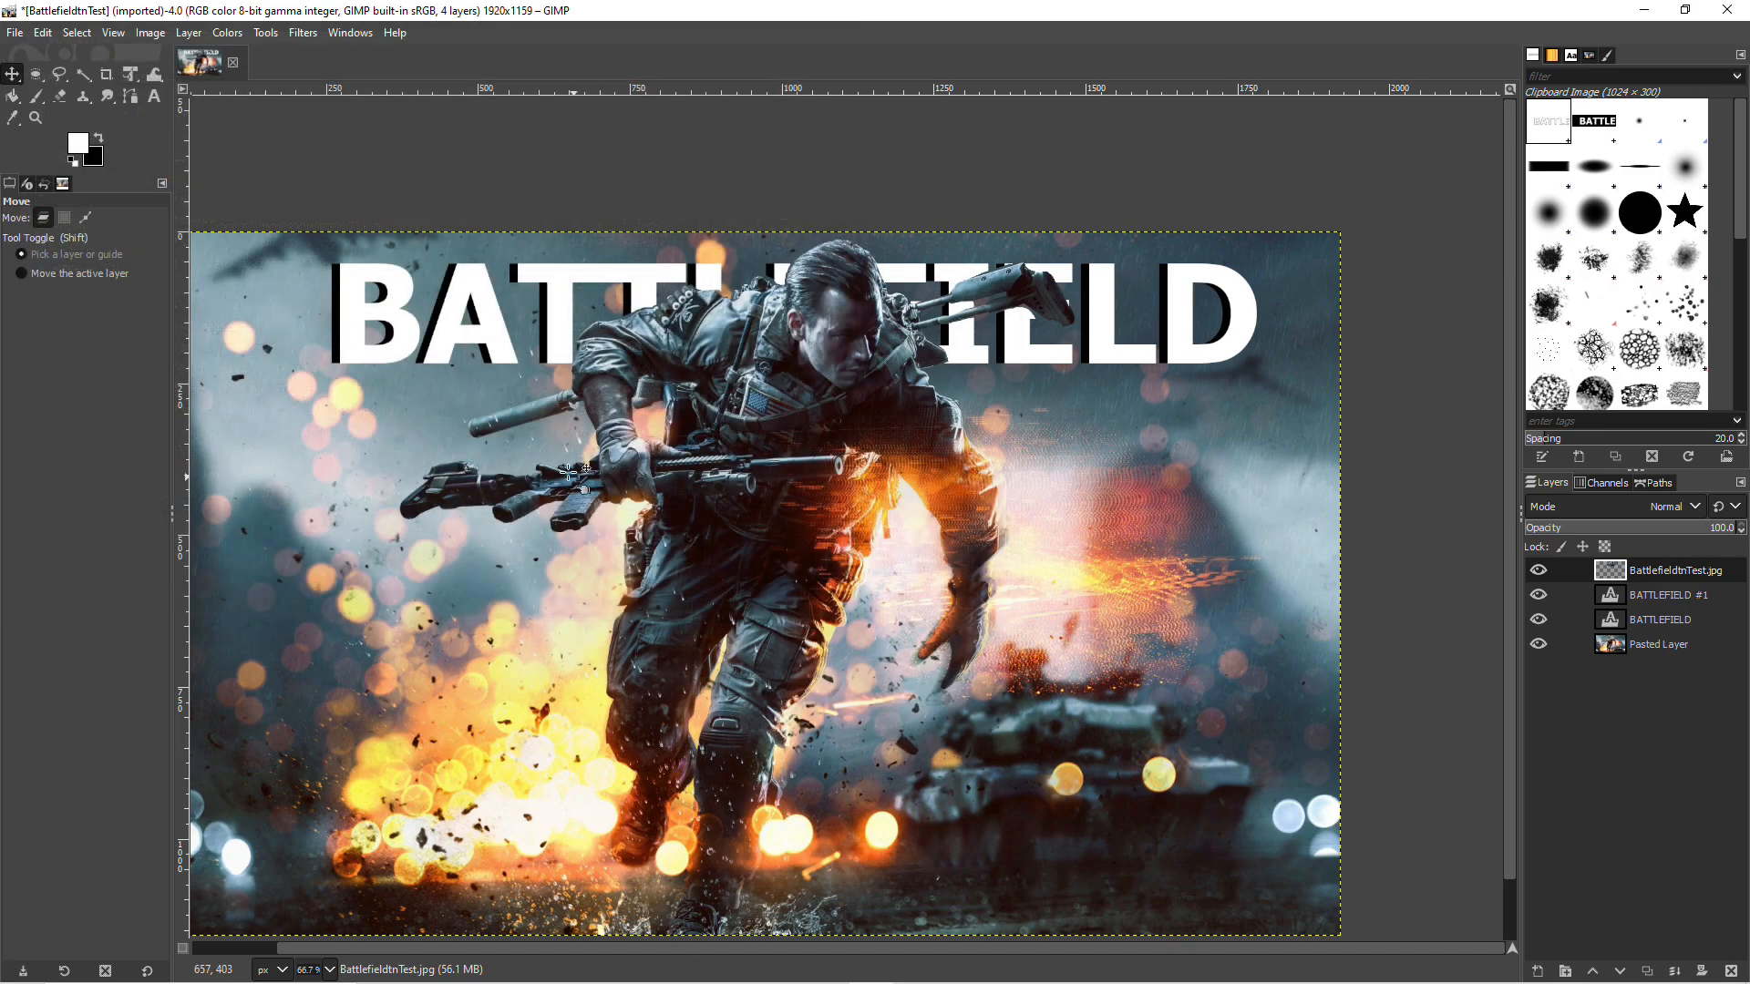